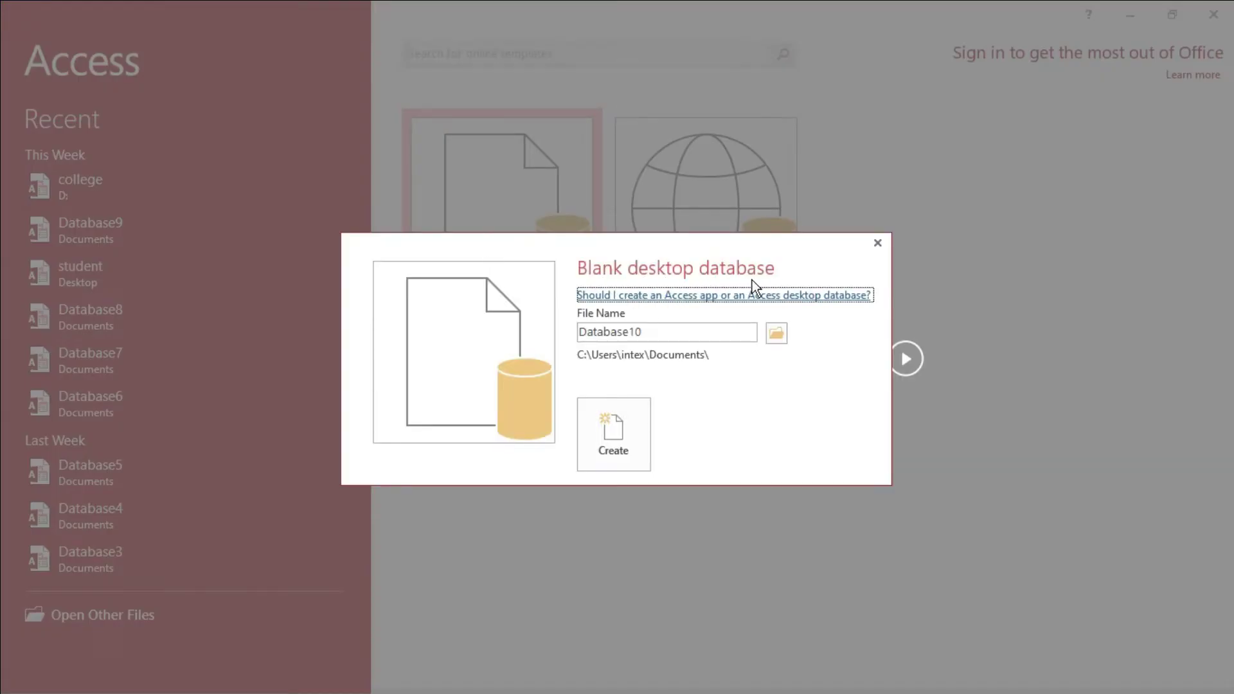
Create a blank desktop database named School, saved in the Desktop folder.
{"action": "double_click", "coordinate": [660, 331]}
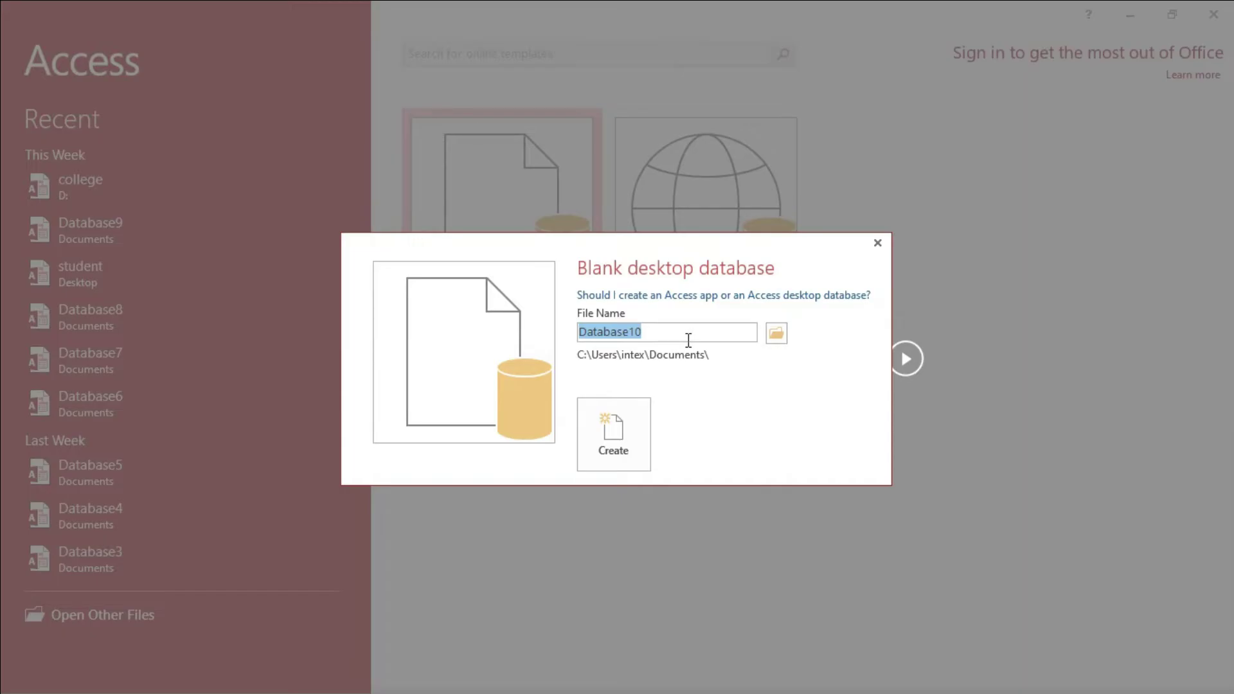
{"action": "type", "text": "Sc"}
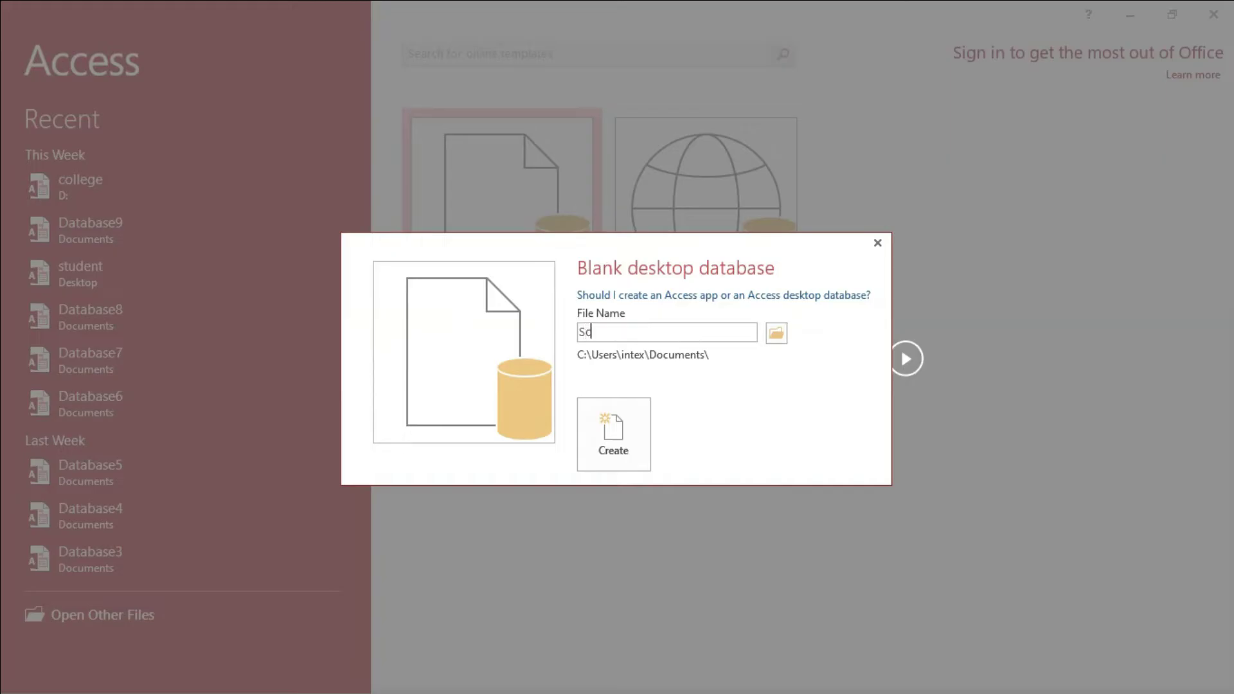
{"action": "type", "text": "hool"}
{"action": "left_click", "coordinate": [777, 336]}
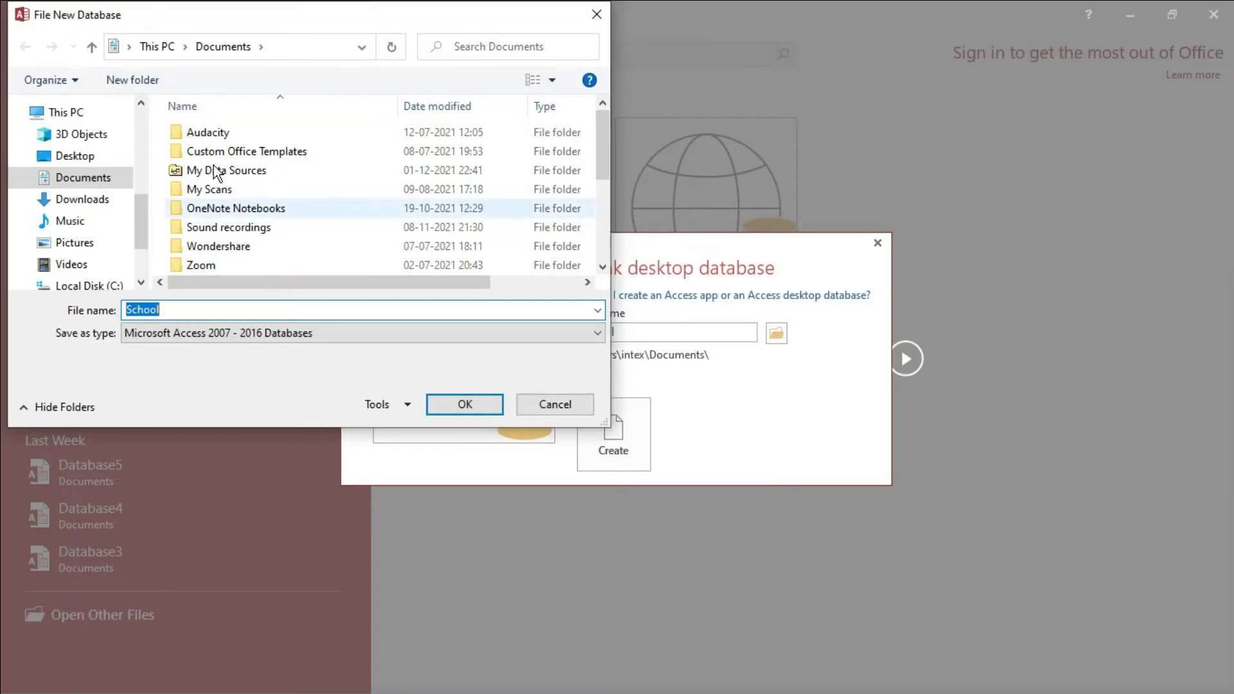
{"action": "left_click", "coordinate": [90, 157]}
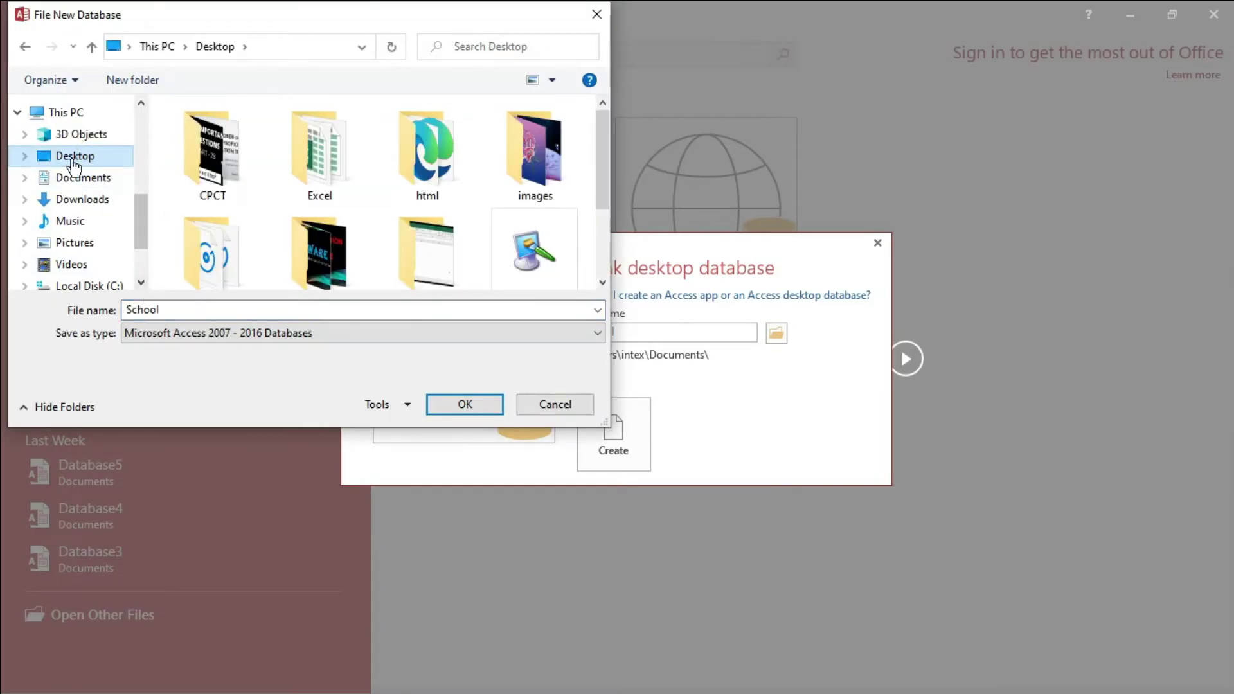
{"action": "left_click", "coordinate": [443, 403]}
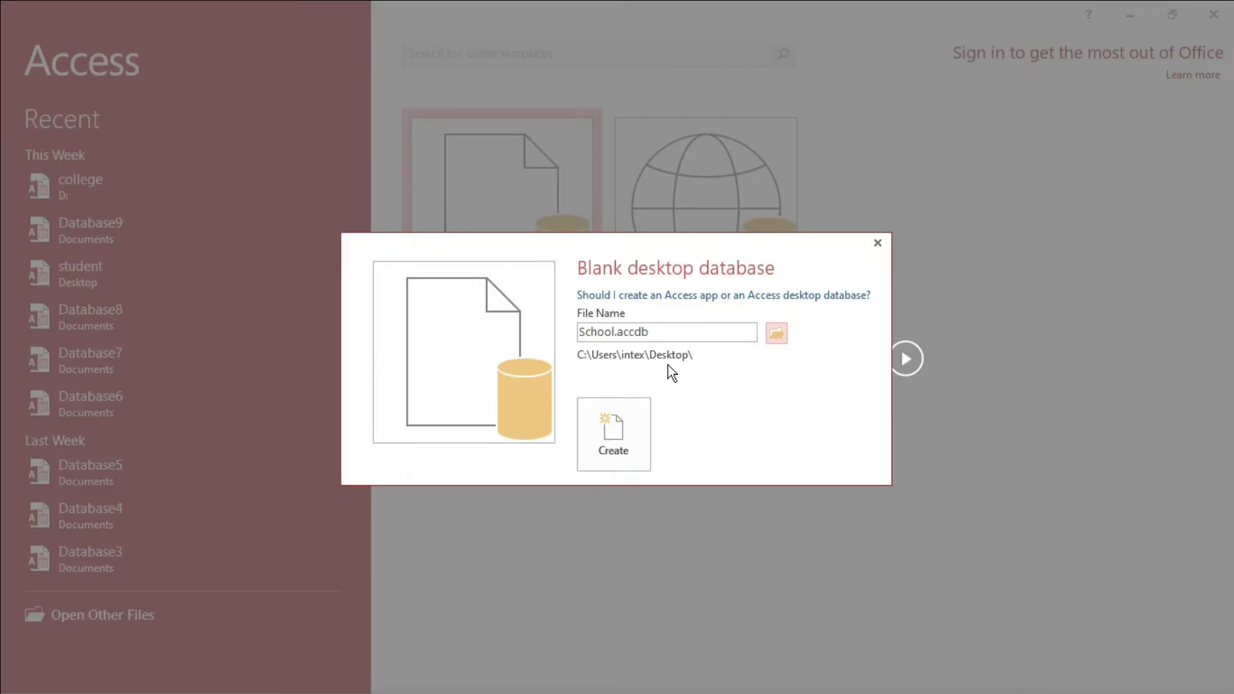
{"action": "left_click", "coordinate": [616, 431]}
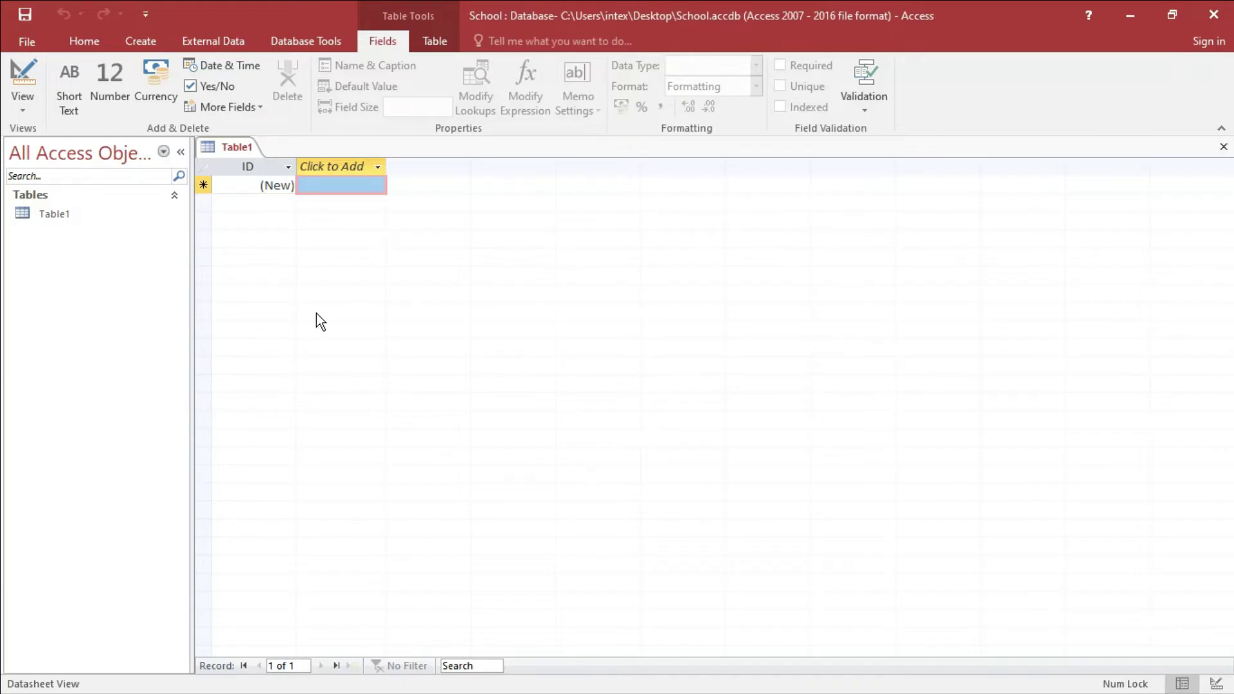
Close the empty default table and create a new table in Design view.
{"action": "left_click", "coordinate": [250, 168]}
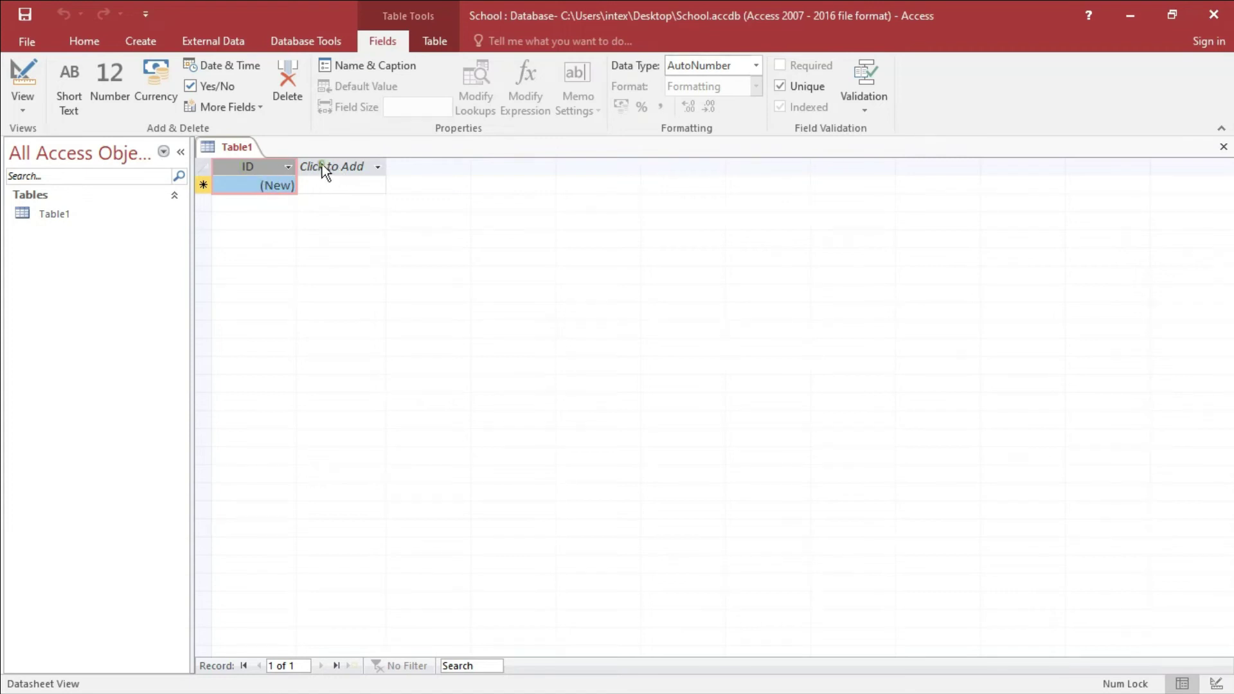
{"action": "left_click", "coordinate": [325, 169]}
{"action": "left_click", "coordinate": [250, 148]}
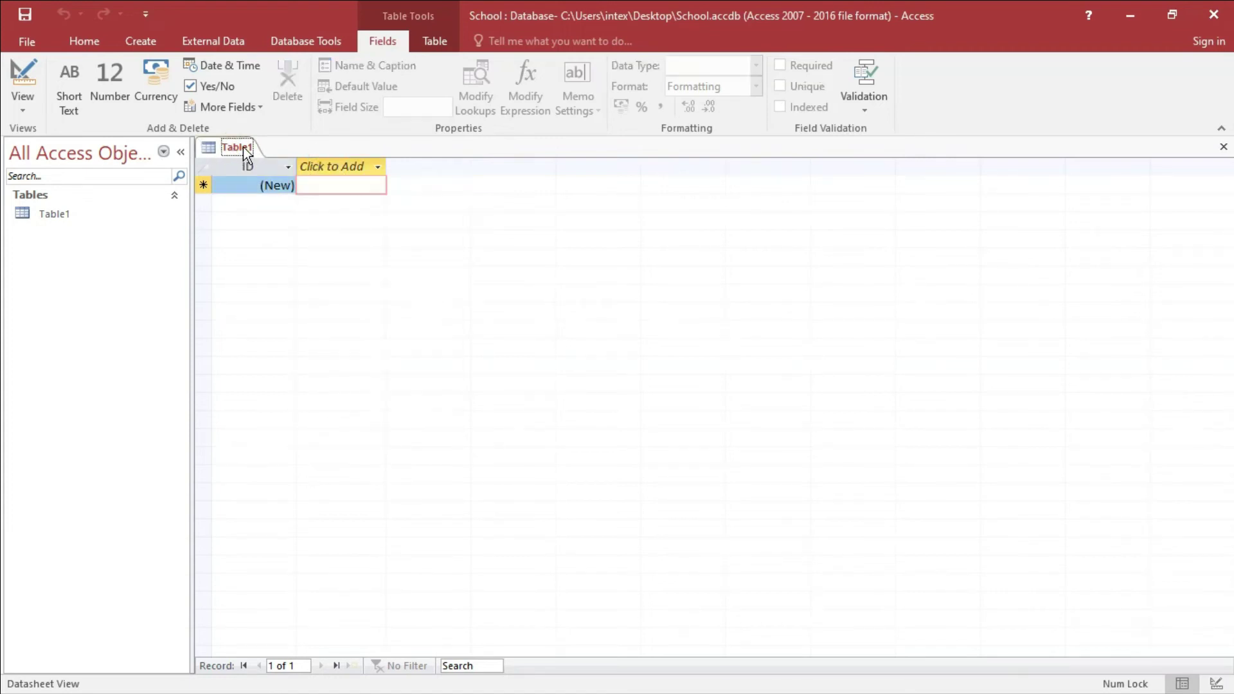
{"action": "left_click", "coordinate": [1223, 146]}
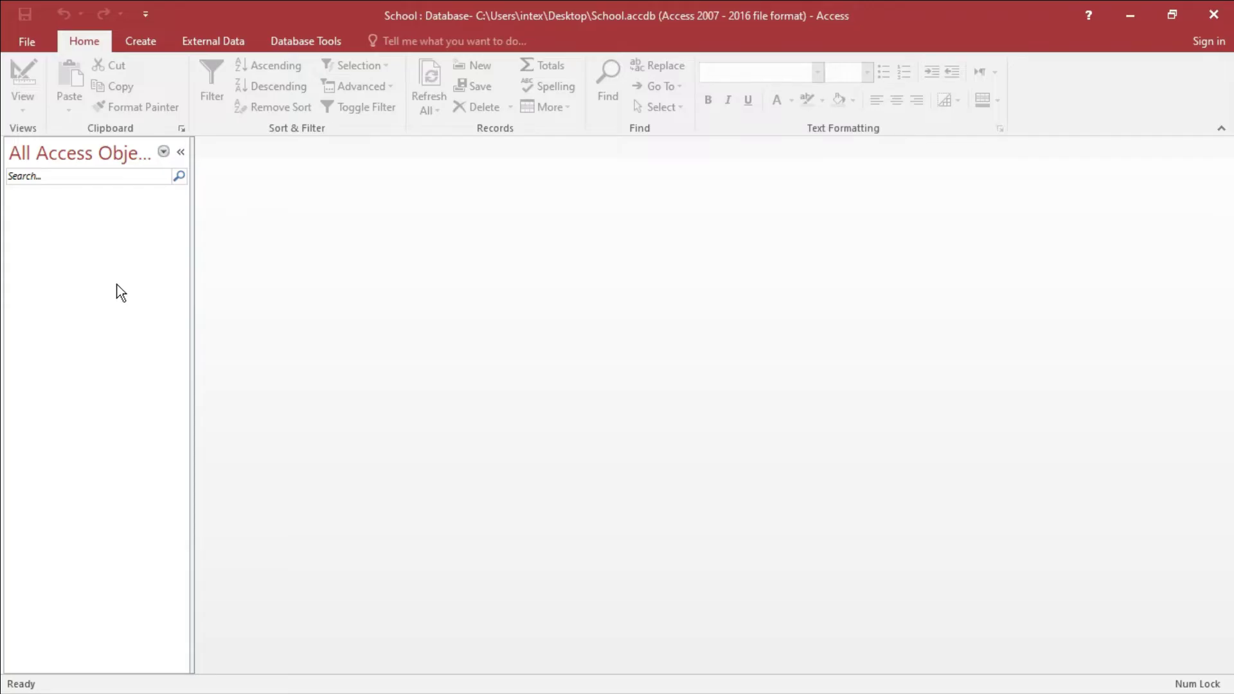
{"action": "left_click", "coordinate": [141, 44]}
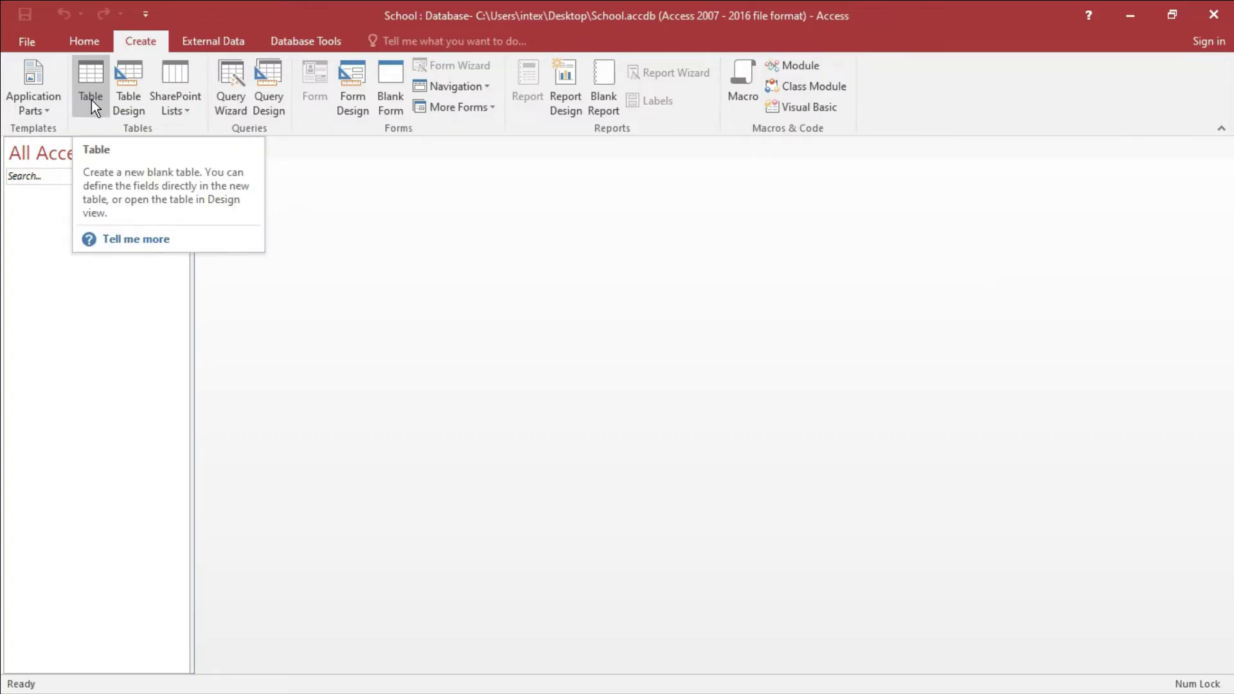
{"action": "left_click", "coordinate": [132, 104]}
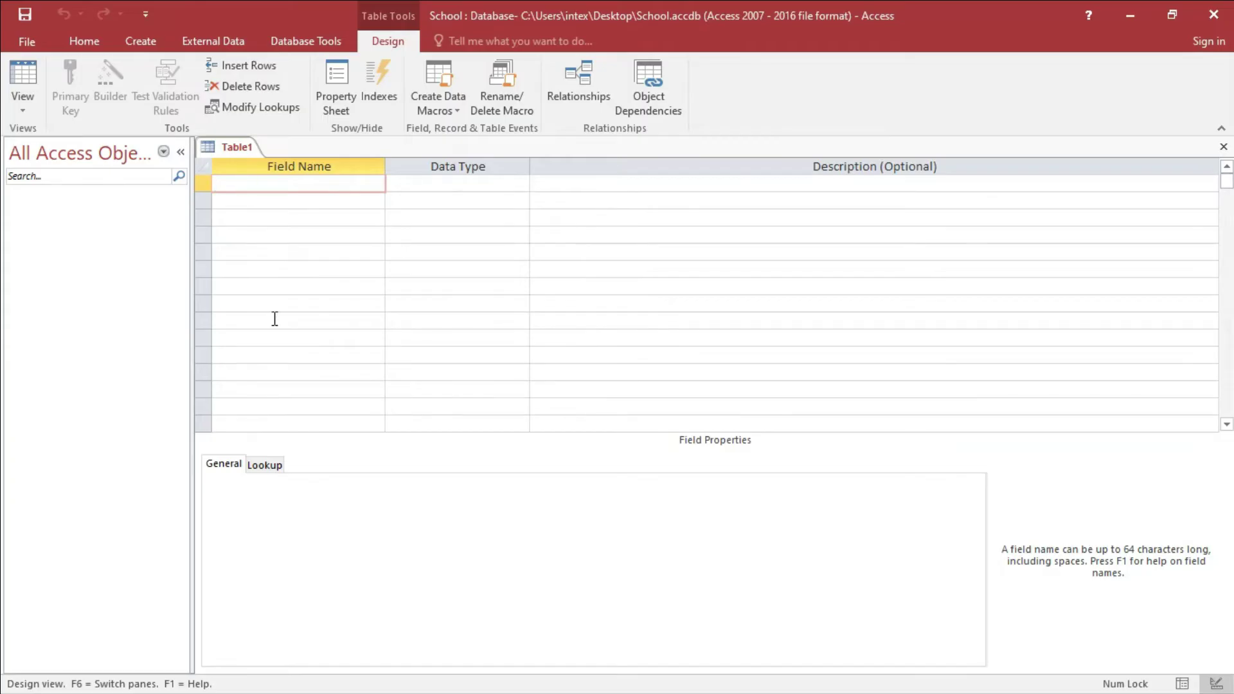
Add a first field named Roll no and set its data type to Number.
{"action": "type", "text": "Roll no"}
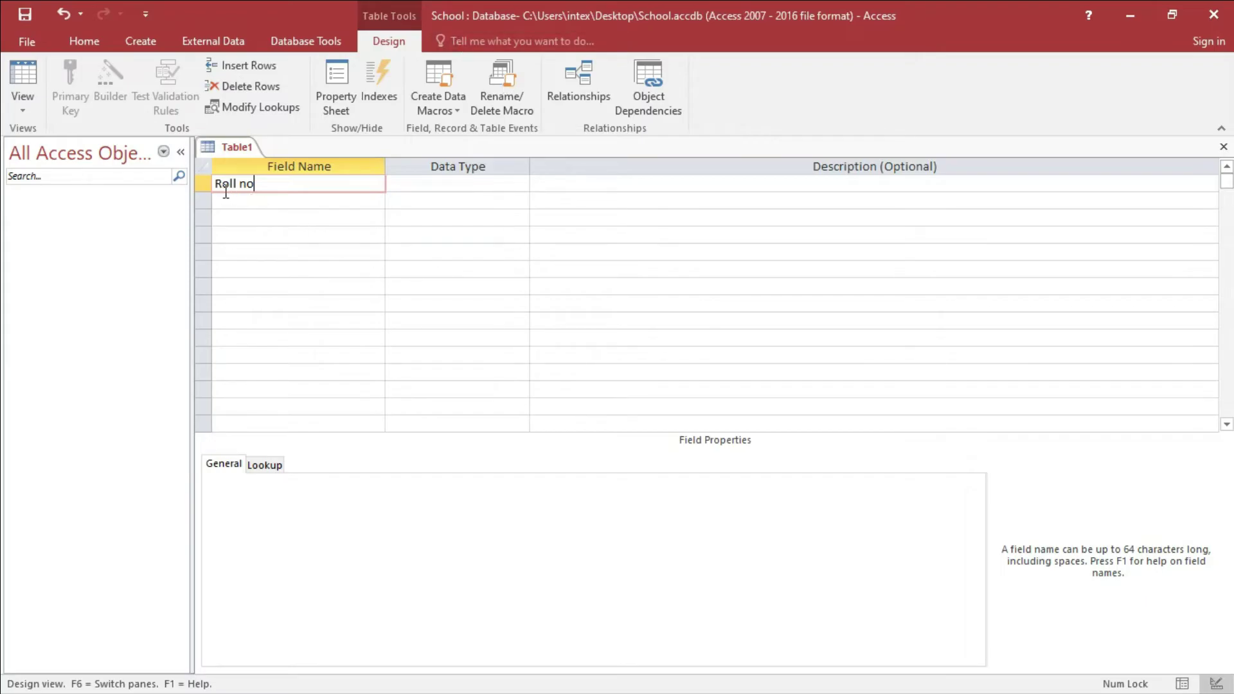
{"action": "key", "text": "Tab"}
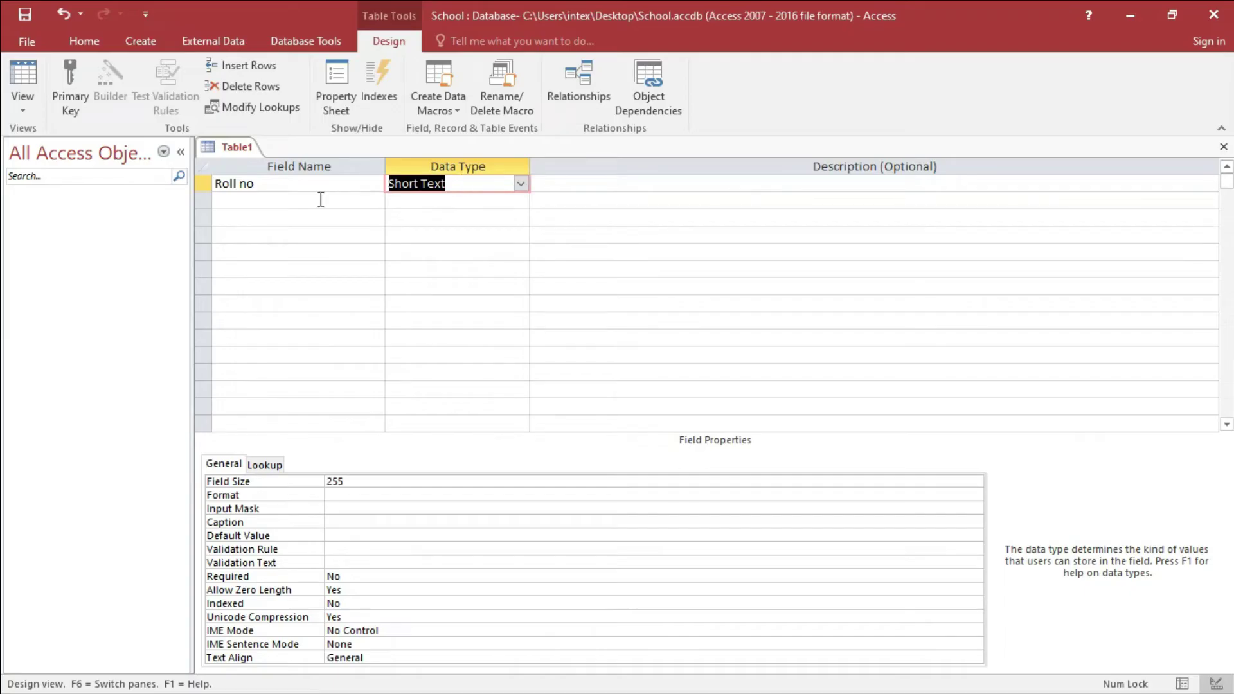
{"action": "left_click", "coordinate": [265, 186]}
{"action": "left_click", "coordinate": [468, 184]}
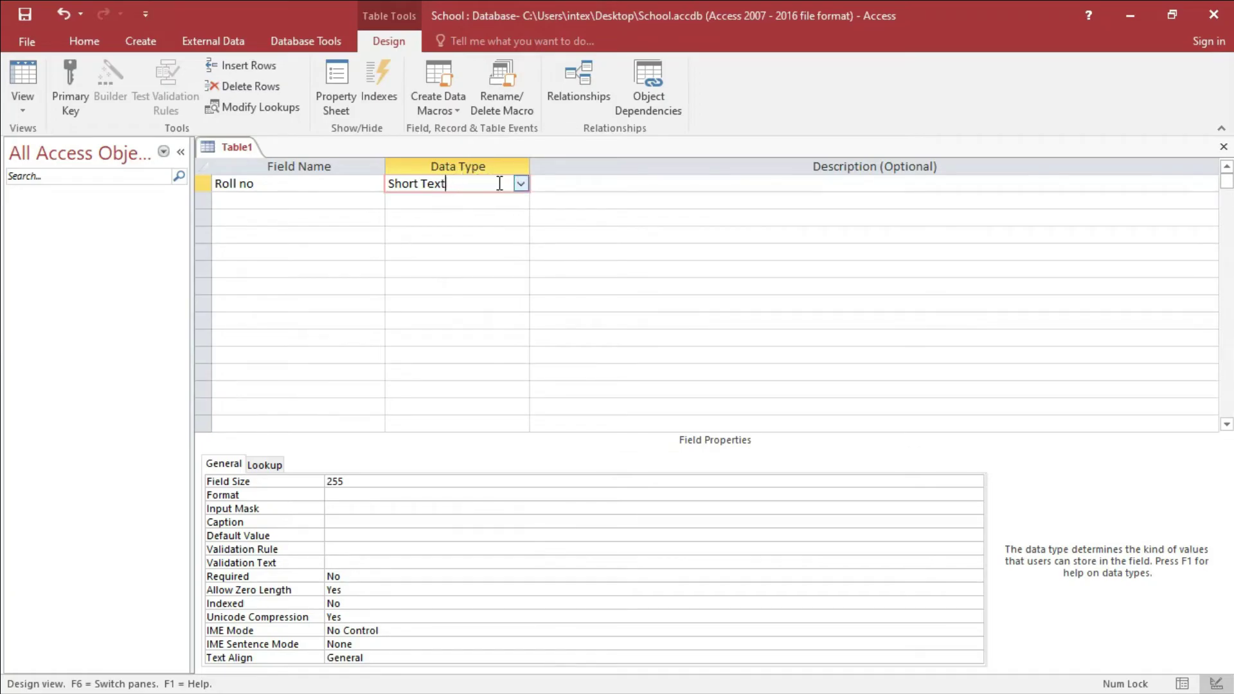
{"action": "left_click", "coordinate": [521, 184]}
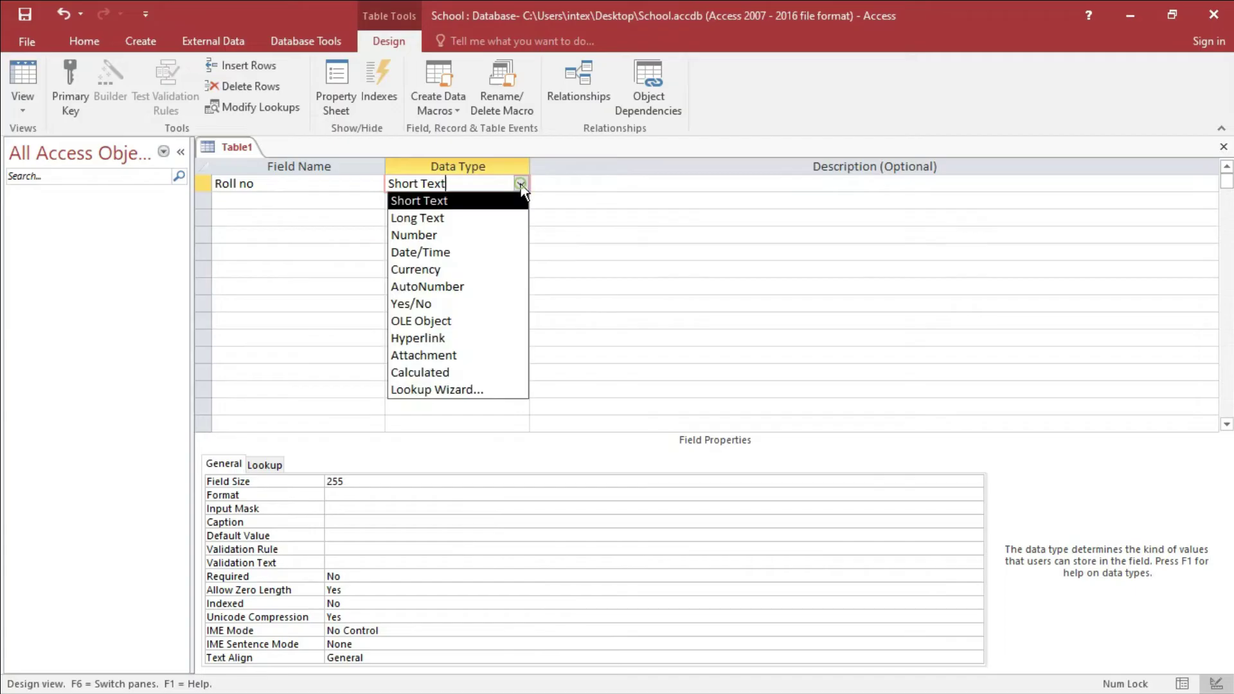
{"action": "left_click", "coordinate": [415, 238]}
{"action": "left_click", "coordinate": [450, 190]}
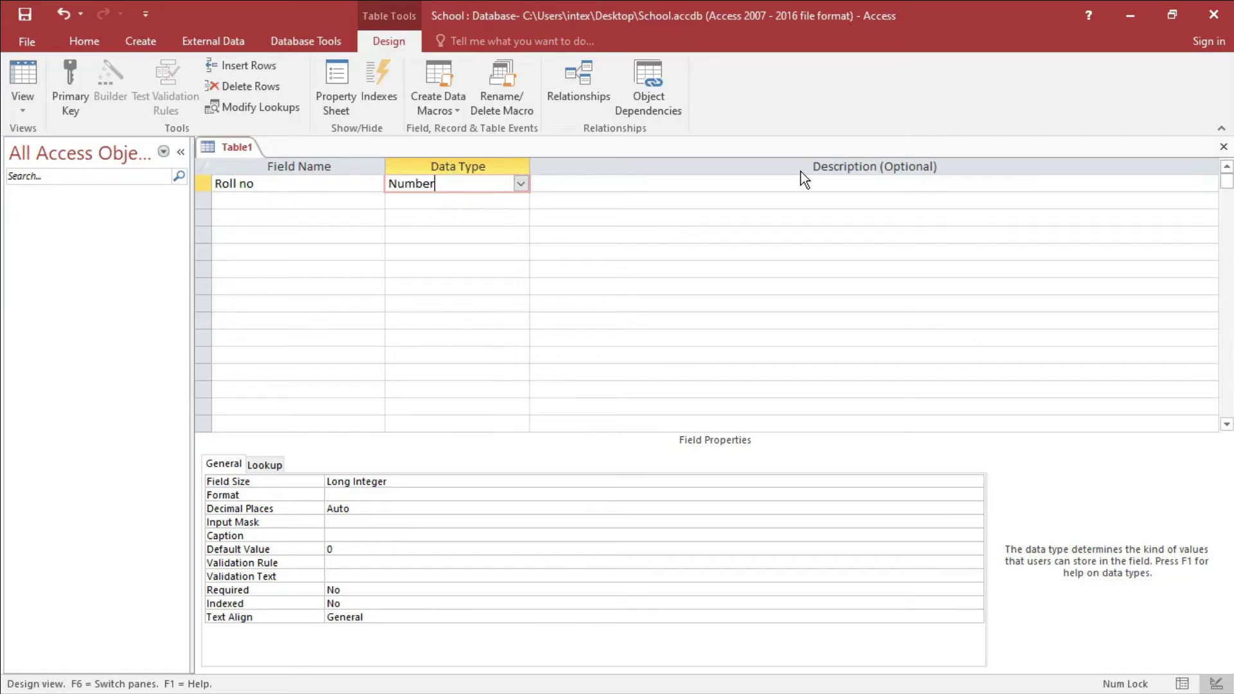
Enter "Student Roll Number" as the description of the Roll no field.
{"action": "left_click", "coordinate": [726, 190]}
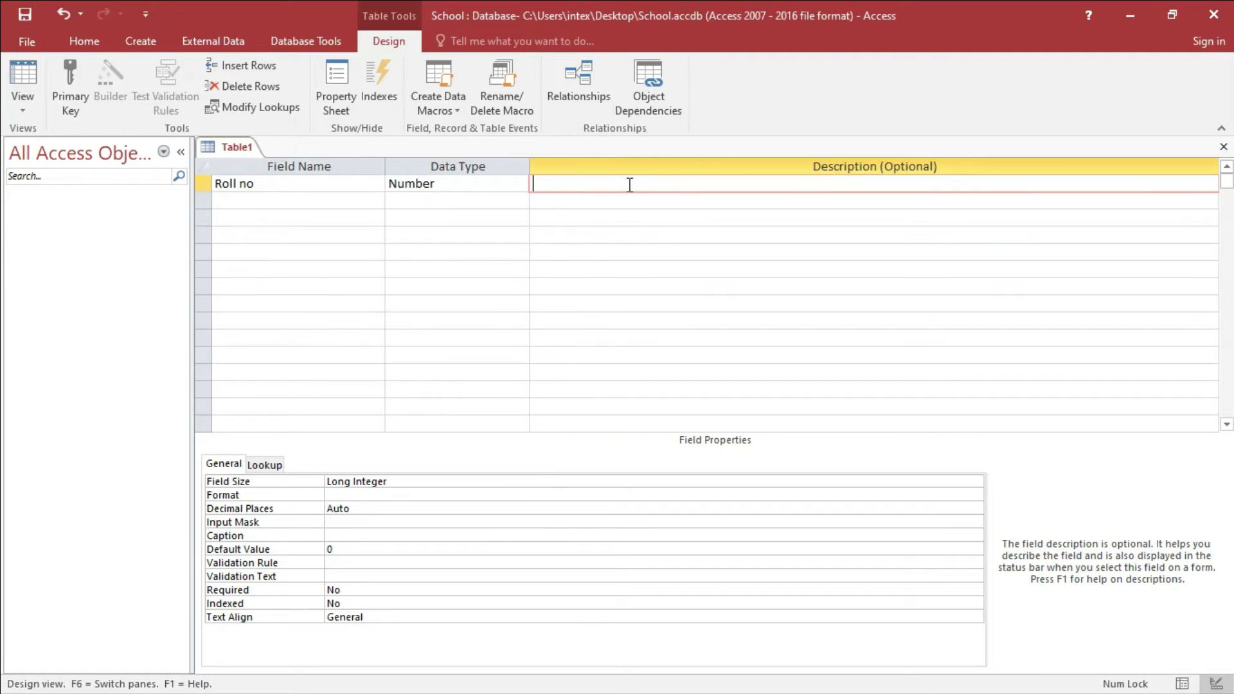
{"action": "type", "text": "Student Roll Number"}
{"action": "left_click", "coordinate": [267, 184]}
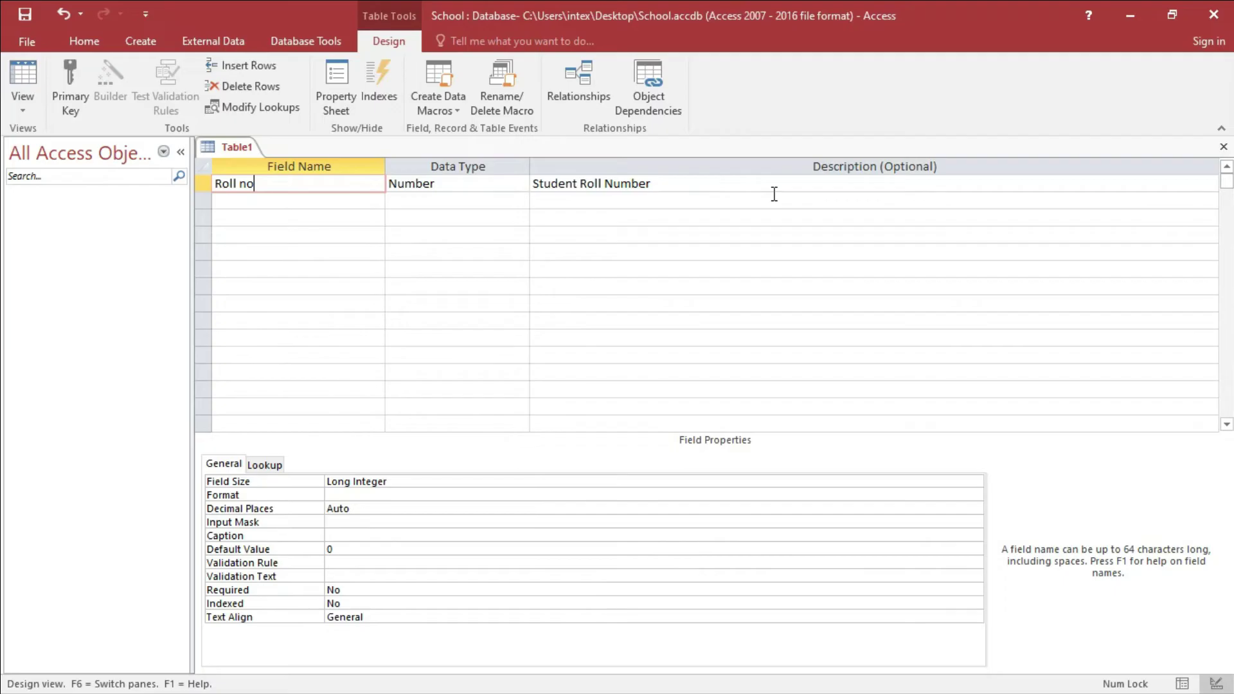
Add a second field named Student name with the Short Text data type, leaving its description blank.
{"action": "left_click", "coordinate": [364, 204]}
{"action": "type", "text": "St"}
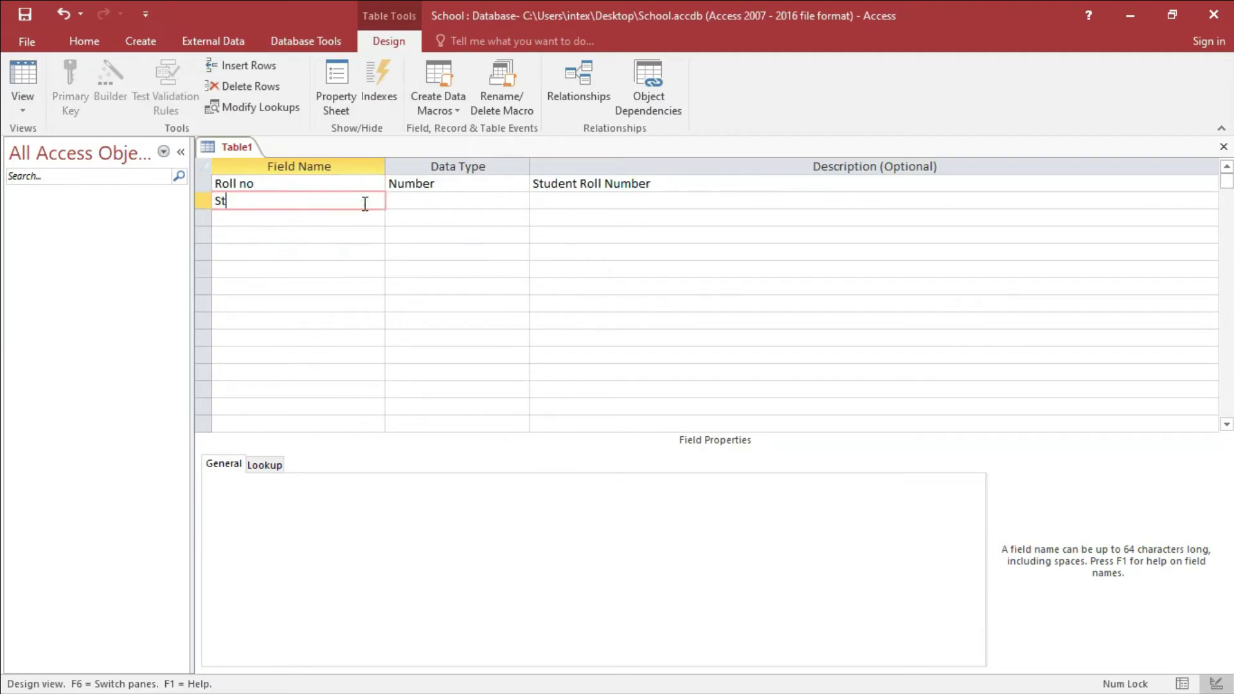
{"action": "type", "text": "udent name"}
{"action": "key", "text": "Tab"}
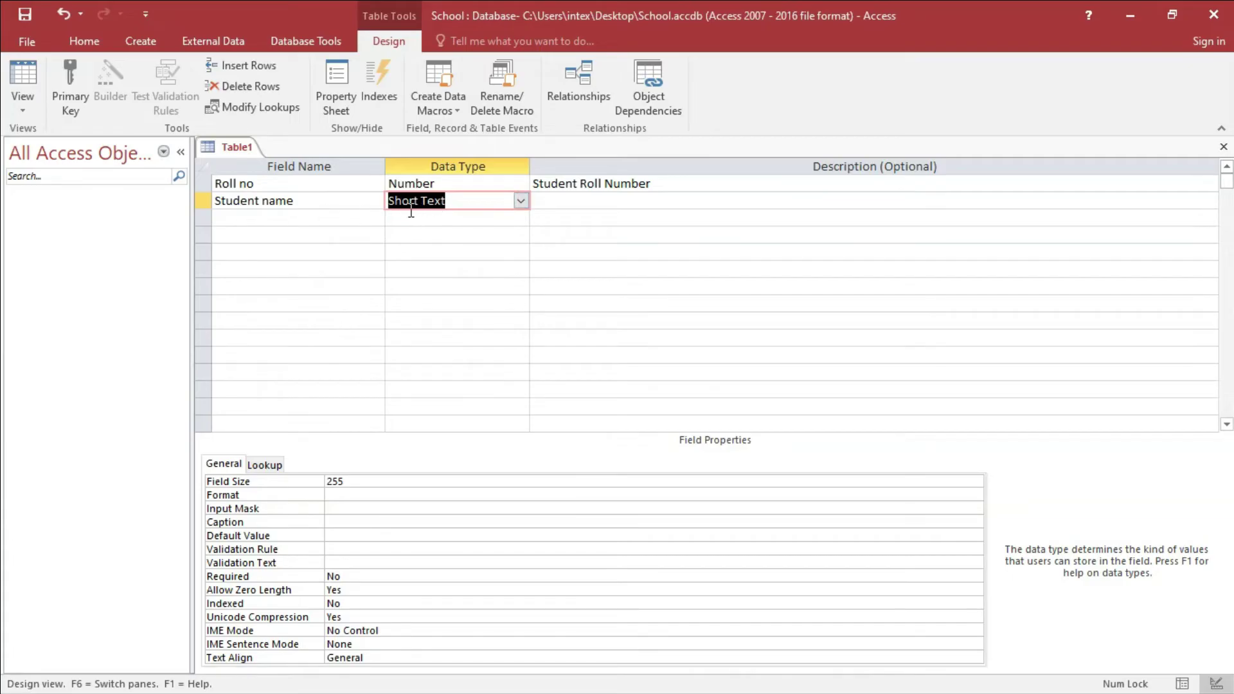
{"action": "left_click", "coordinate": [521, 202]}
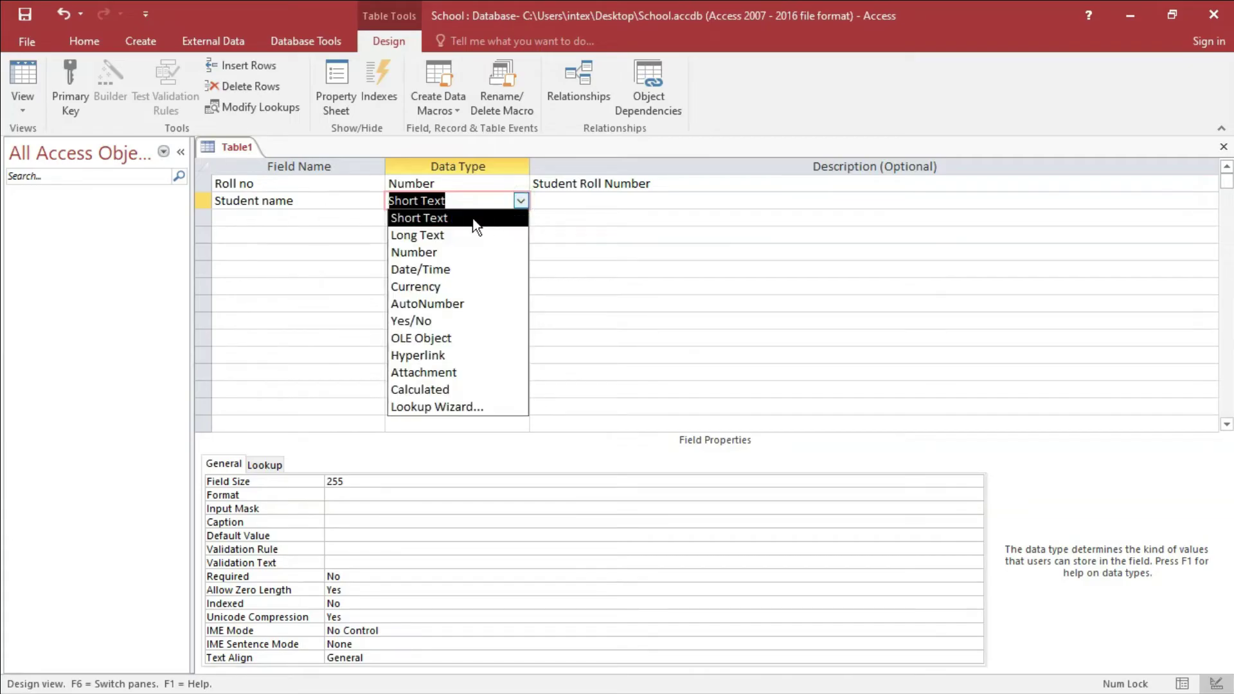
{"action": "left_click", "coordinate": [424, 221]}
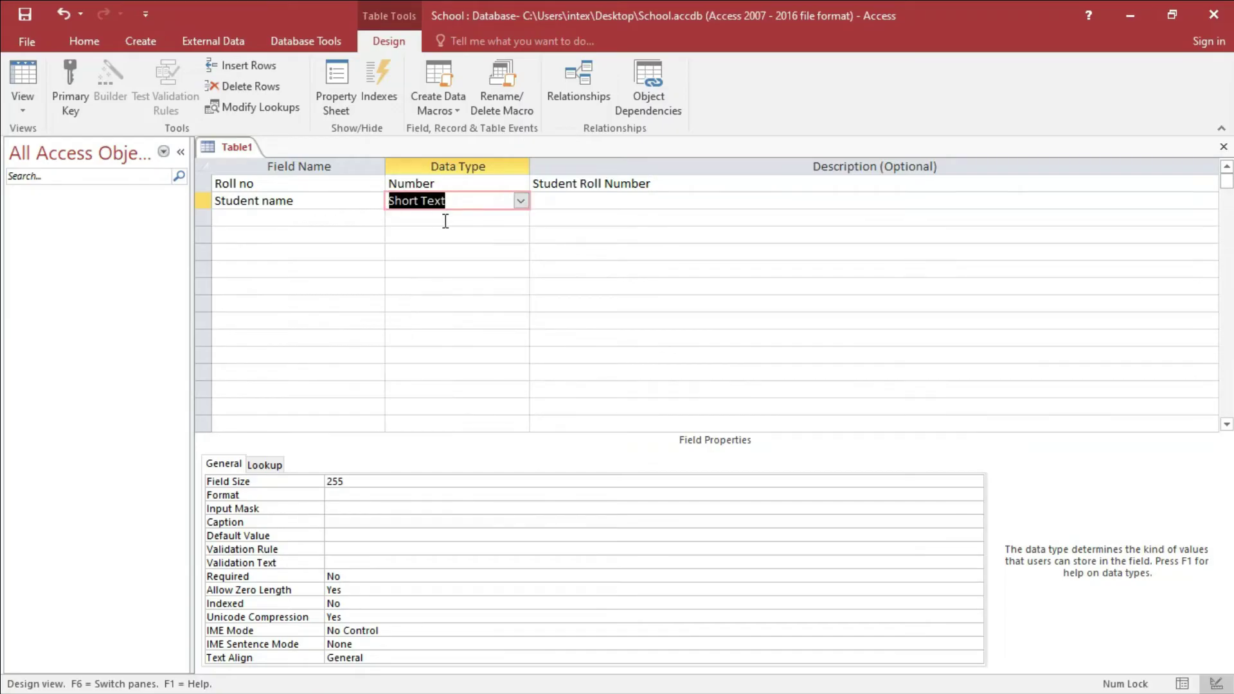
{"action": "left_click", "coordinate": [554, 203]}
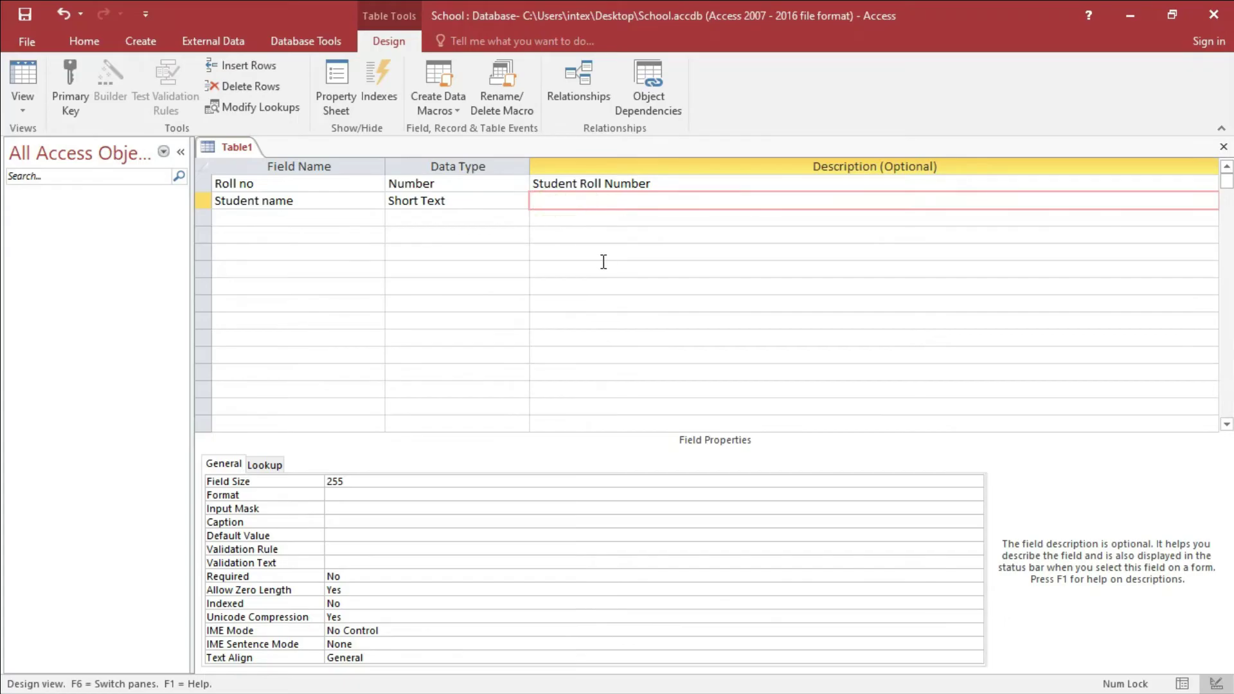
{"action": "key", "text": "Return"}
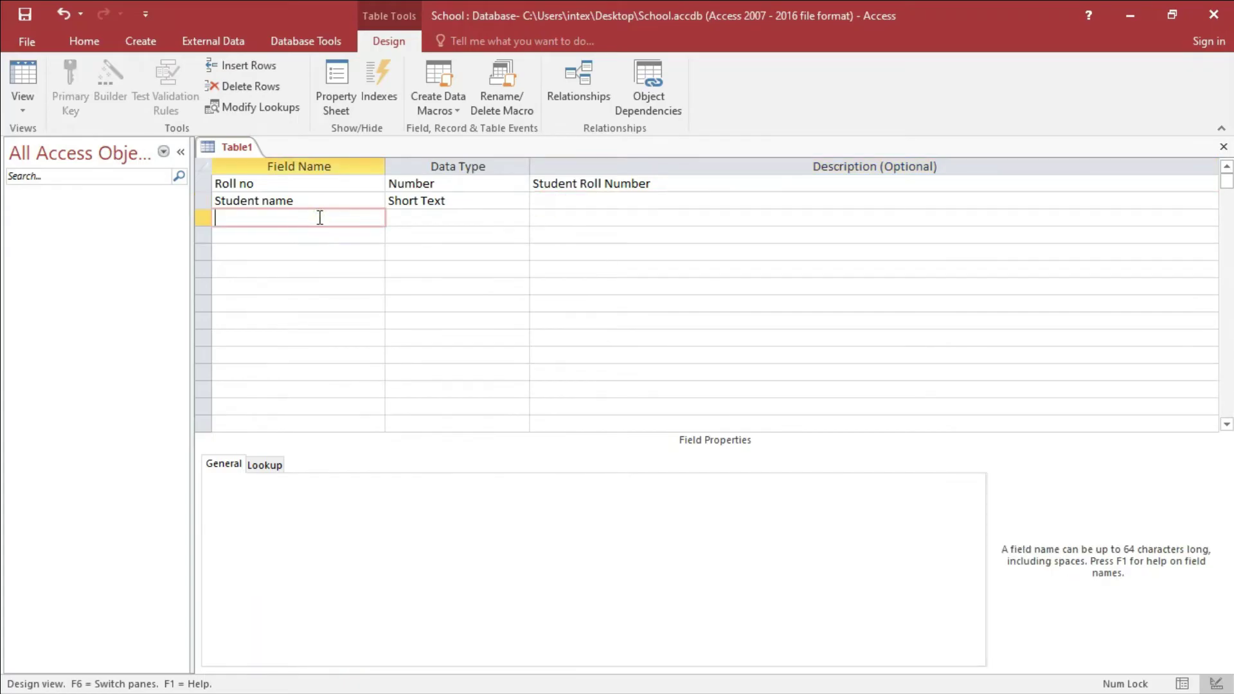
Add the fields Class and City below Student name, both with the Short Text data type.
{"action": "type", "text": "Class"}
{"action": "key", "text": "Return"}
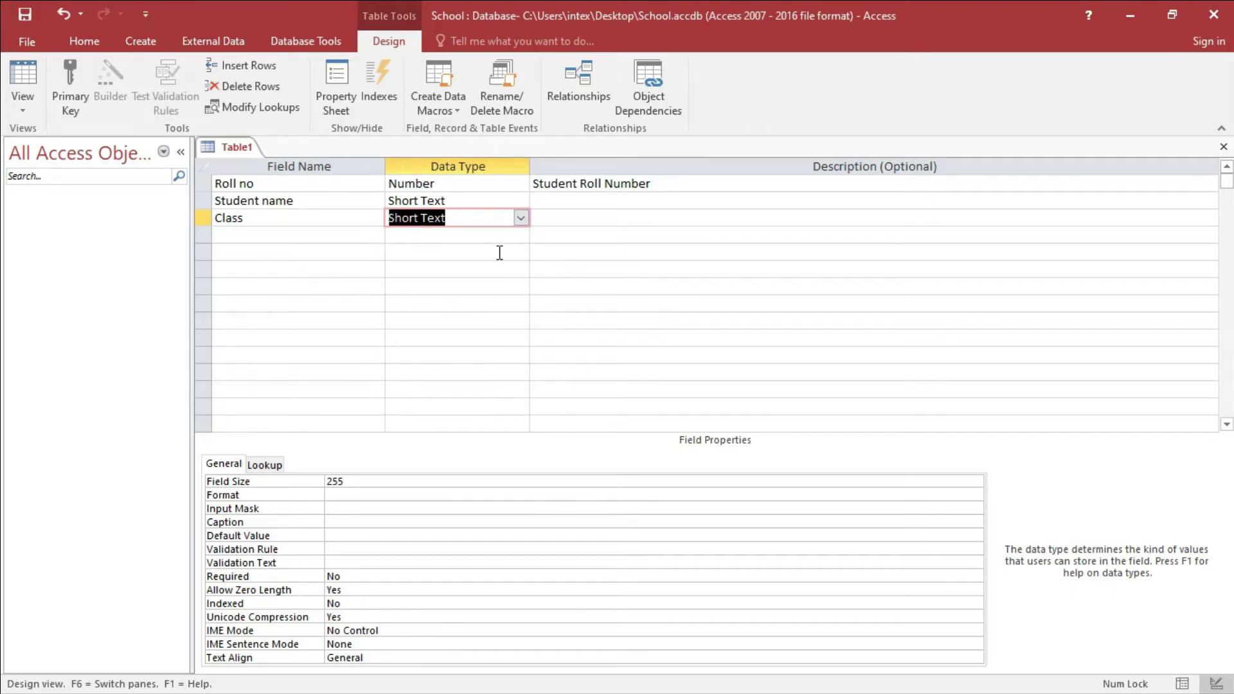
{"action": "key", "text": "Tab"}
{"action": "key", "text": "Tab"}
{"action": "type", "text": "City"}
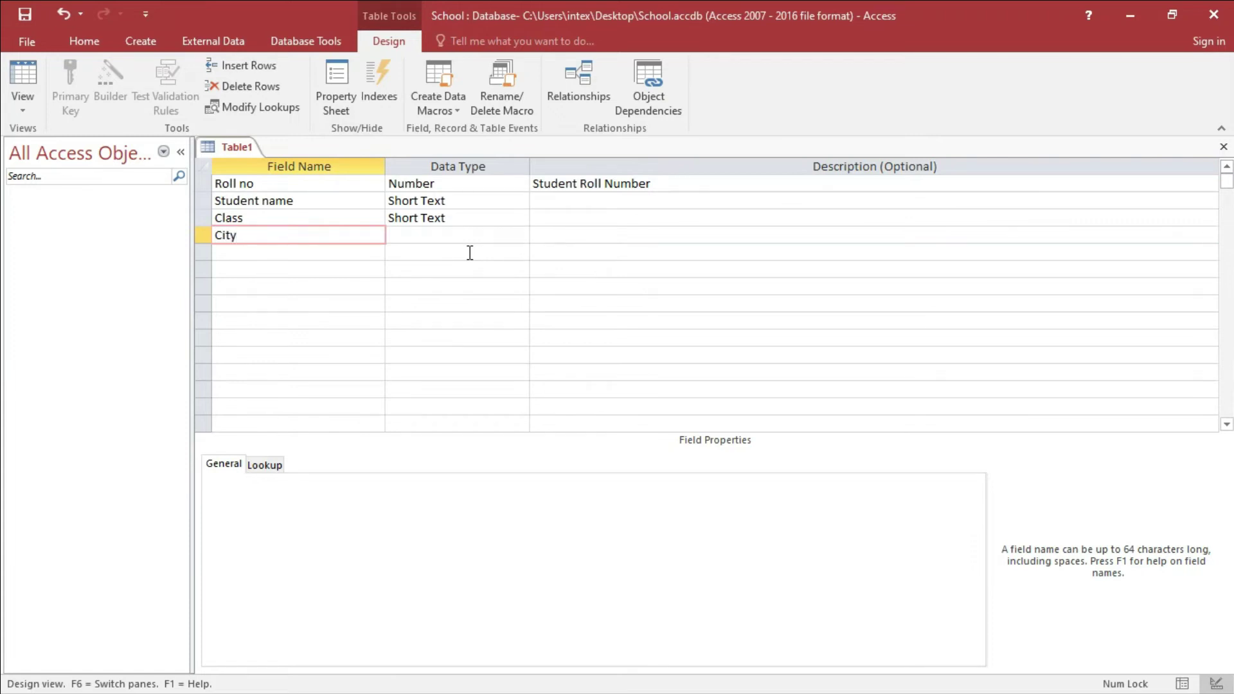
{"action": "key", "text": "Tab"}
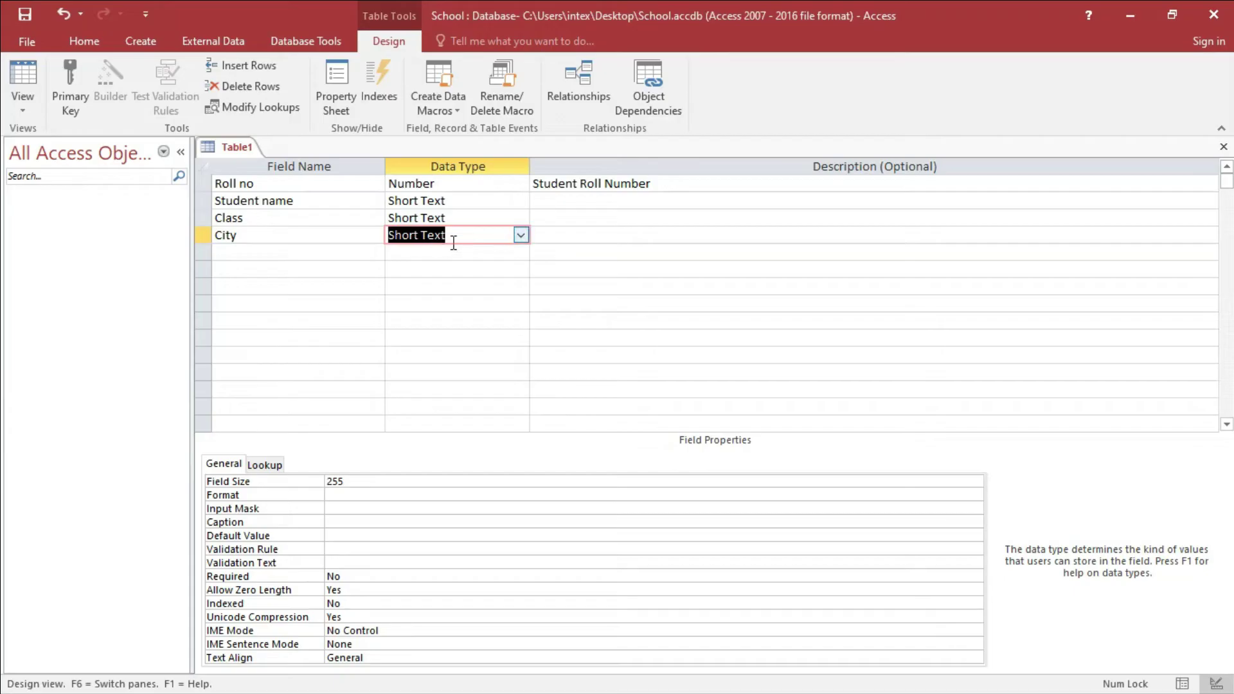
{"action": "left_click", "coordinate": [522, 236]}
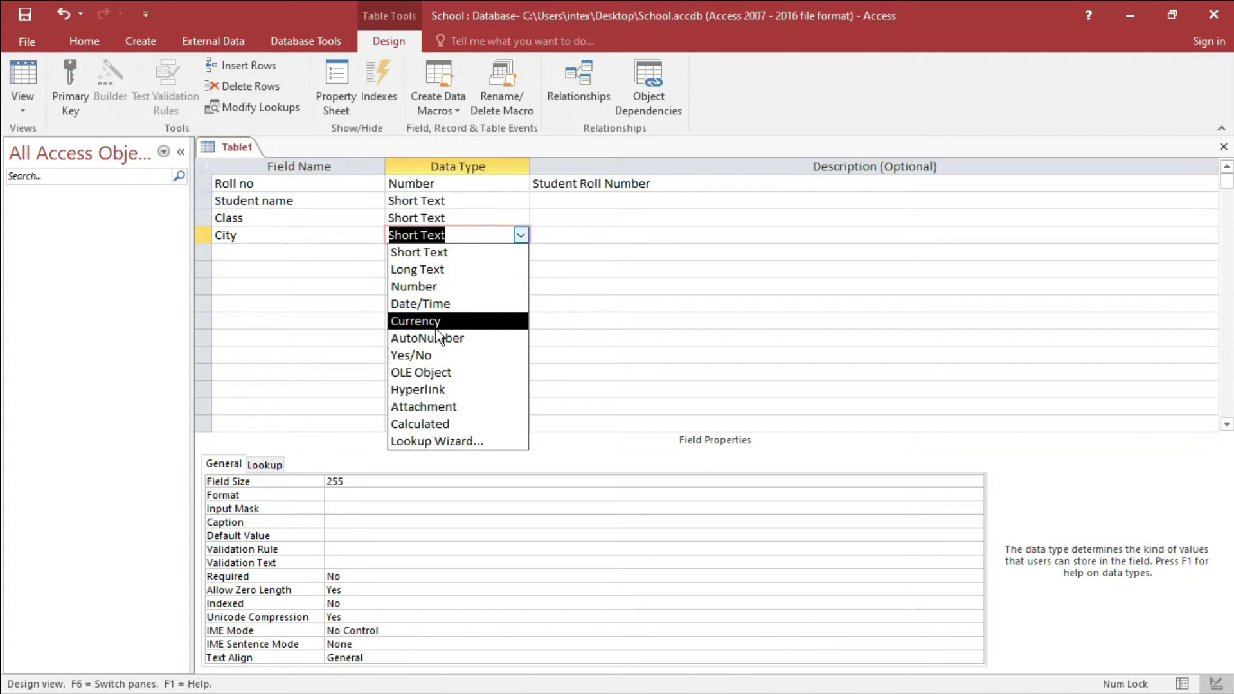
{"action": "left_click", "coordinate": [610, 302]}
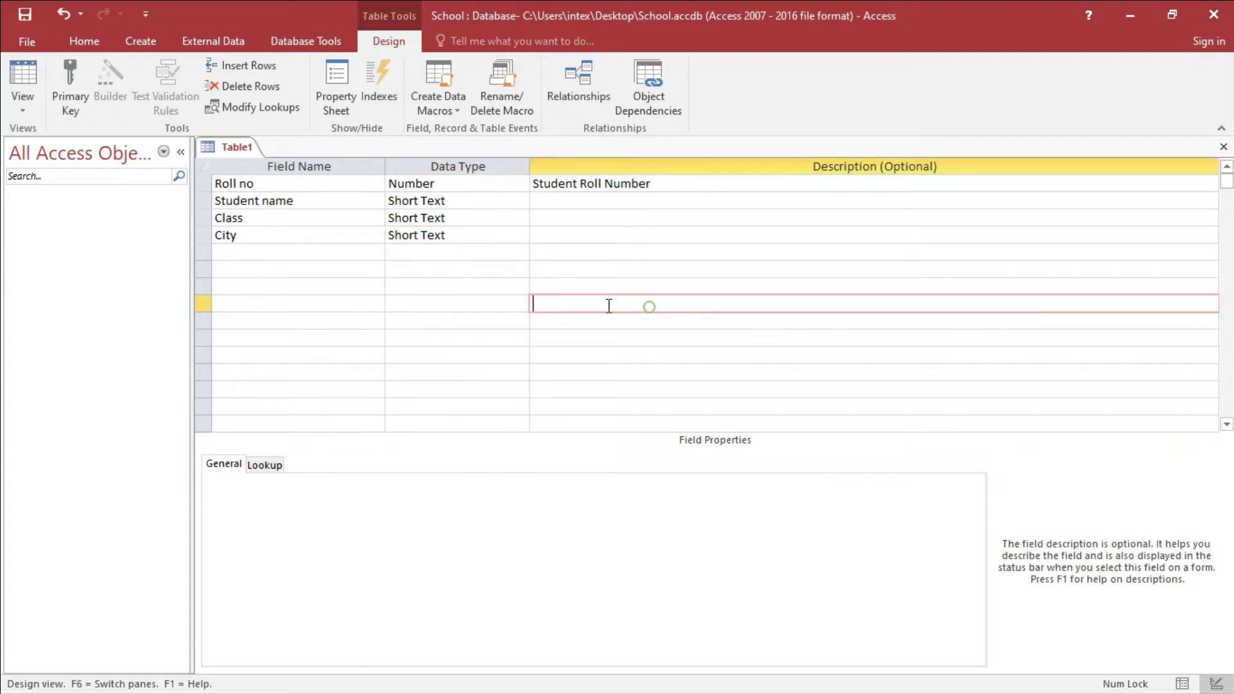
Review the name and data type of each field from Roll no to City, including the field properties of Roll no.
{"action": "left_click", "coordinate": [307, 238]}
{"action": "left_click", "coordinate": [295, 185]}
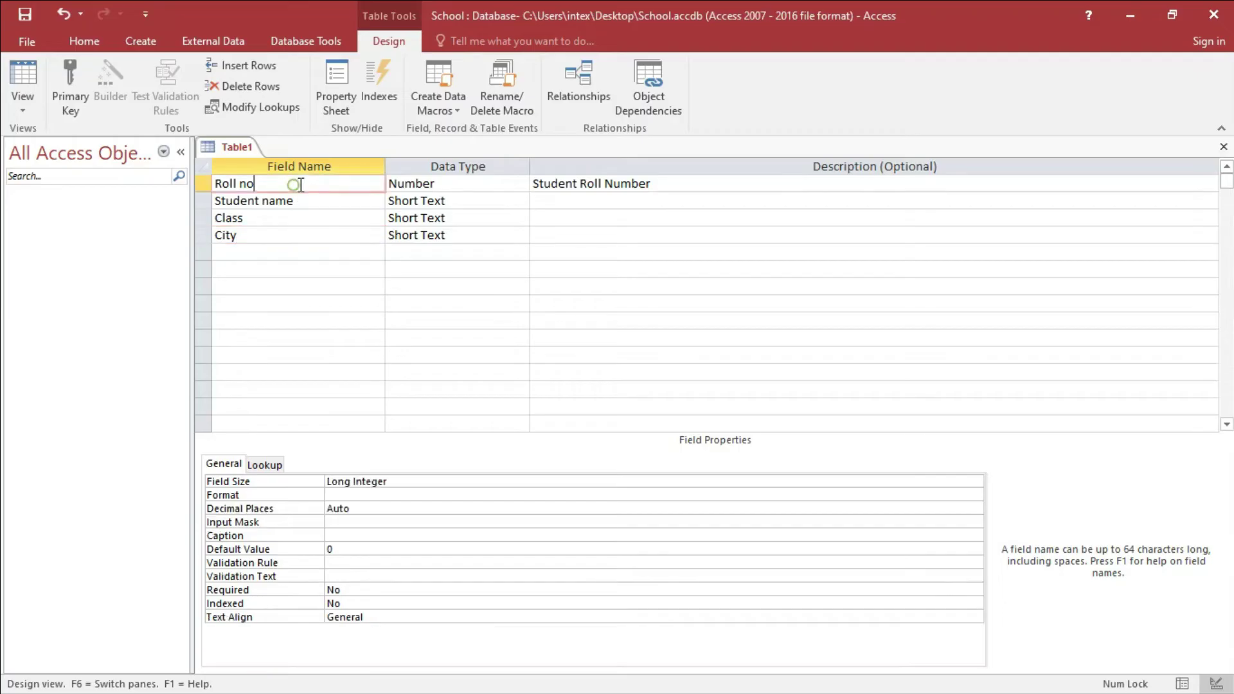
{"action": "left_click", "coordinate": [453, 185]}
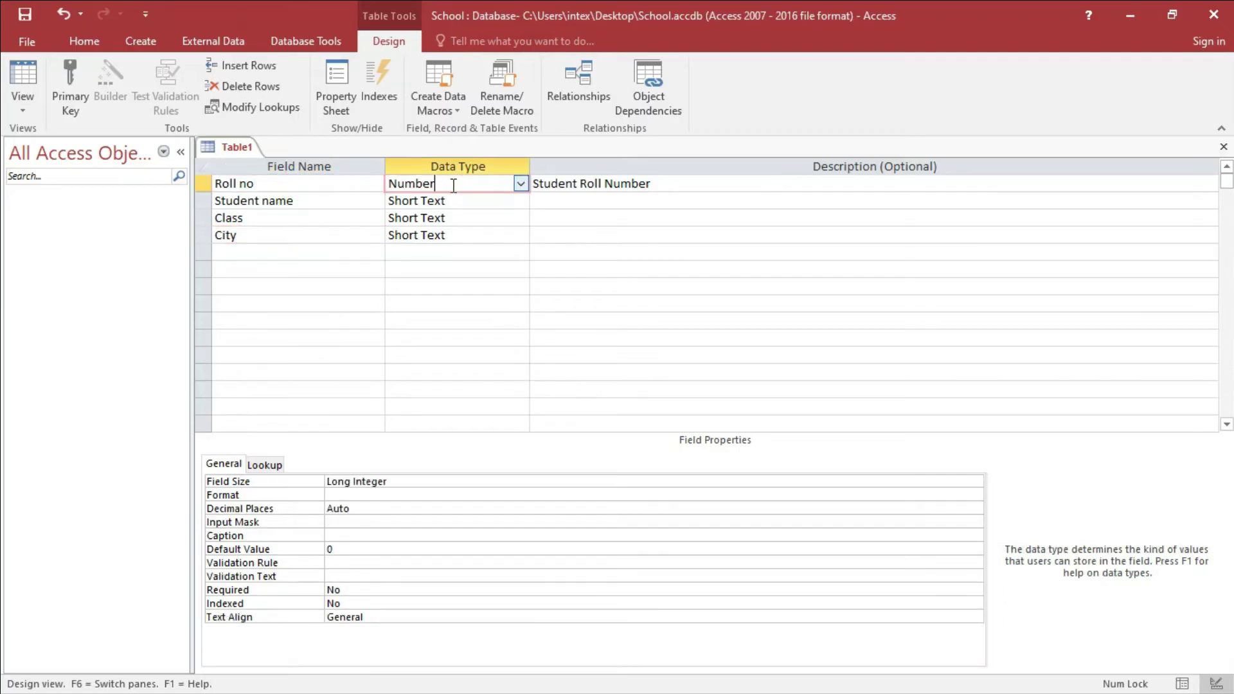
{"action": "left_click", "coordinate": [295, 202]}
{"action": "left_click", "coordinate": [465, 202]}
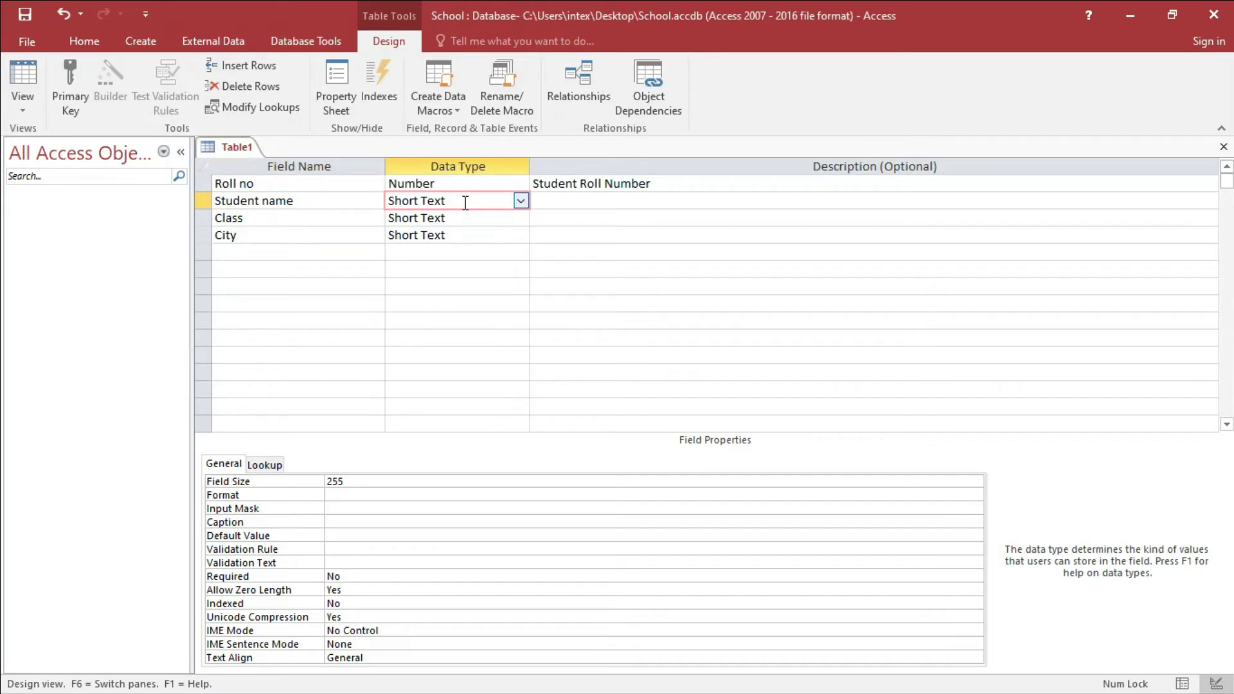
{"action": "left_click", "coordinate": [286, 220]}
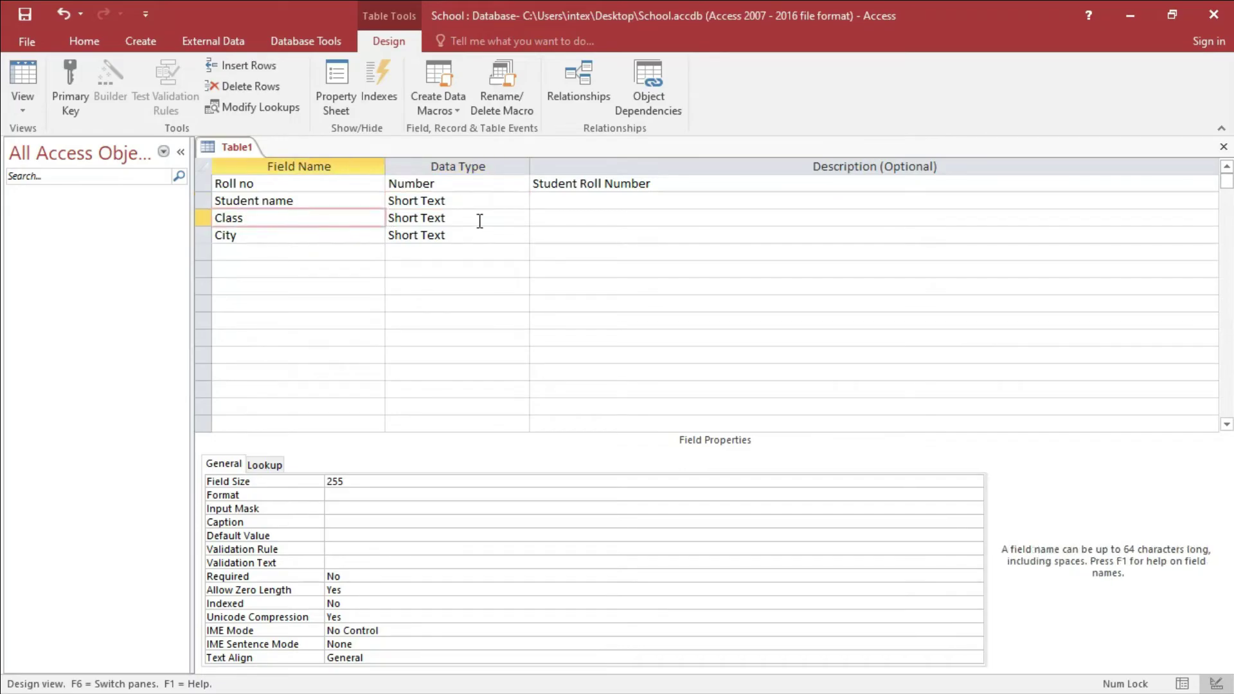
{"action": "left_click", "coordinate": [481, 220]}
{"action": "left_click", "coordinate": [261, 235]}
{"action": "left_click", "coordinate": [483, 235]}
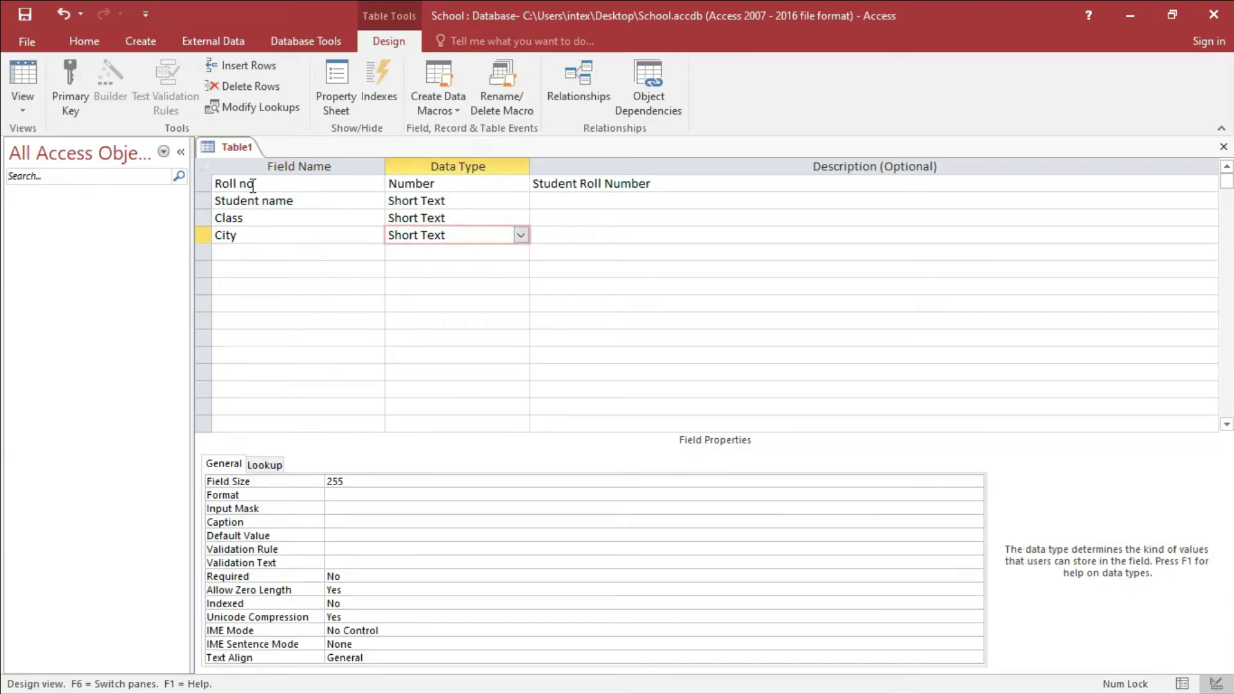
{"action": "left_click", "coordinate": [435, 184]}
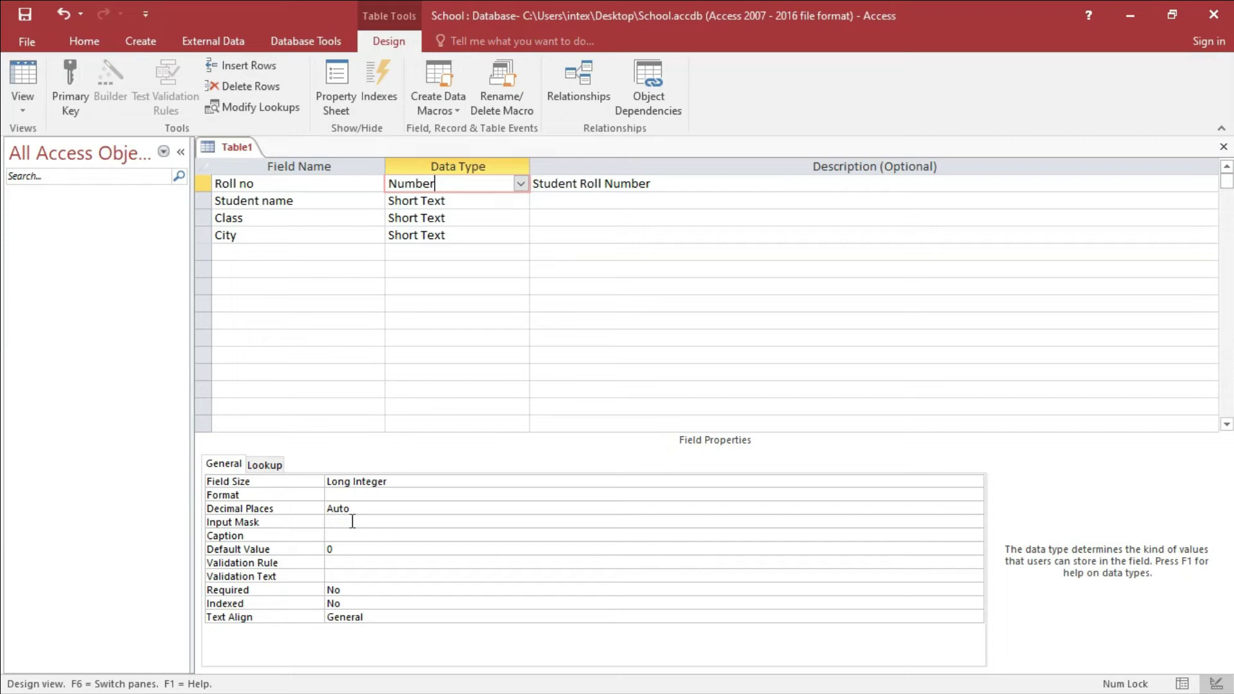
Save the table under the name student and decline creating a primary key.
{"action": "left_click", "coordinate": [287, 187]}
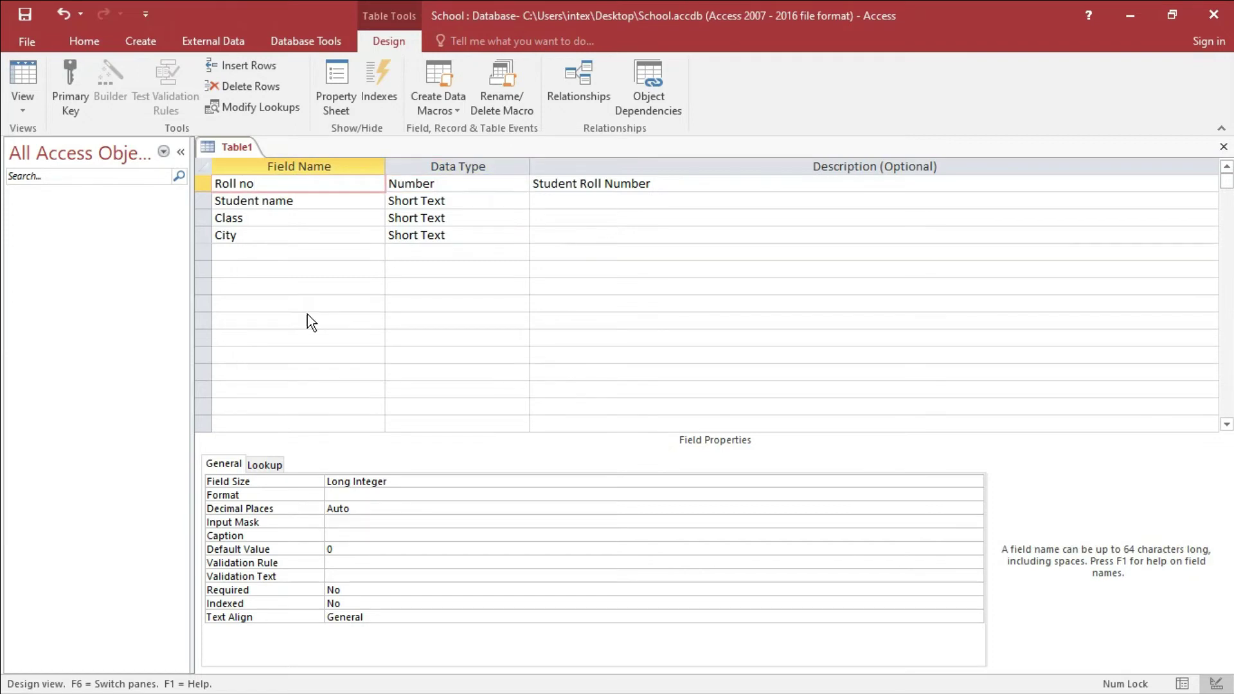
{"action": "key", "text": "ctrl+s"}
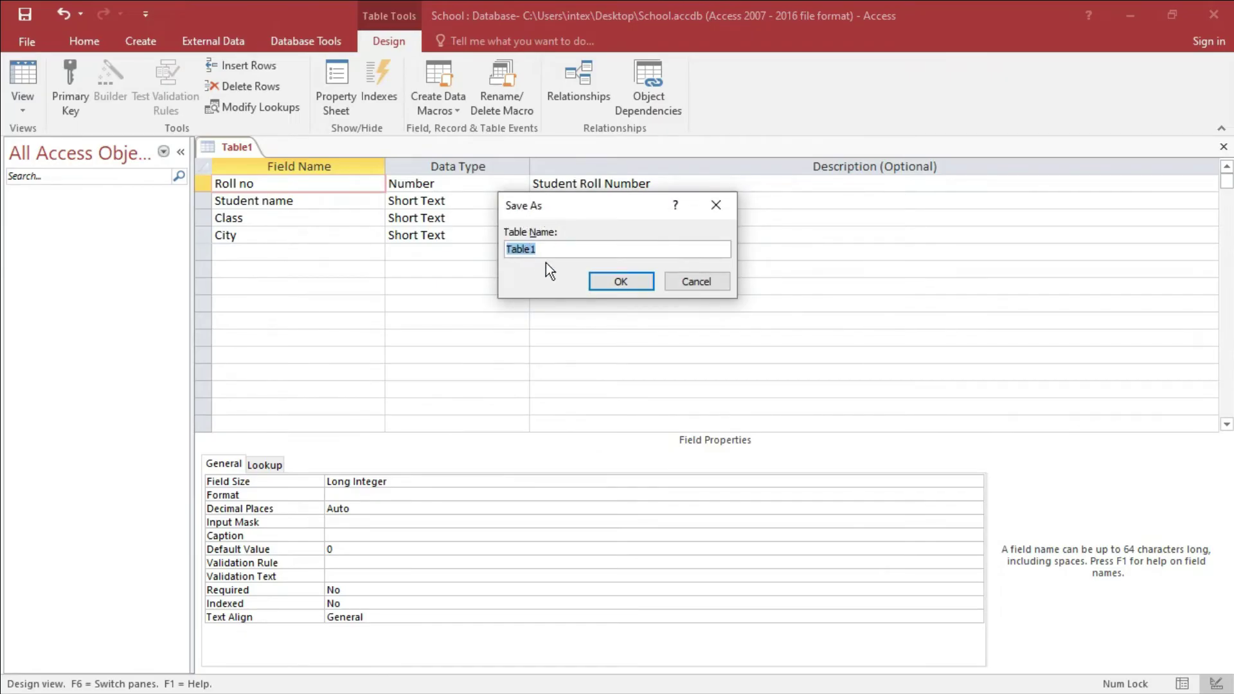
{"action": "type", "text": "student"}
{"action": "left_click", "coordinate": [622, 281]}
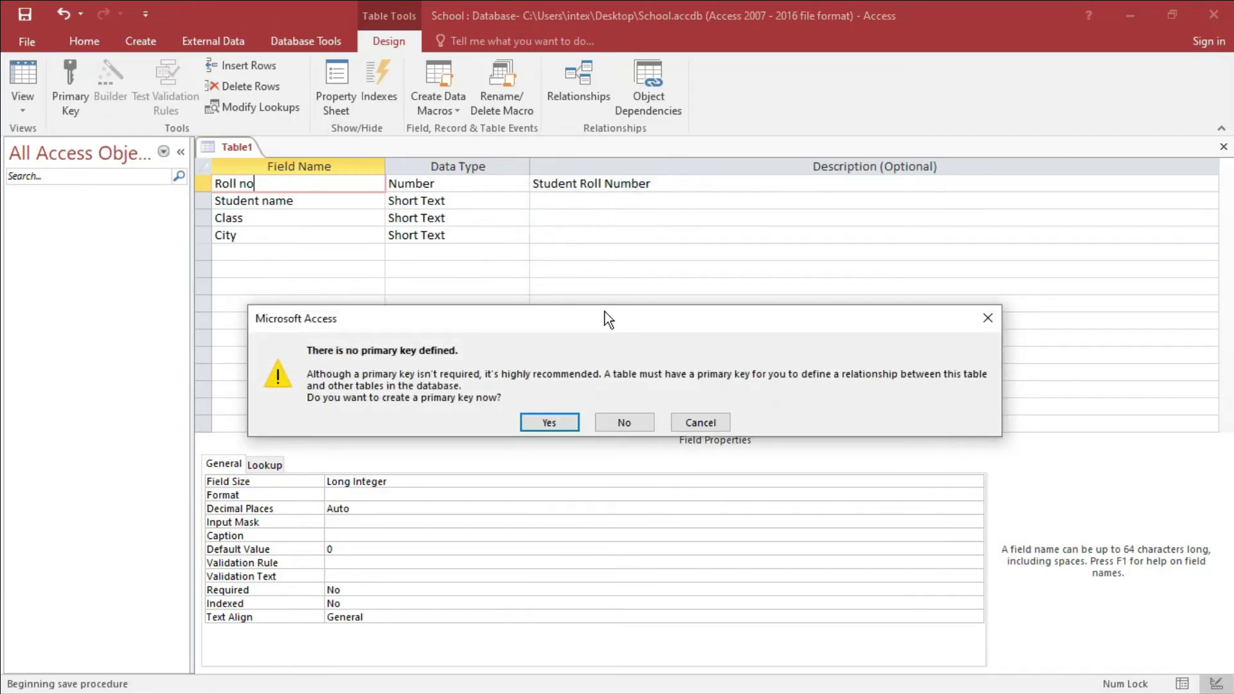
{"action": "left_click_drag", "start_coordinate": [571, 319], "coordinate": [570, 277]}
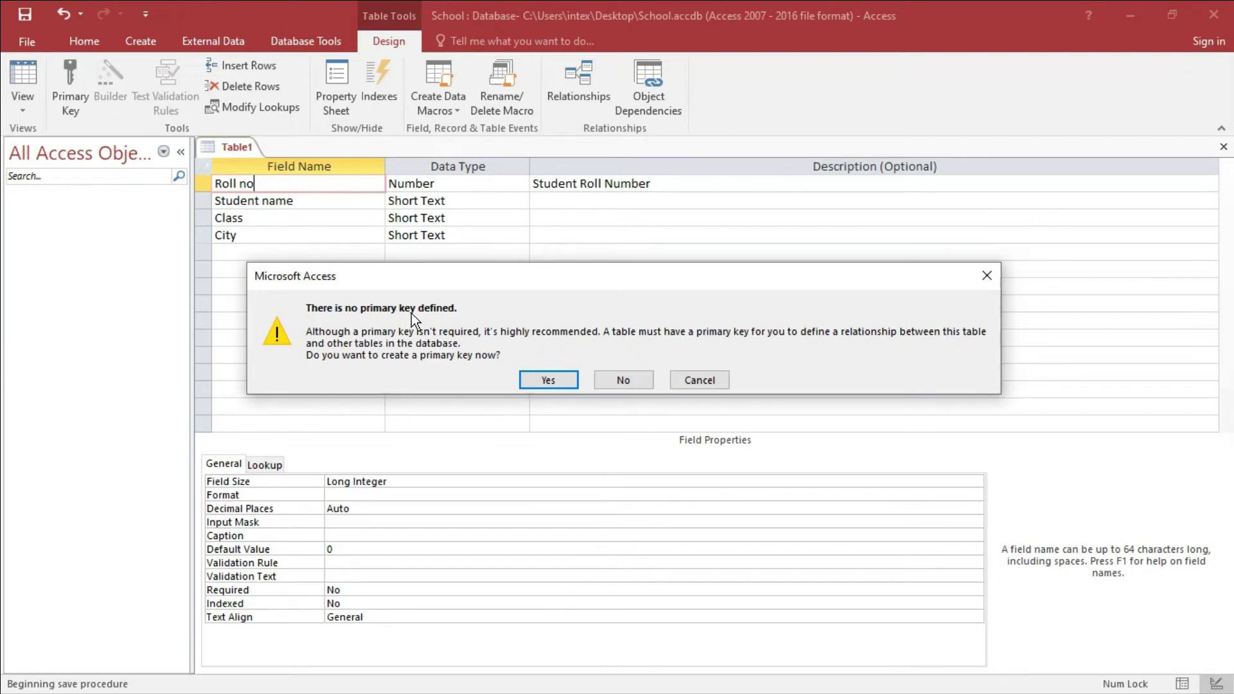
{"action": "left_click", "coordinate": [618, 379]}
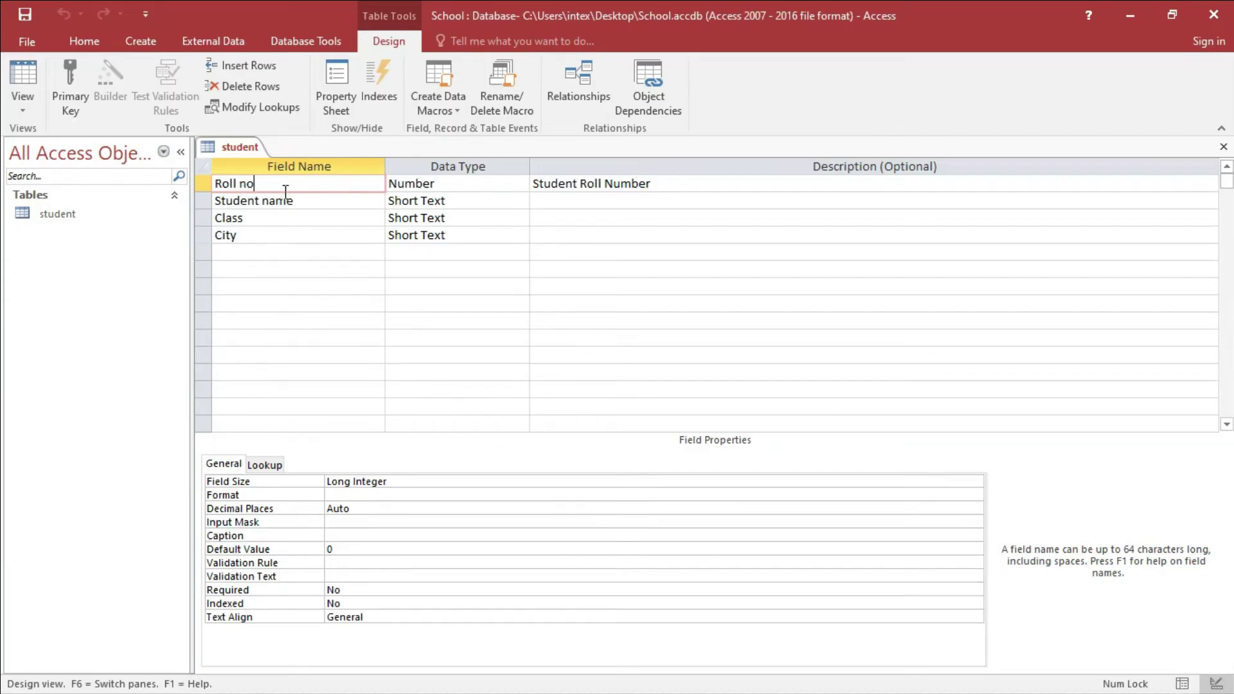
Check the student table's fields from Roll no to City and close the table design.
{"action": "left_click", "coordinate": [446, 183]}
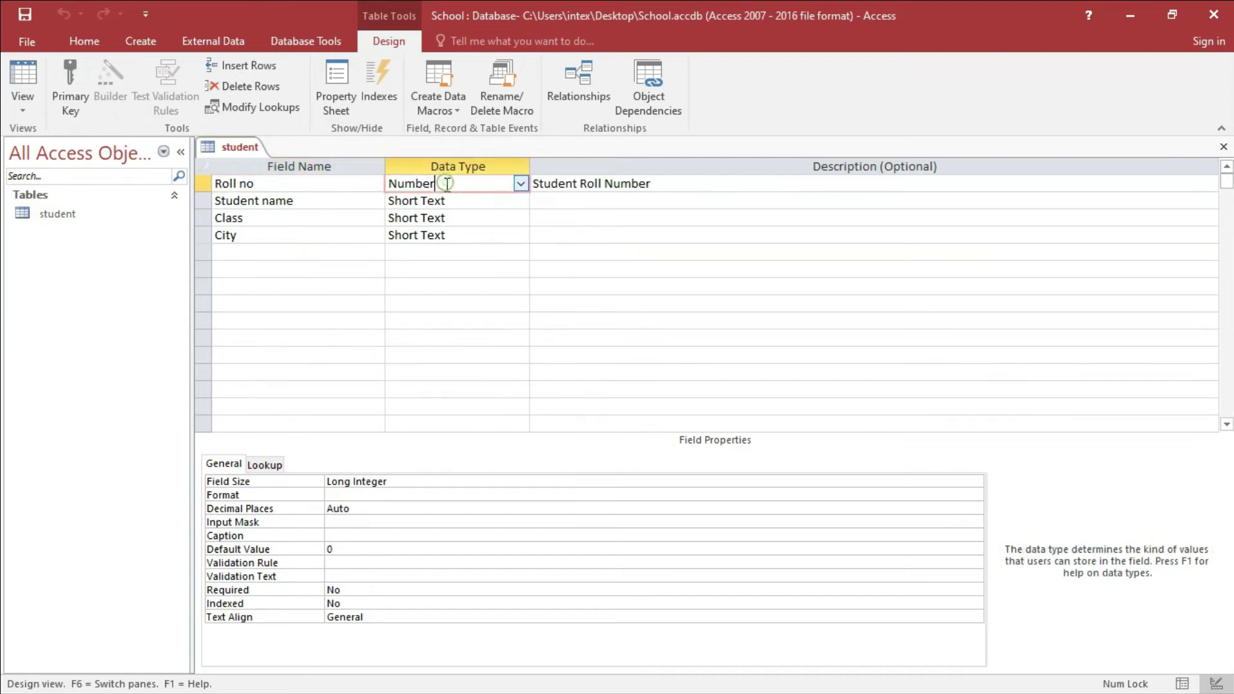
{"action": "left_click", "coordinate": [303, 202]}
{"action": "left_click", "coordinate": [477, 201]}
{"action": "left_click", "coordinate": [289, 219]}
{"action": "left_click", "coordinate": [295, 234]}
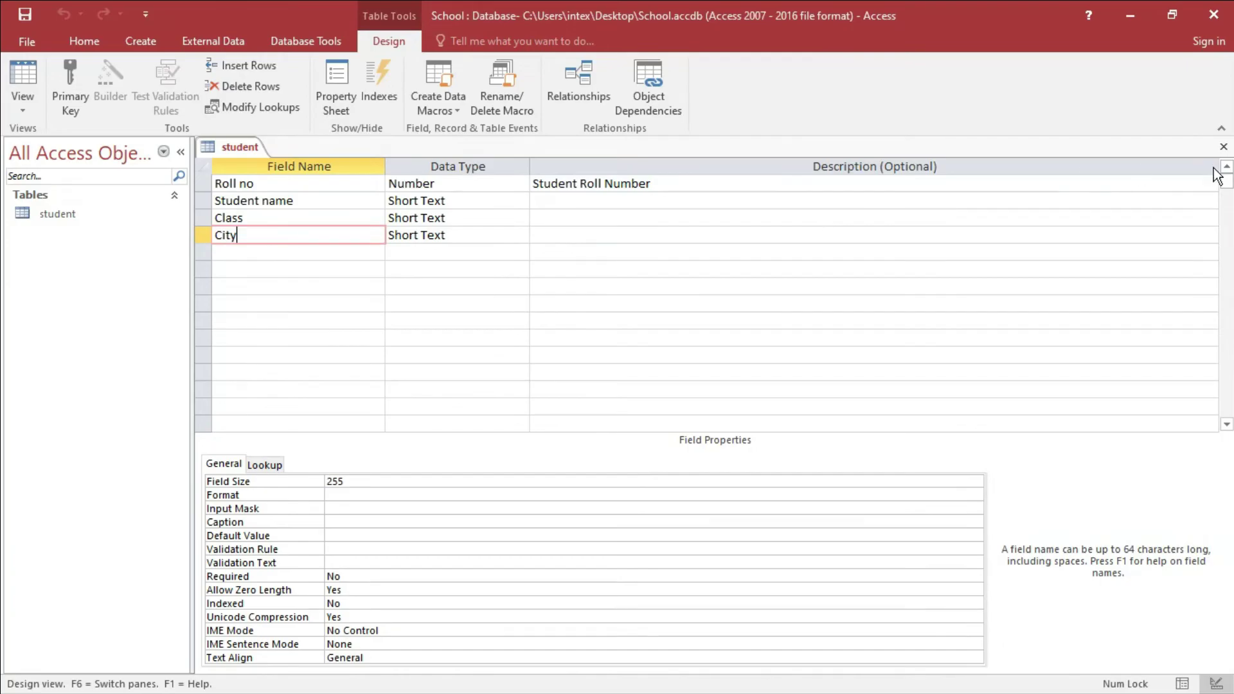
{"action": "left_click", "coordinate": [1224, 150]}
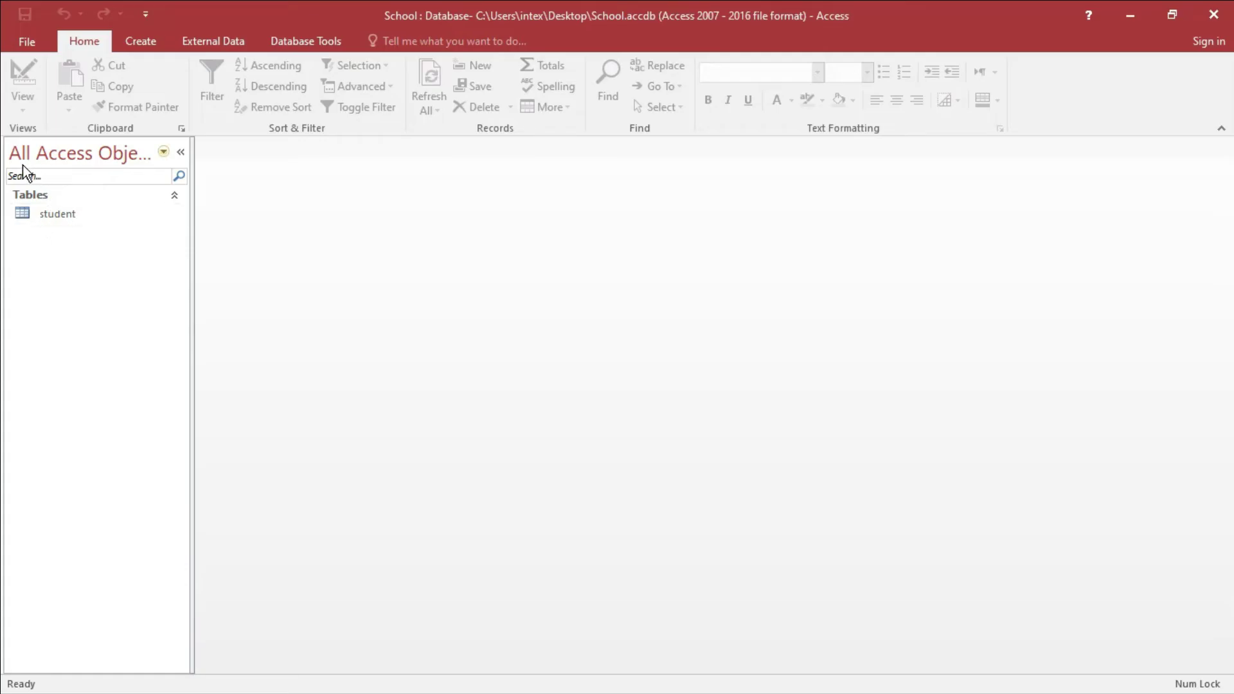
Open the student table and enter the first record with Roll no 1000, the student's name, class Dca and city Damoh.
{"action": "double_click", "coordinate": [66, 219]}
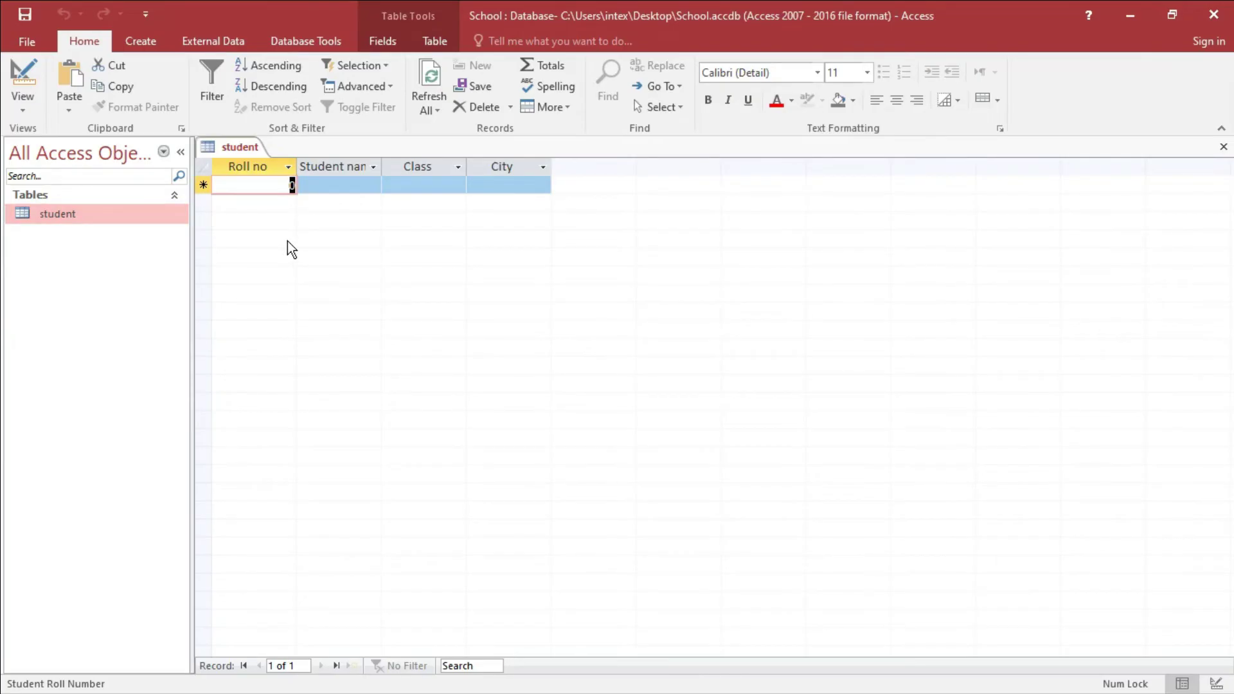
{"action": "type", "text": "1000"}
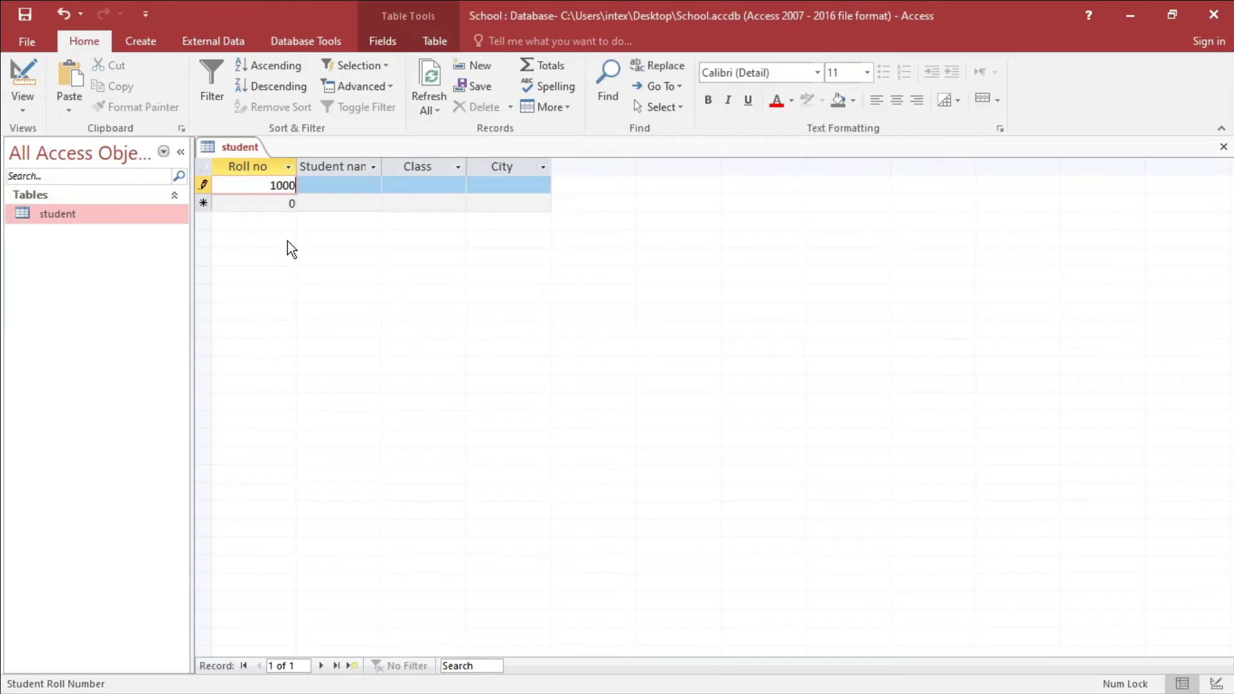
{"action": "key", "text": "Tab"}
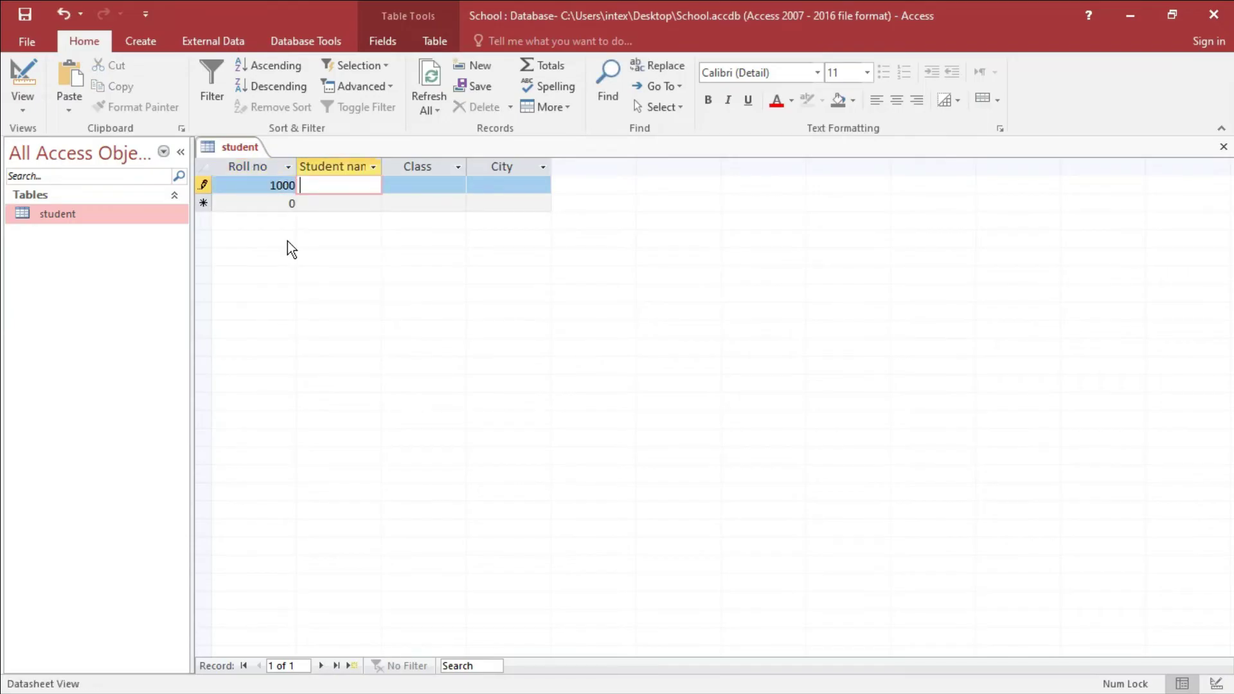
{"action": "type", "text": "Ajay"}
{"action": "key", "text": "Tab"}
{"action": "type", "text": "Dca"}
{"action": "key", "text": "Tab"}
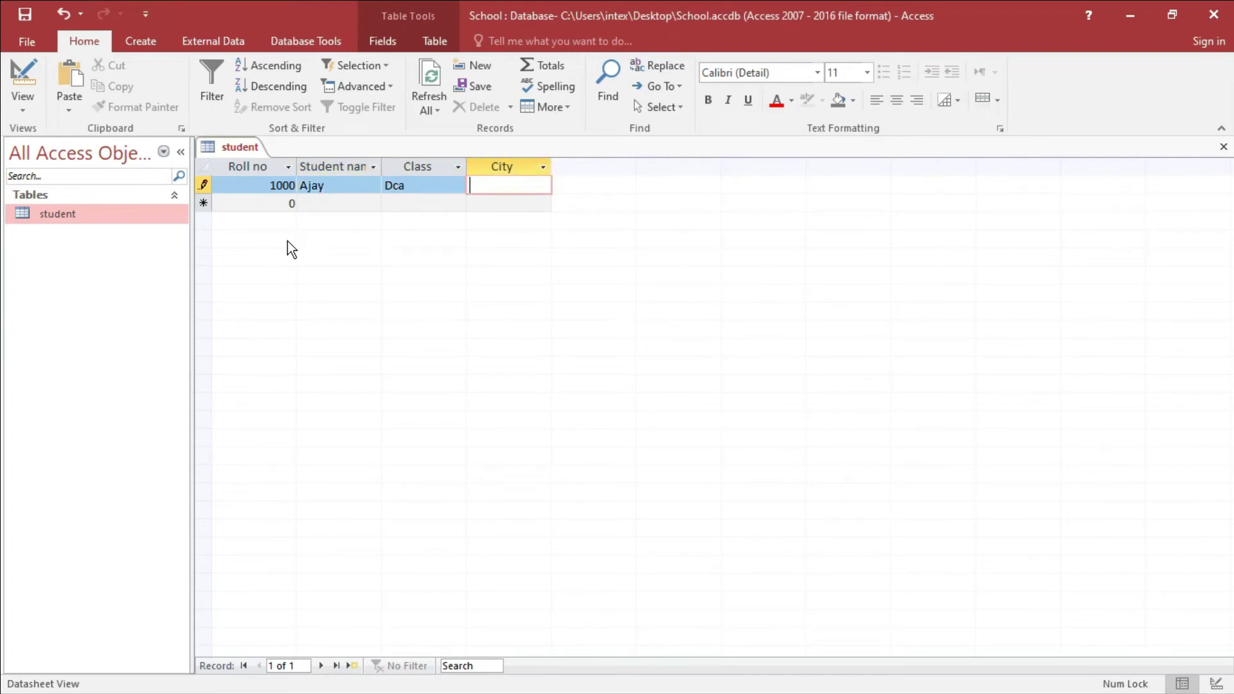
{"action": "type", "text": "Damoh"}
{"action": "key", "text": "Tab"}
Enter the second record with Roll no 1001, the student's name, class Pgdca and city Damoh.
{"action": "type", "text": "1001"}
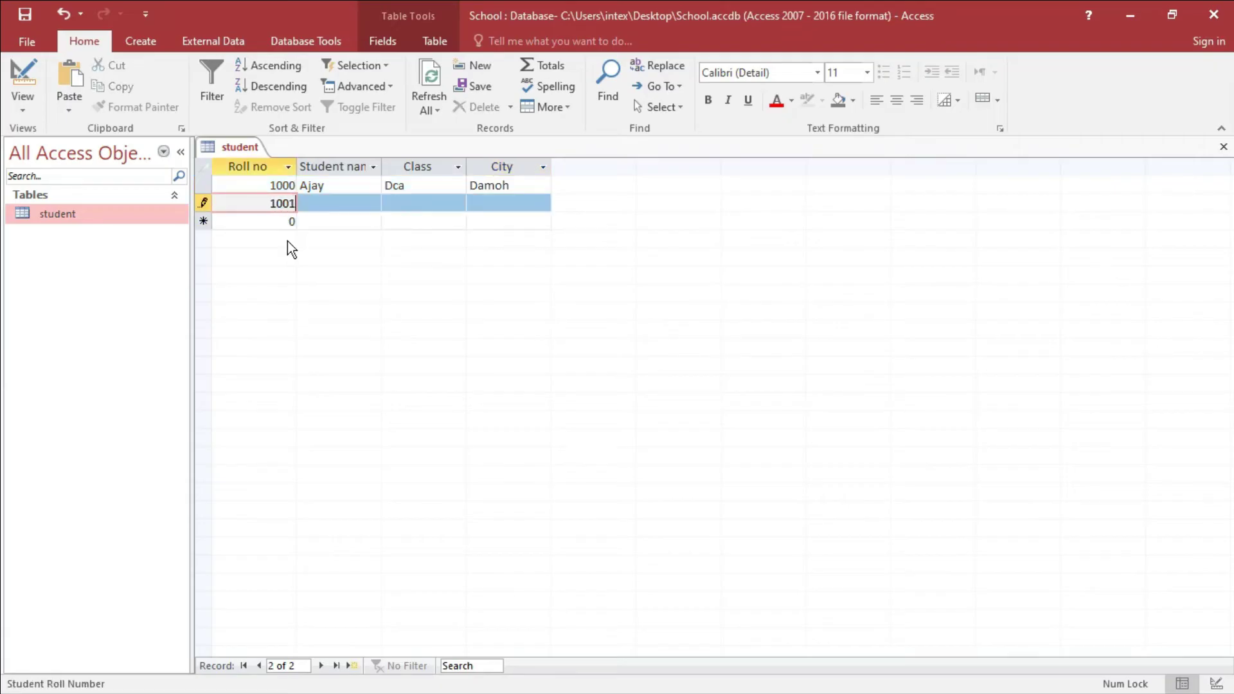
{"action": "key", "text": "Tab"}
{"action": "type", "text": "S"}
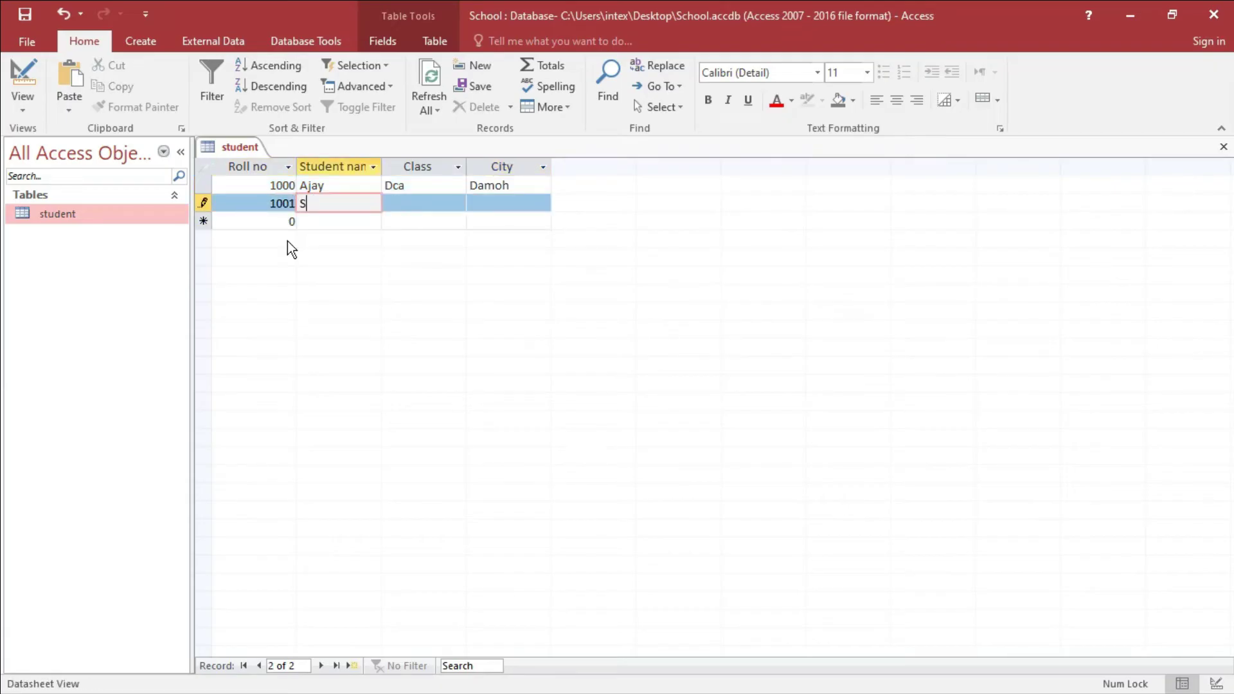
{"action": "type", "text": "onu"}
{"action": "key", "text": "Tab"}
{"action": "type", "text": "P"}
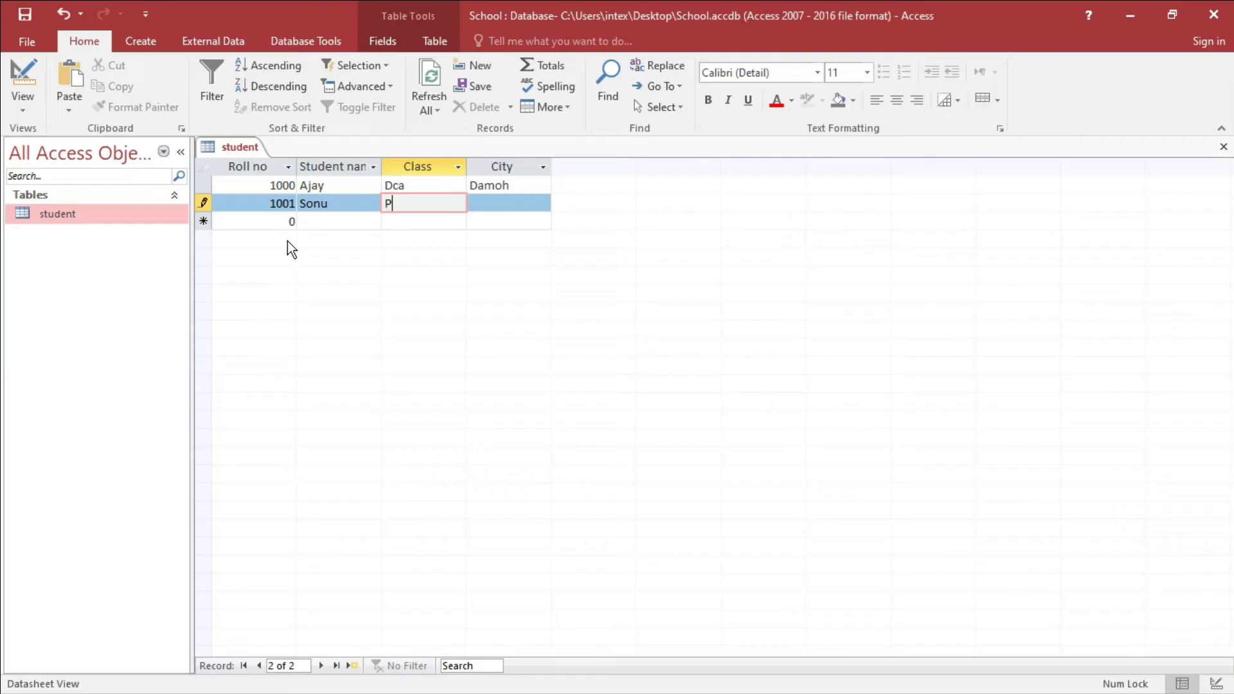
{"action": "type", "text": "gdca"}
{"action": "key", "text": "Tab"}
{"action": "type", "text": "Damoh"}
{"action": "key", "text": "Tab"}
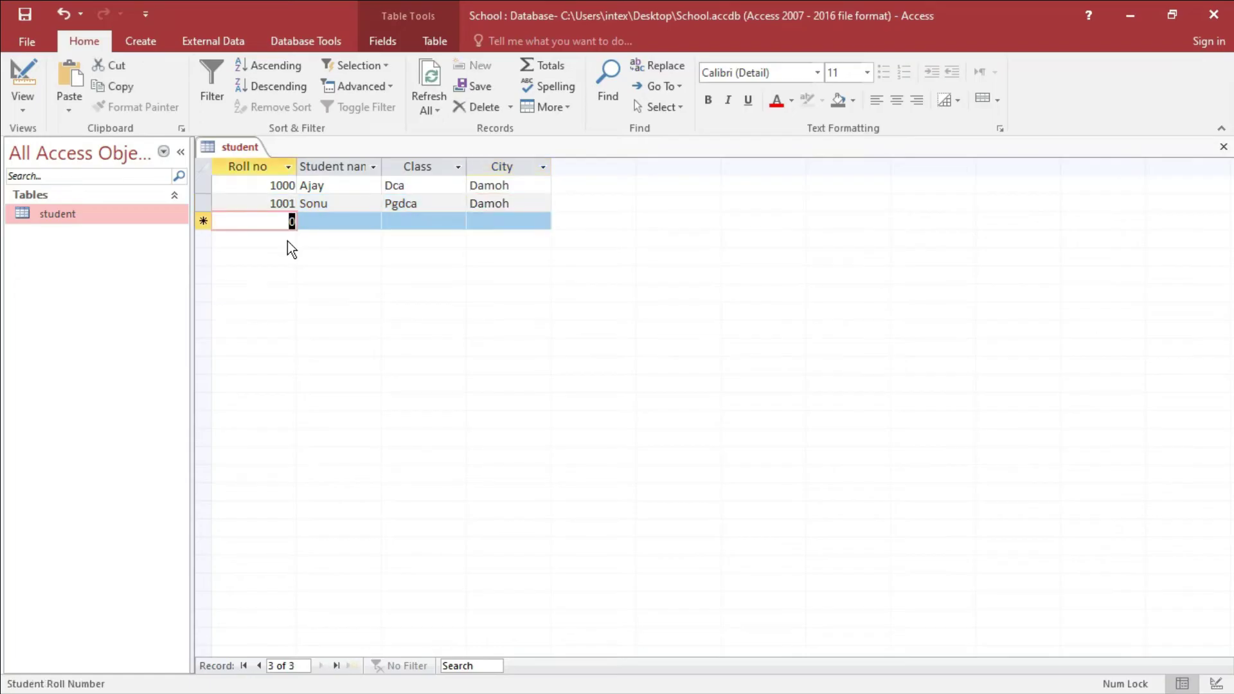
Enter the third record with Roll no 1002, the student's name, class Bca and city Sagar.
{"action": "type", "text": "1002"}
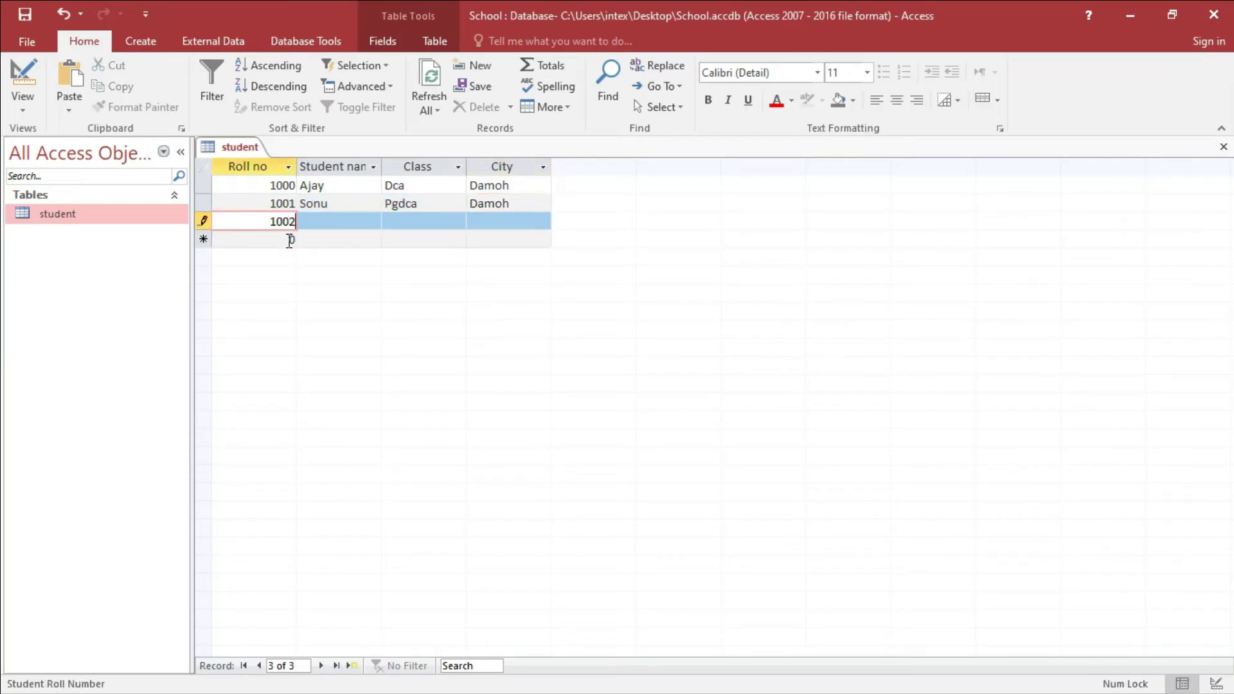
{"action": "key", "text": "Tab"}
{"action": "type", "text": "Dev"}
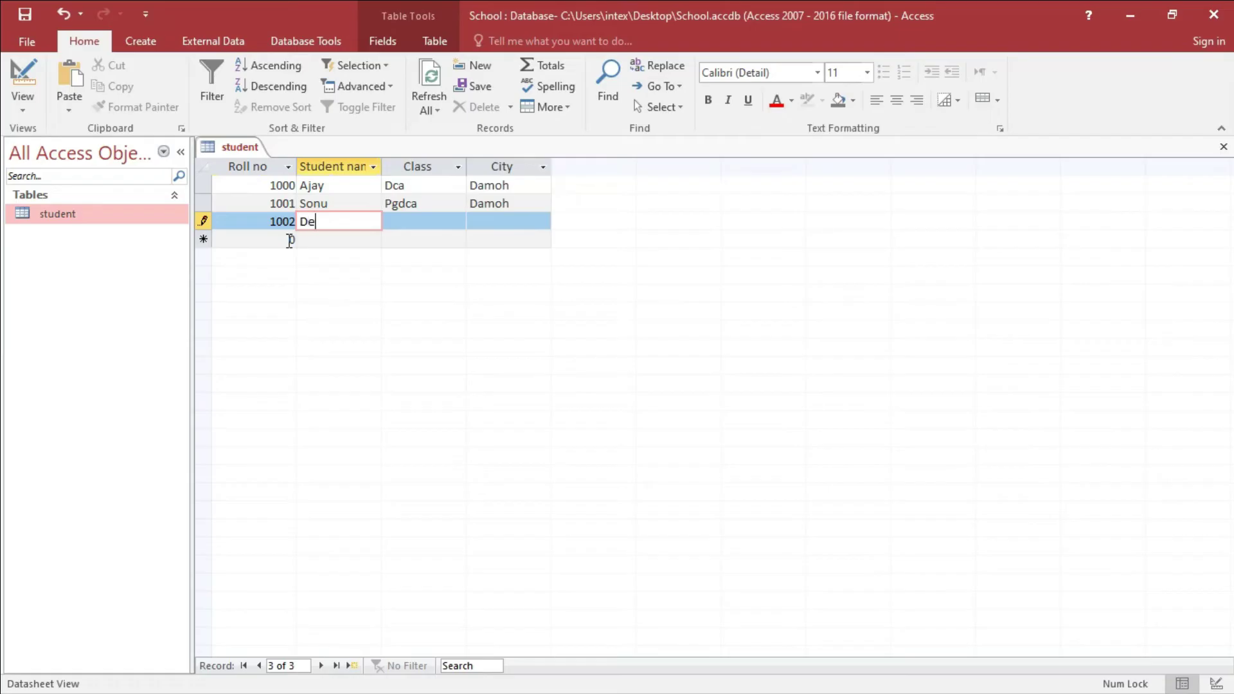
{"action": "key", "text": "Tab"}
{"action": "type", "text": "Bca"}
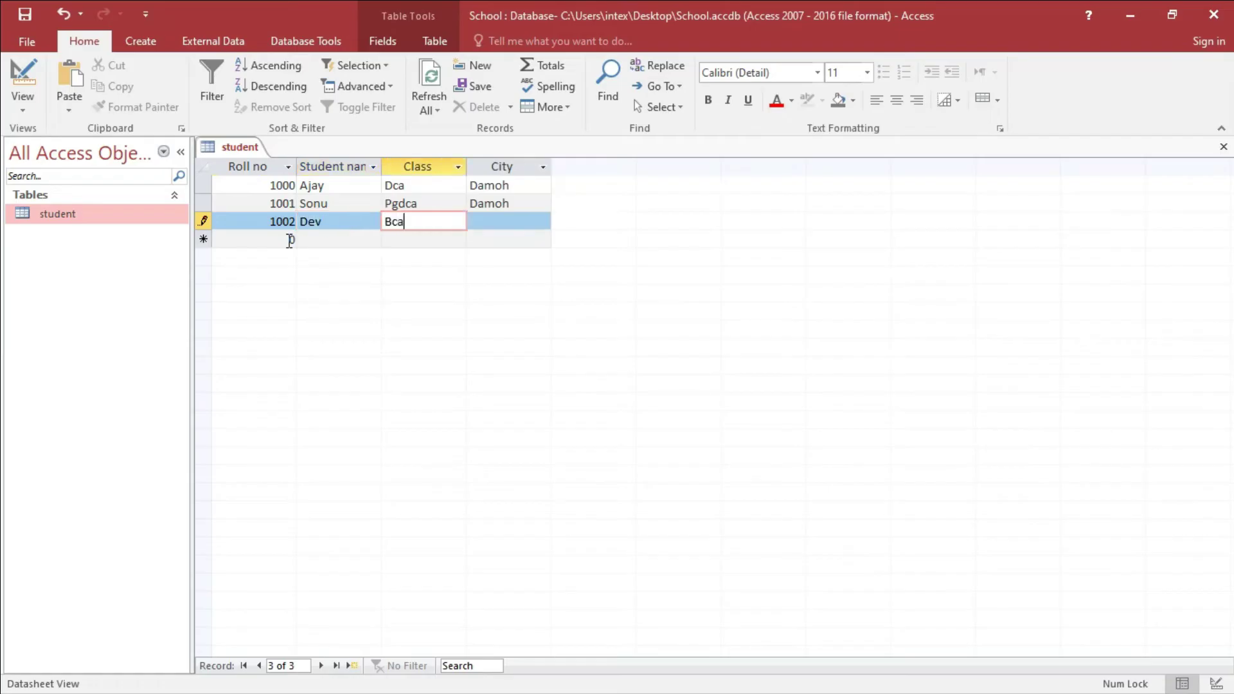
{"action": "key", "text": "Tab"}
{"action": "type", "text": "Sagar"}
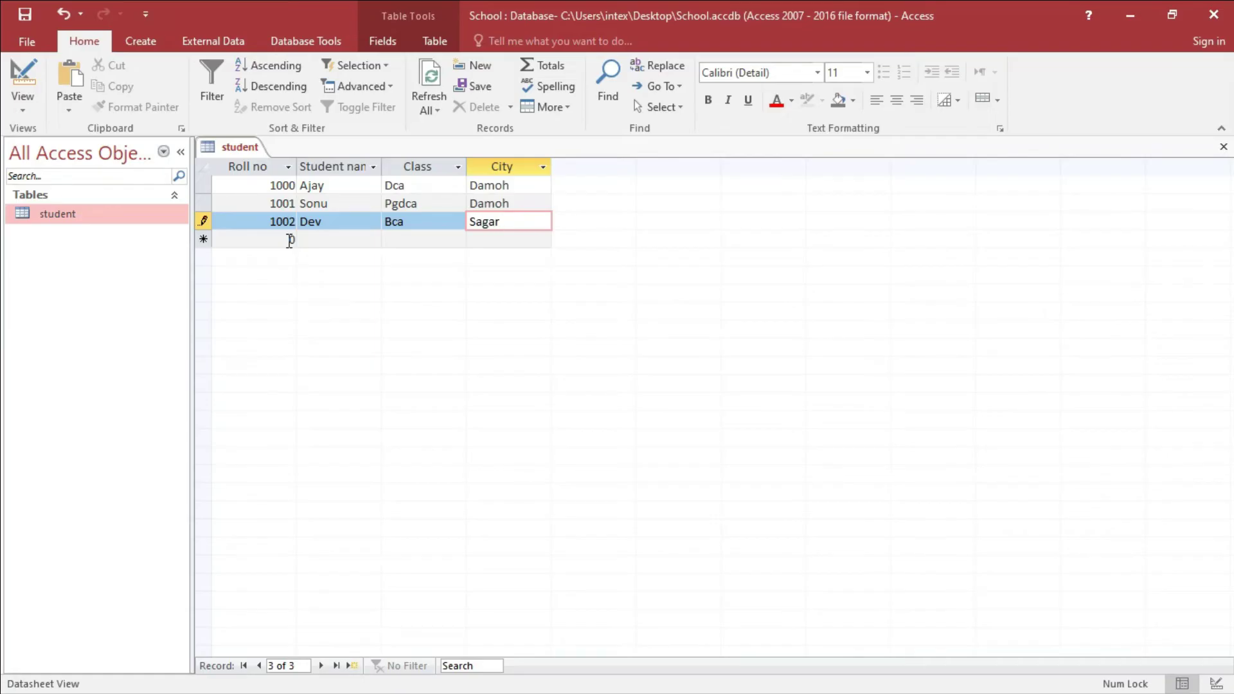
{"action": "key", "text": "Tab"}
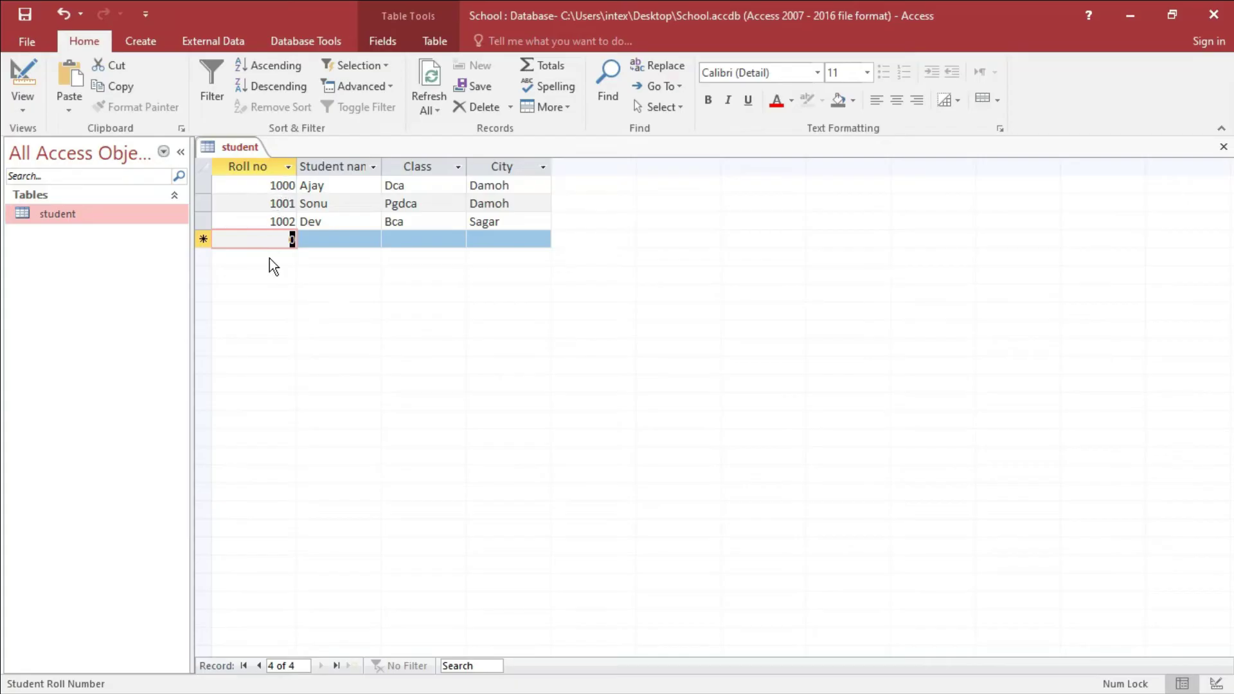
Try to enter a student's name as the Roll no of the fourth record and look through the error options.
{"action": "type", "text": "Sur"}
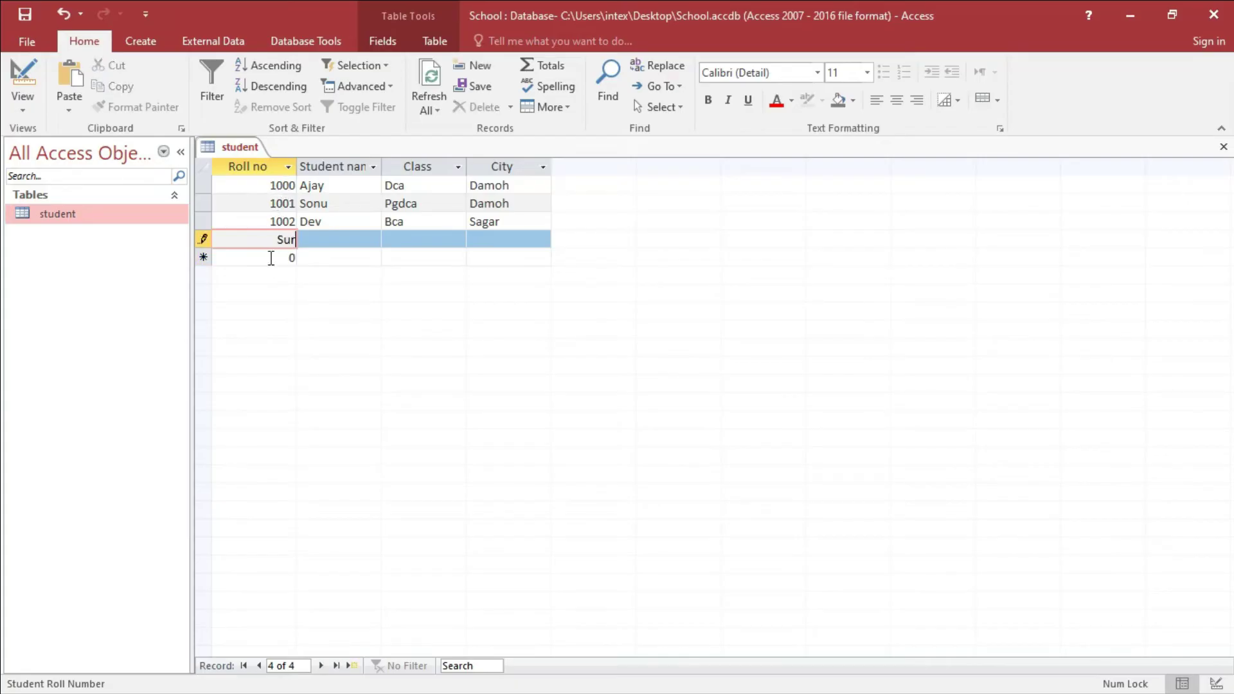
{"action": "type", "text": "esh"}
{"action": "key", "text": "Tab"}
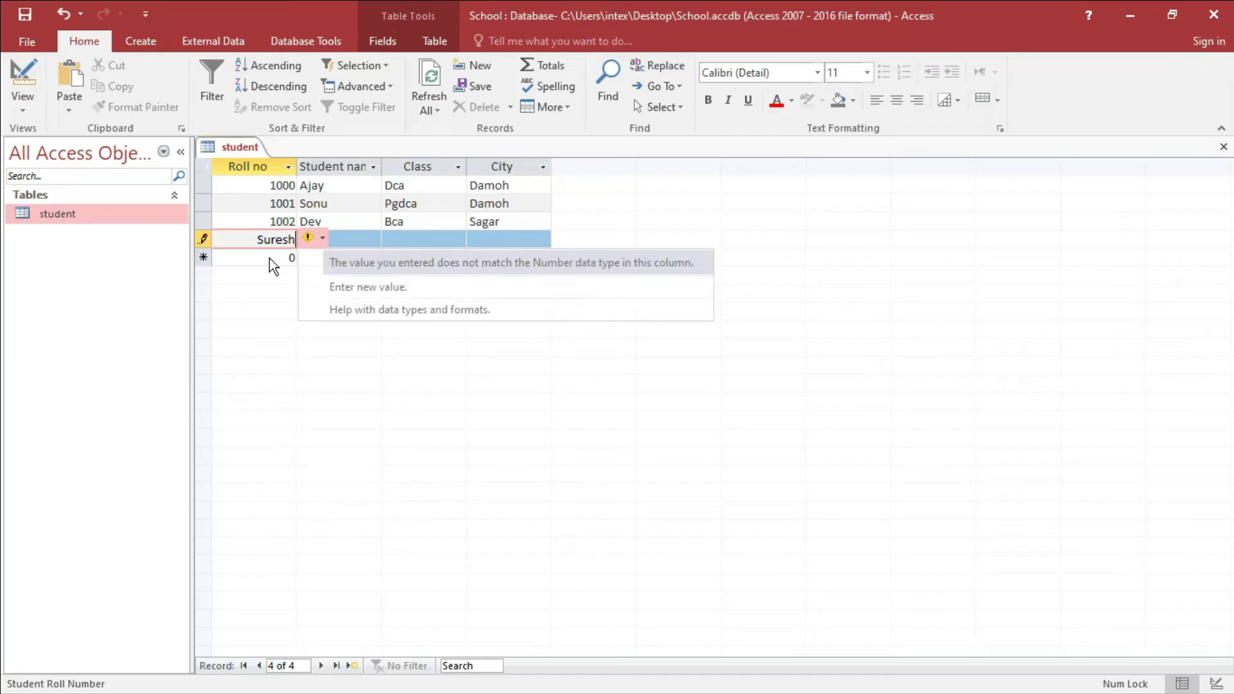
{"action": "key", "text": "Down"}
{"action": "key", "text": "Down"}
{"action": "key", "text": "Up"}
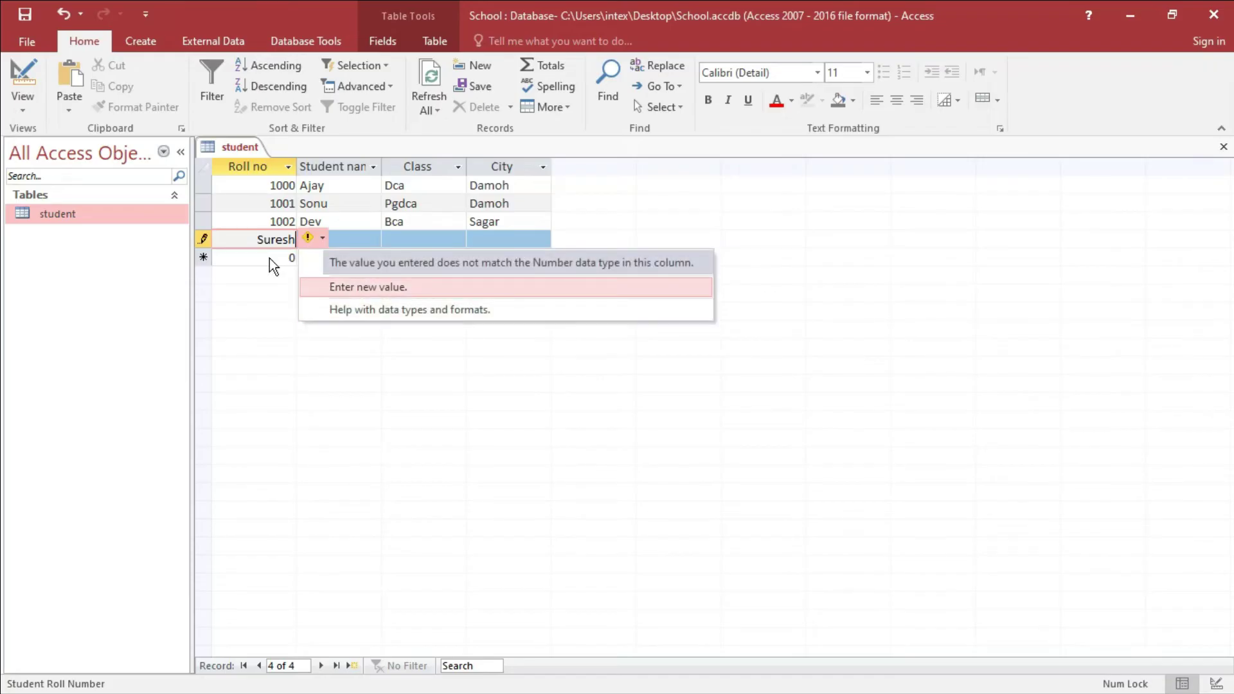
{"action": "key", "text": "Down"}
{"action": "key", "text": "Up"}
{"action": "key", "text": "Down"}
{"action": "key", "text": "Up"}
{"action": "key", "text": "Down"}
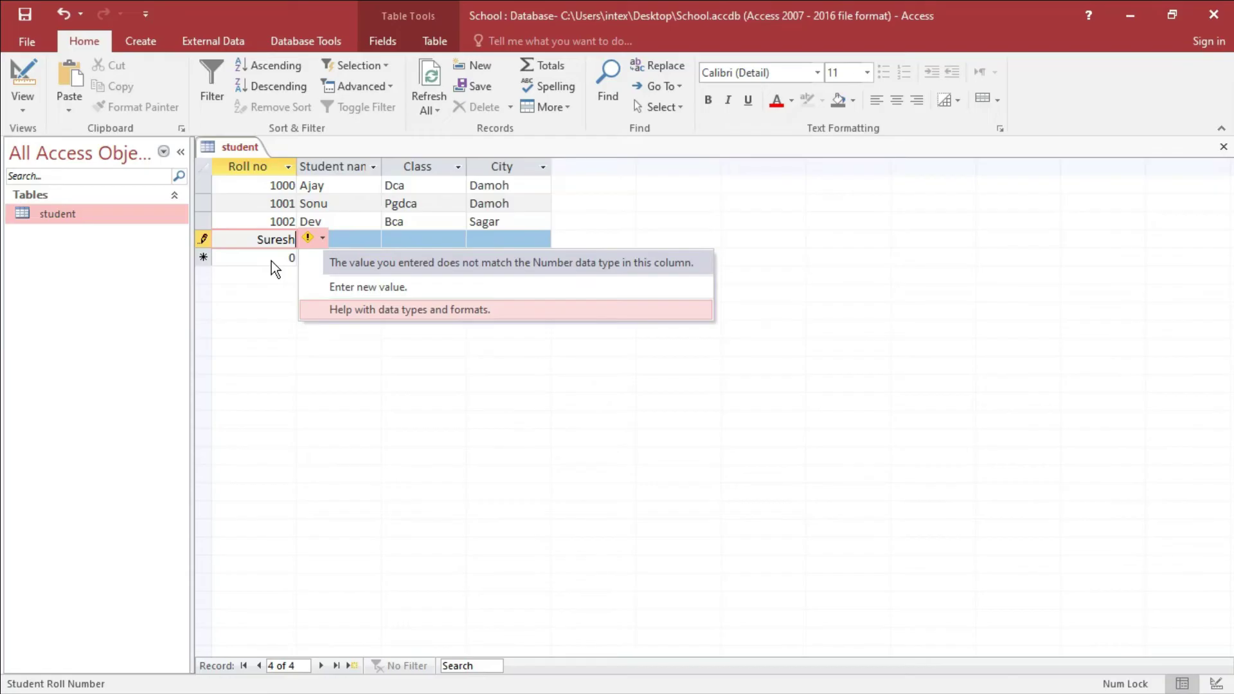
{"action": "key", "text": "Up"}
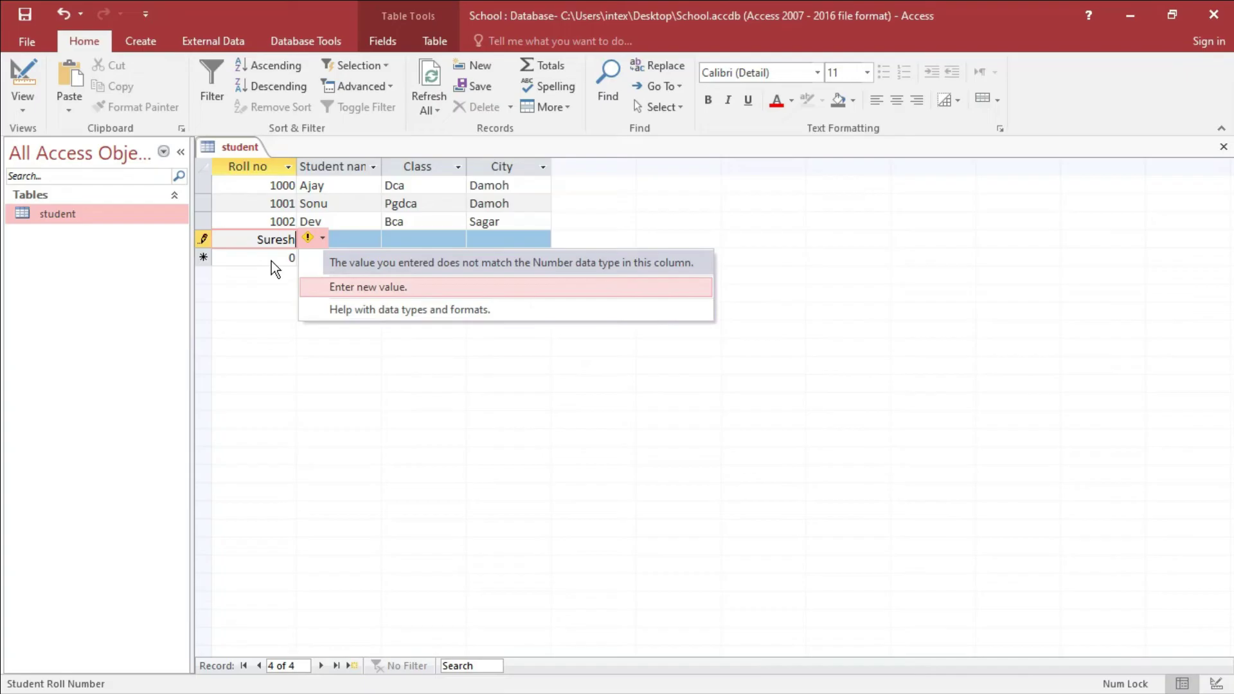
Choose to enter a new value and clear the text from the fourth record's Roll no field.
{"action": "key", "text": "Return"}
{"action": "key", "text": "BackSpace"}
{"action": "key", "text": "BackSpace"}
{"action": "key", "text": "BackSpace"}
{"action": "key", "text": "BackSpace"}
{"action": "key", "text": "BackSpace"}
{"action": "key", "text": "BackSpace"}
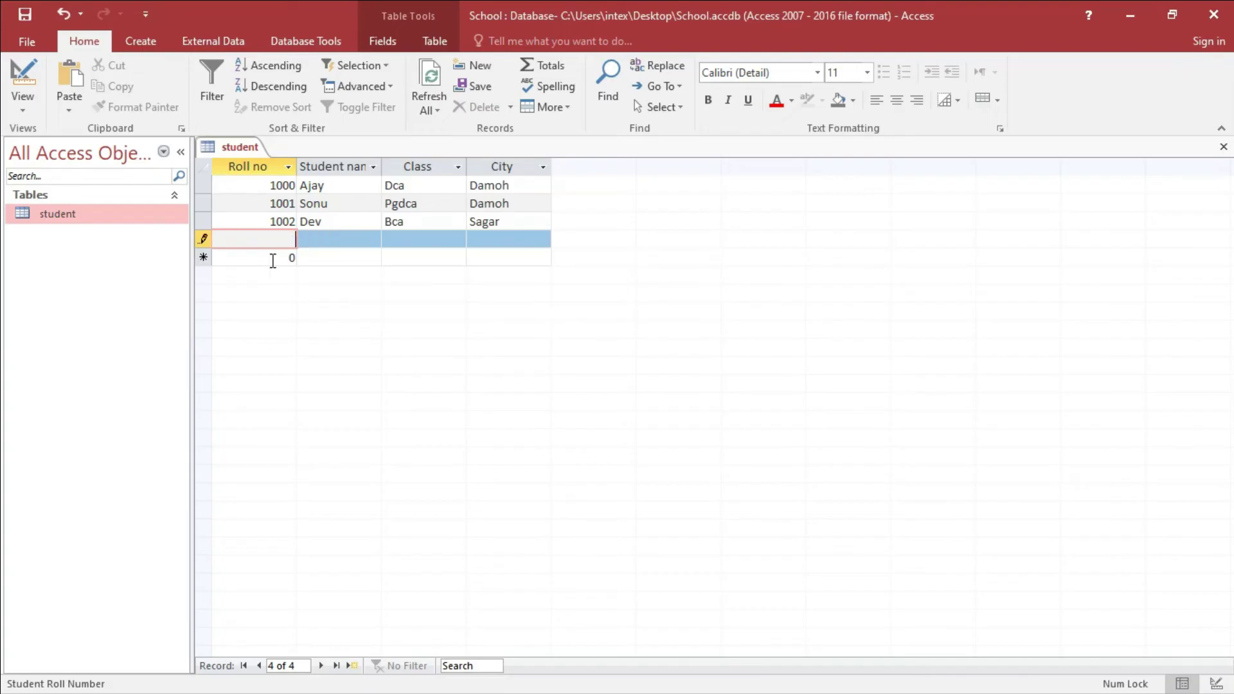
Enter the fourth record with Roll no 1003, the student's name, class Tally and city Bhopal.
{"action": "type", "text": "1003"}
{"action": "key", "text": "Tab"}
{"action": "type", "text": "Dinesh"}
{"action": "key", "text": "Tab"}
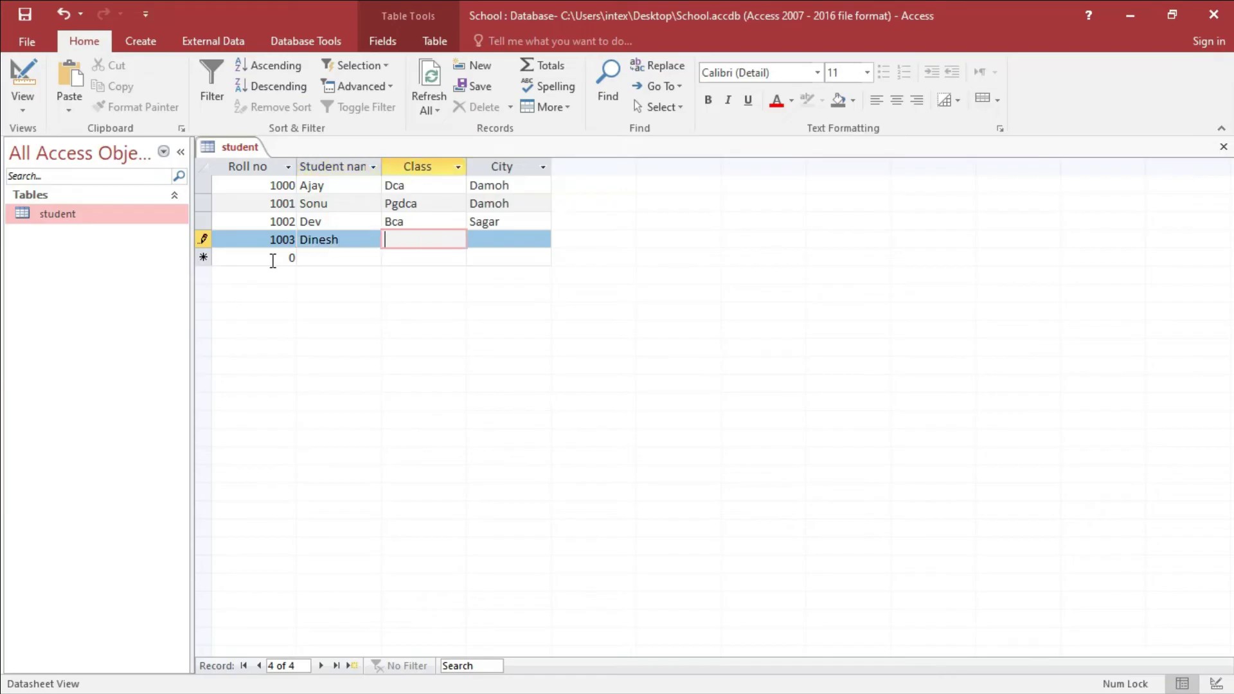
{"action": "type", "text": "Tally"}
{"action": "key", "text": "Tab"}
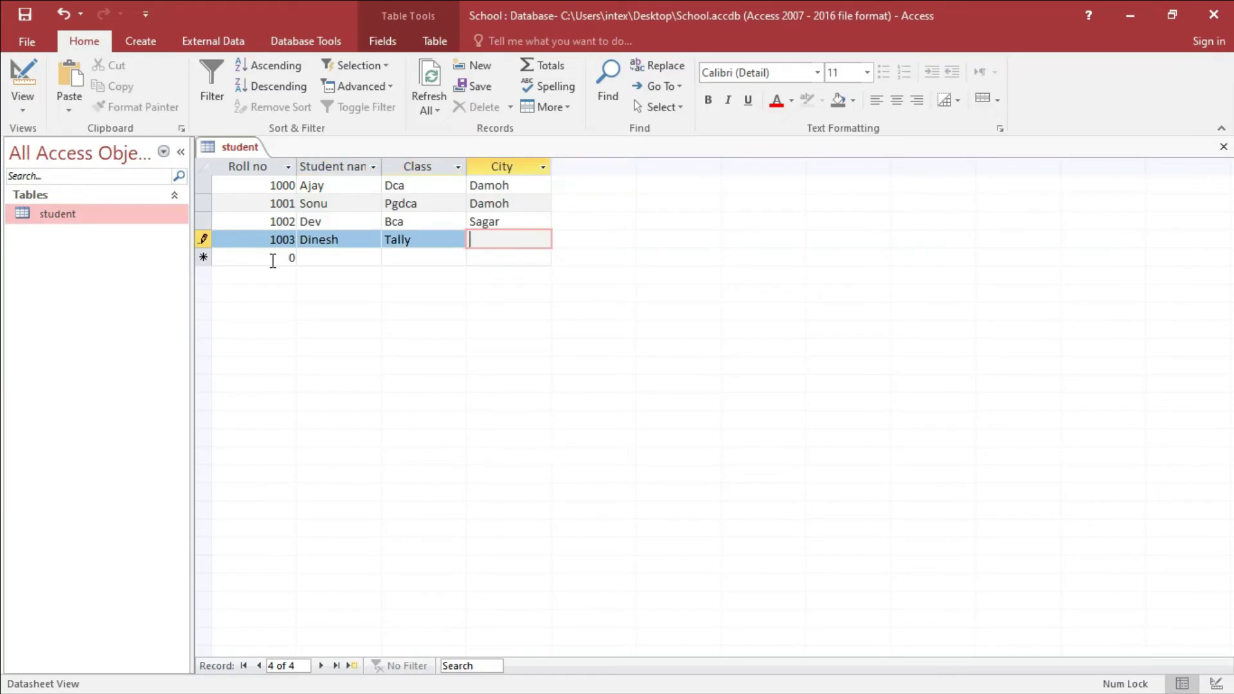
{"action": "type", "text": "Bhopal"}
{"action": "key", "text": "Tab"}
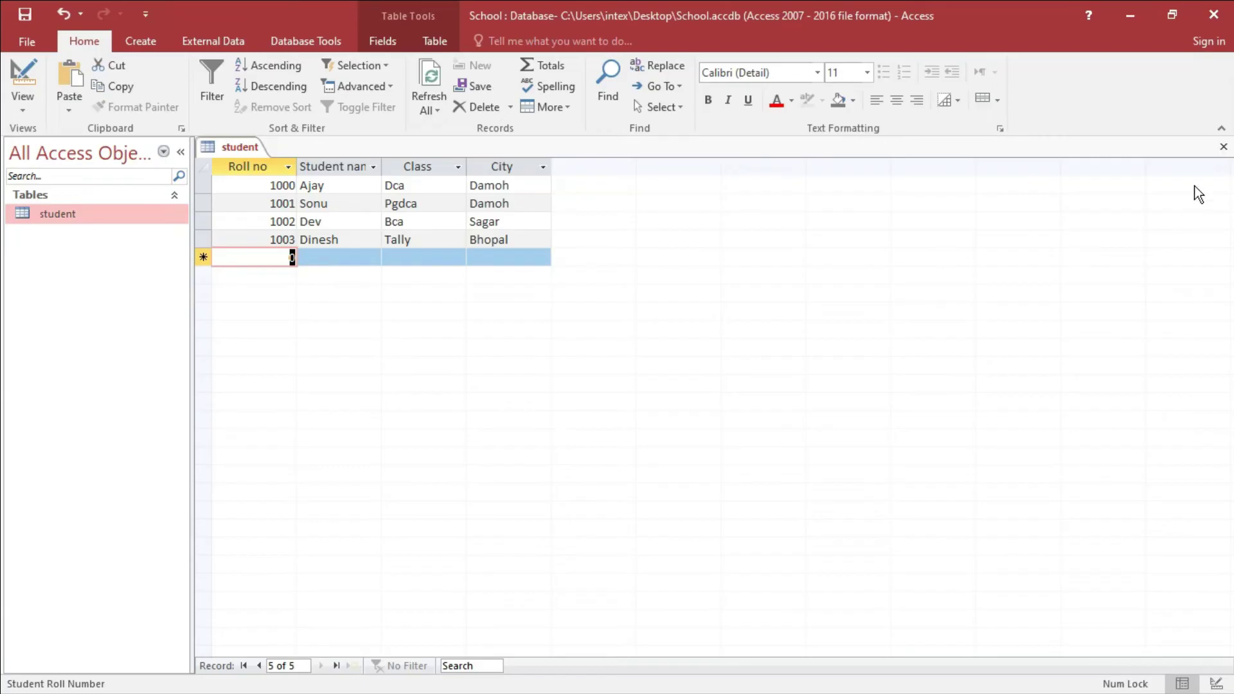
Close the student table and create a new blank table in Datasheet view.
{"action": "left_click", "coordinate": [1224, 149]}
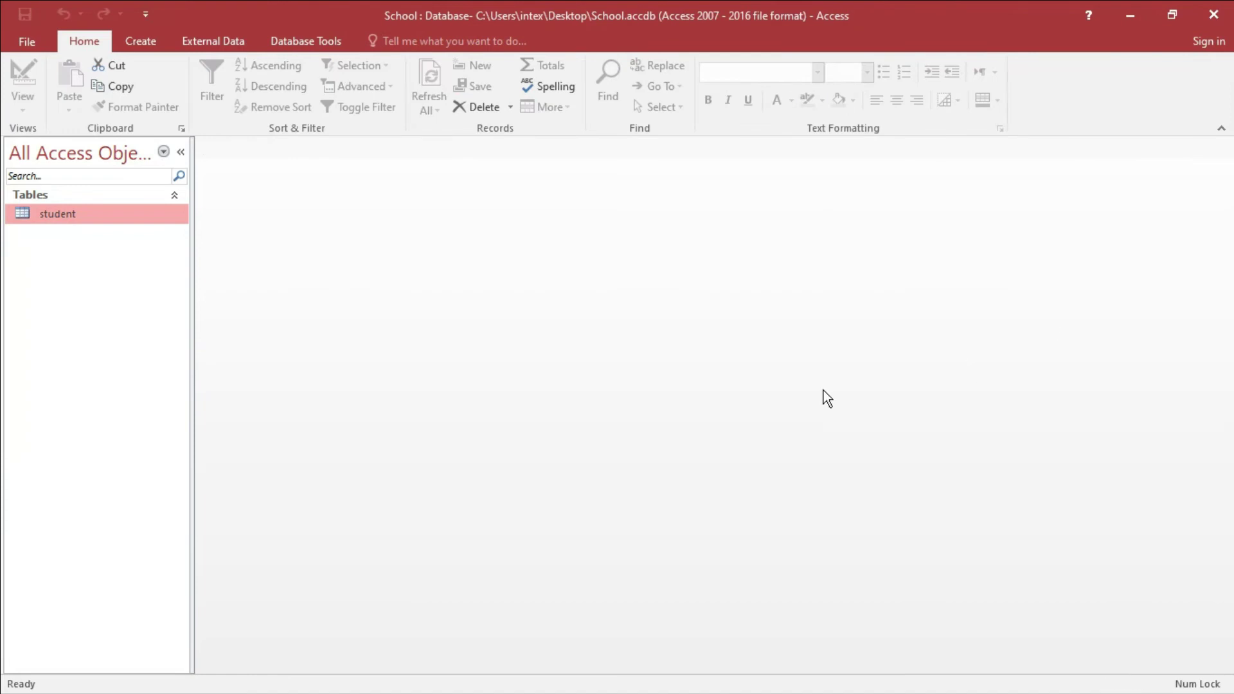
{"action": "left_click", "coordinate": [141, 43]}
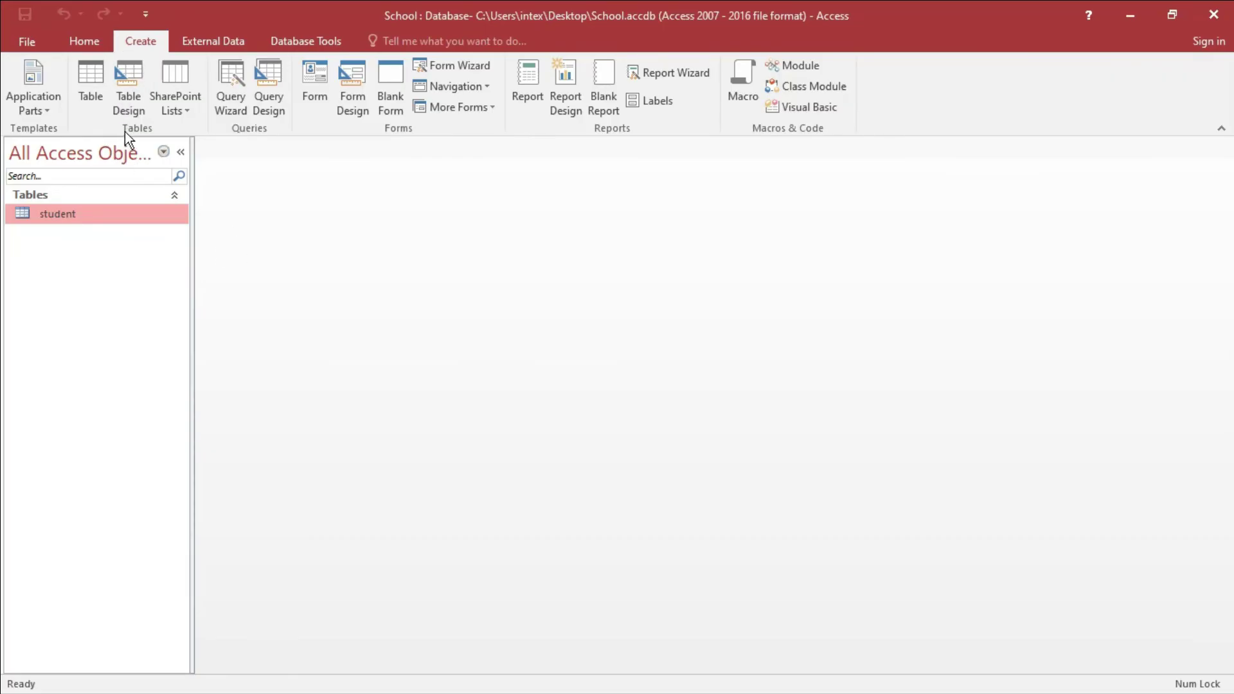
{"action": "left_click", "coordinate": [95, 91]}
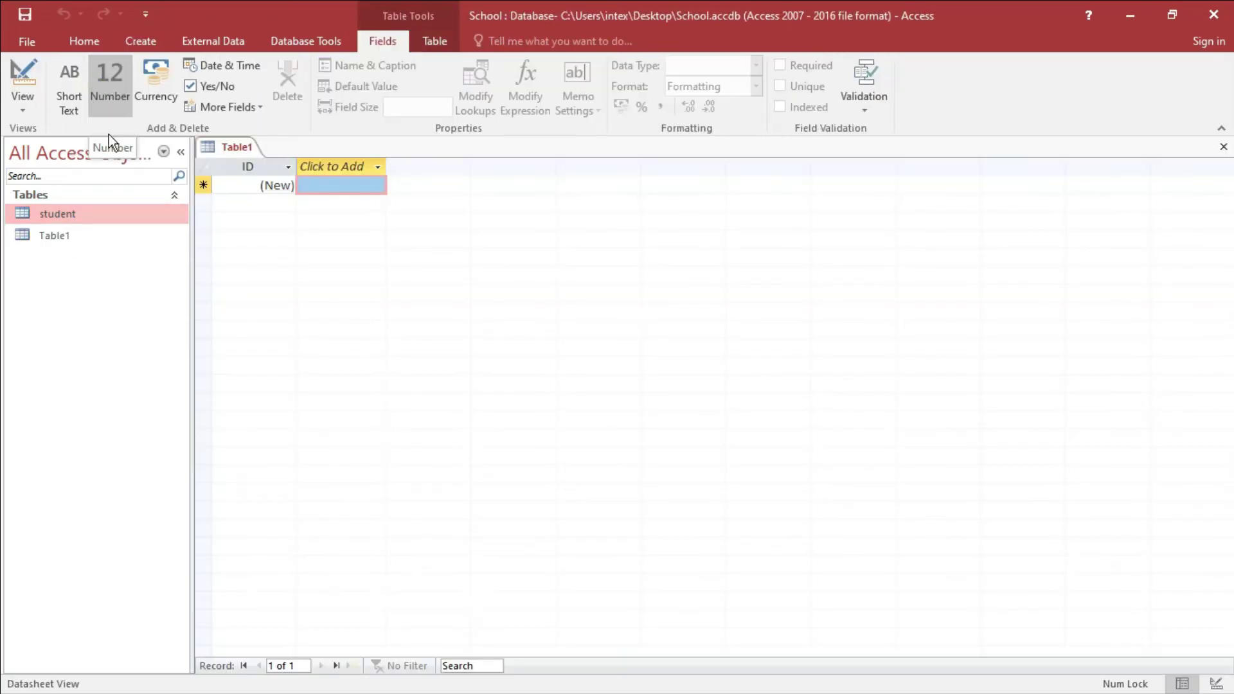
Add a Number field named Rno after the ID column of the new table.
{"action": "left_click", "coordinate": [252, 167]}
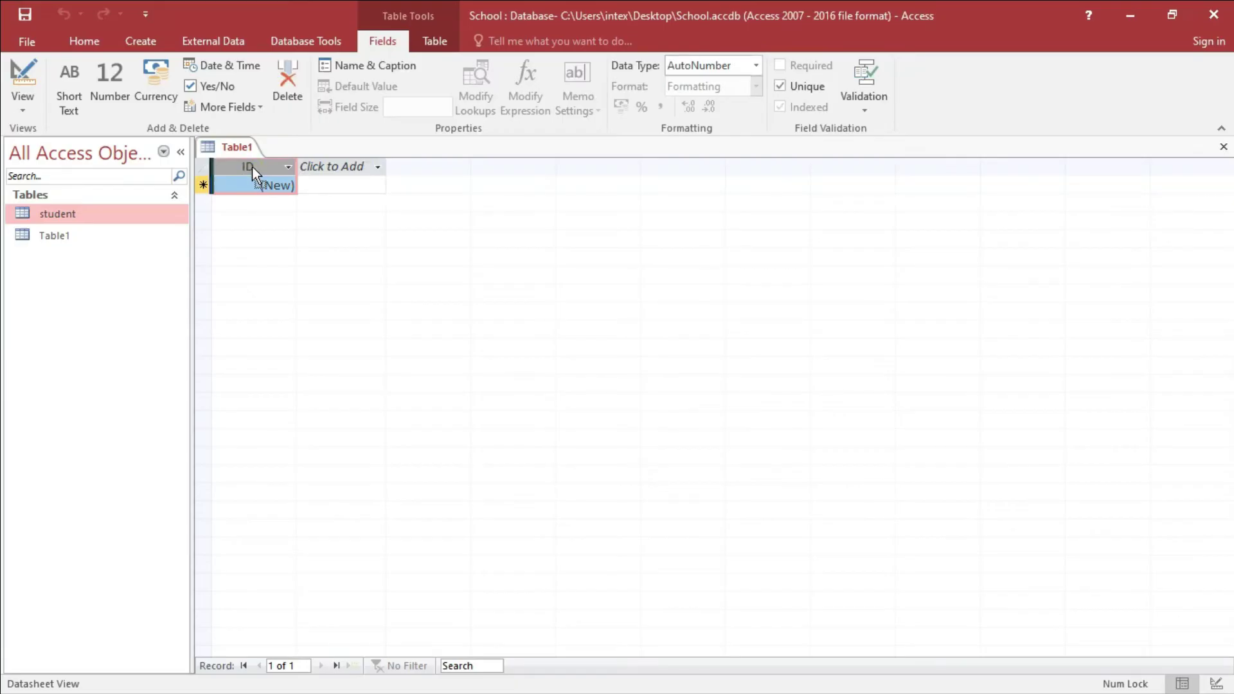
{"action": "left_click", "coordinate": [353, 297]}
{"action": "left_click", "coordinate": [379, 167]}
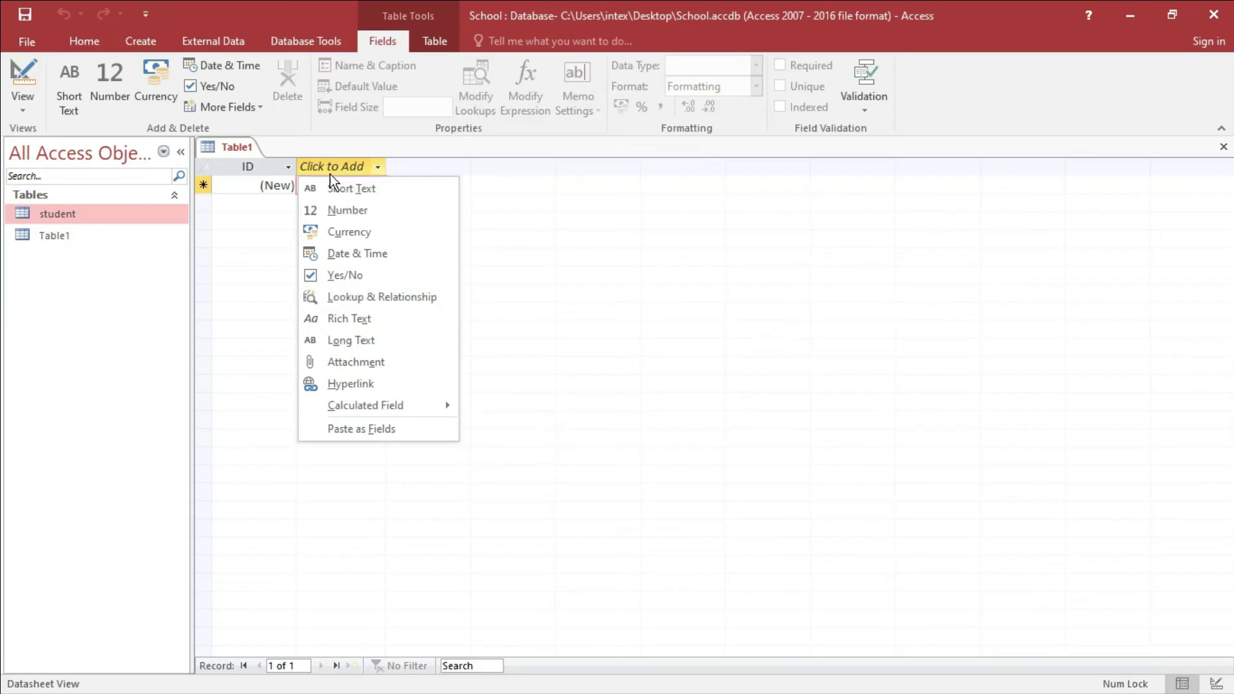
{"action": "left_click", "coordinate": [356, 211]}
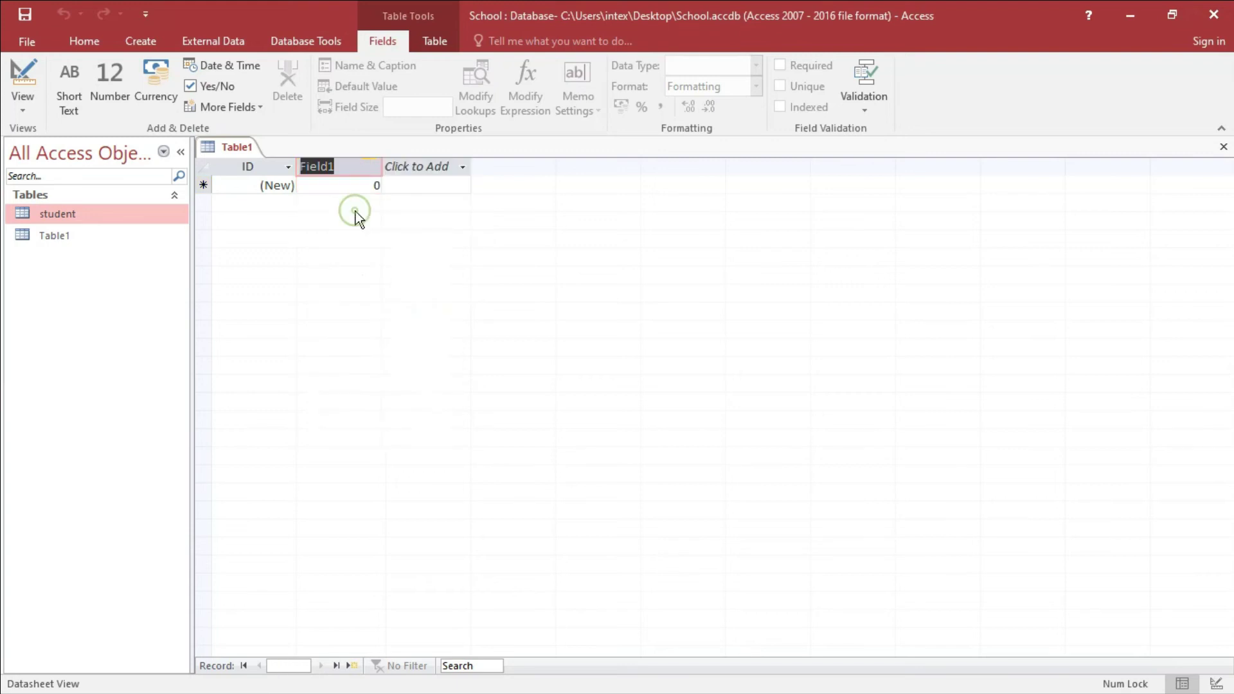
{"action": "type", "text": "Rno"}
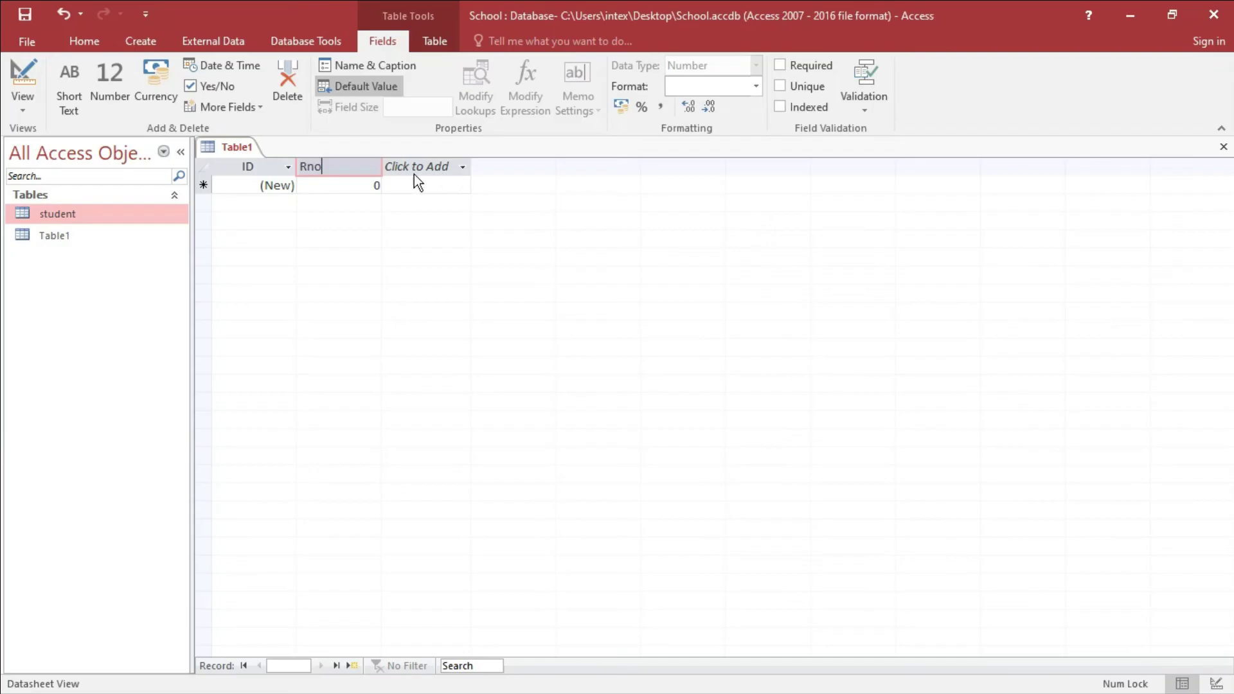
Add two Short Text fields named S Name and Class after the Rno field.
{"action": "left_click", "coordinate": [461, 167]}
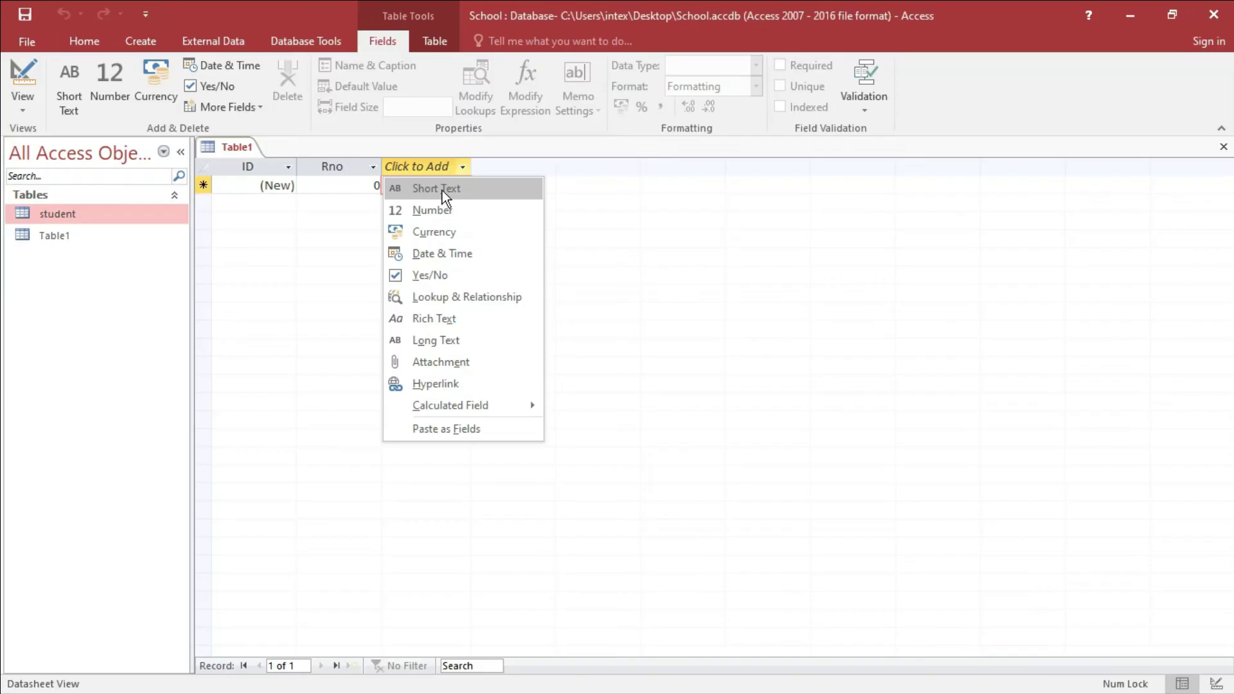
{"action": "left_click", "coordinate": [437, 188]}
{"action": "type", "text": "S Name"}
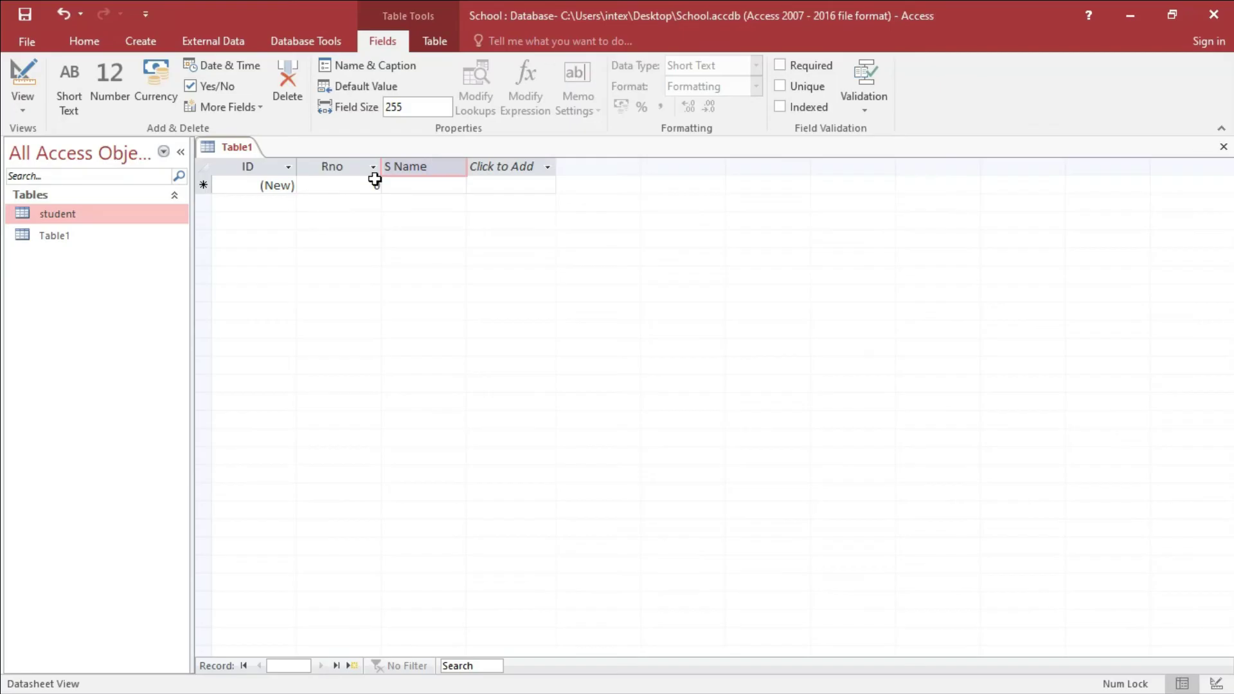
{"action": "left_click", "coordinate": [548, 168]}
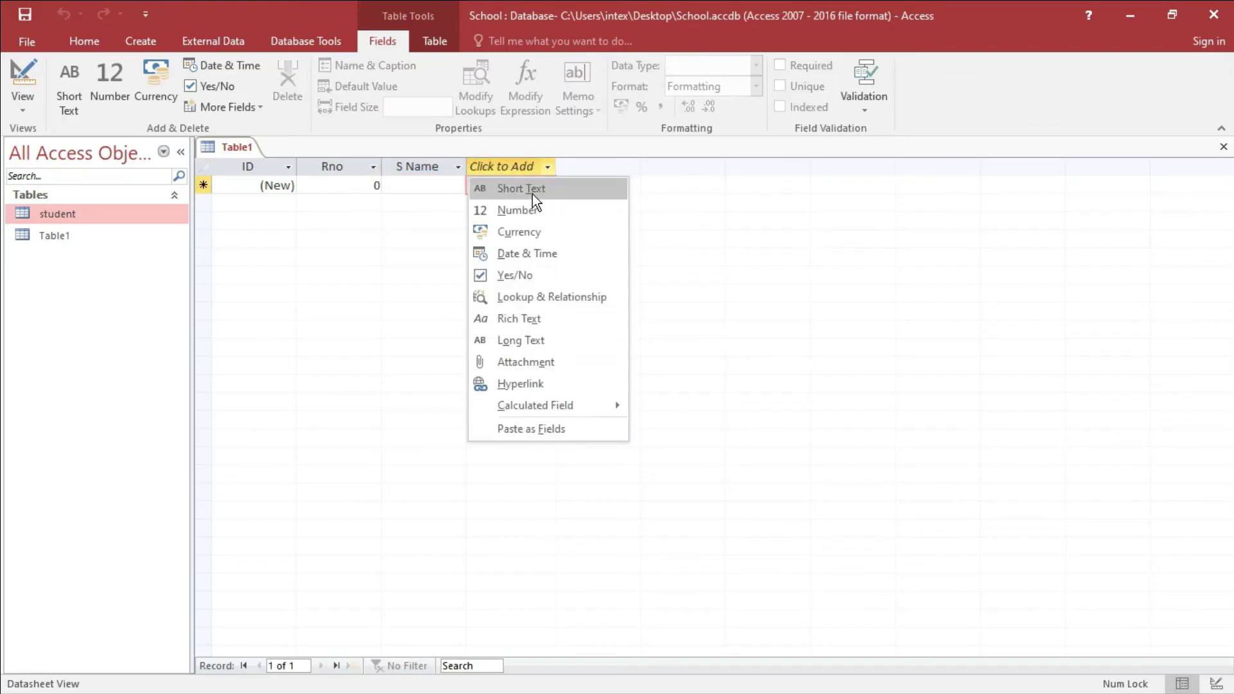
{"action": "left_click", "coordinate": [532, 194]}
{"action": "type", "text": "Class"}
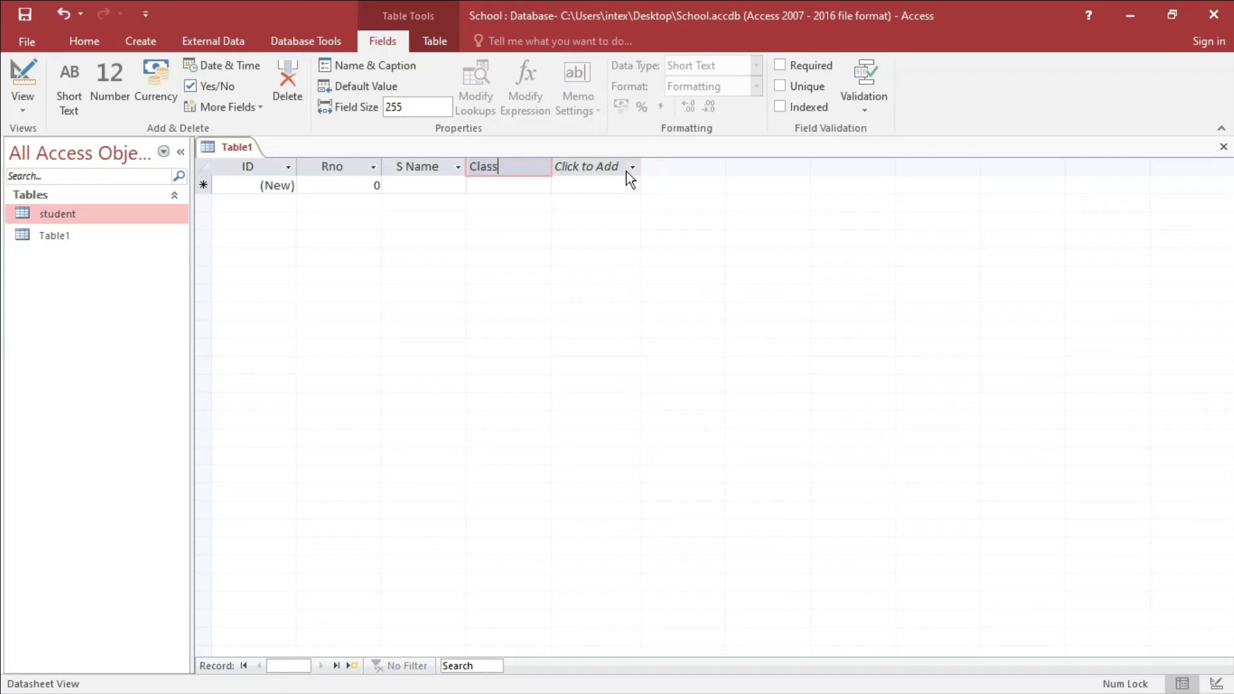
Add a Short Text field named City after Class and end adding fields.
{"action": "left_click", "coordinate": [632, 168]}
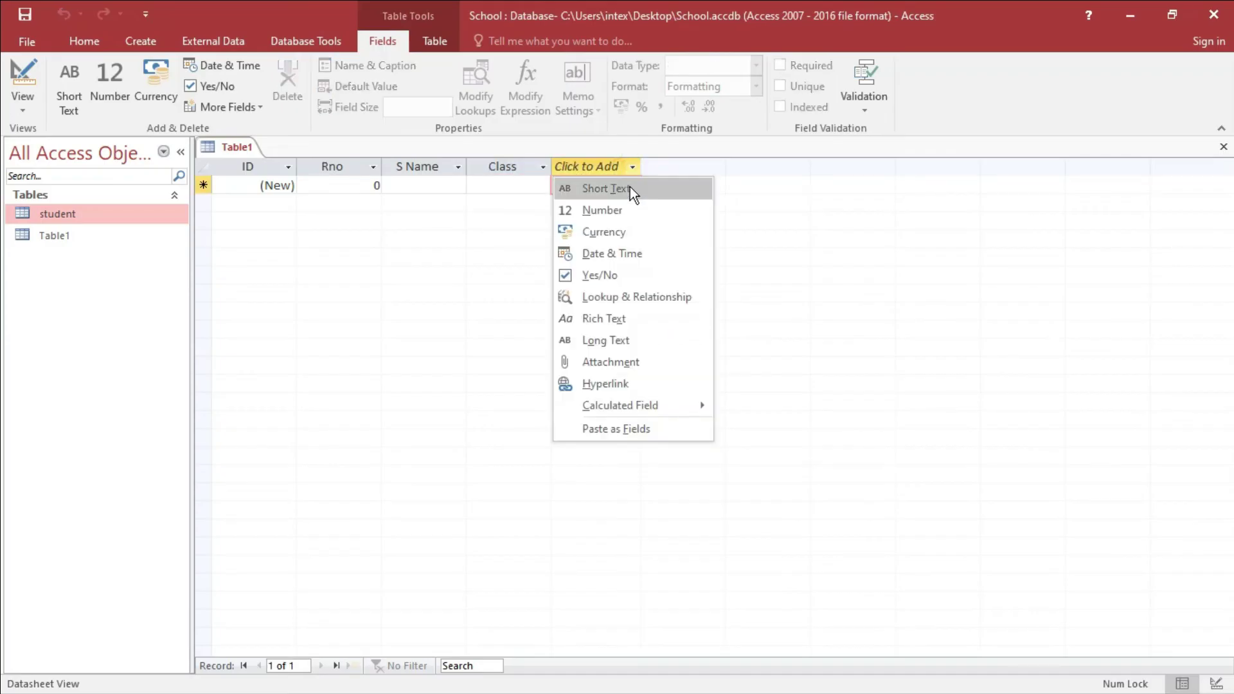
{"action": "left_click", "coordinate": [603, 190]}
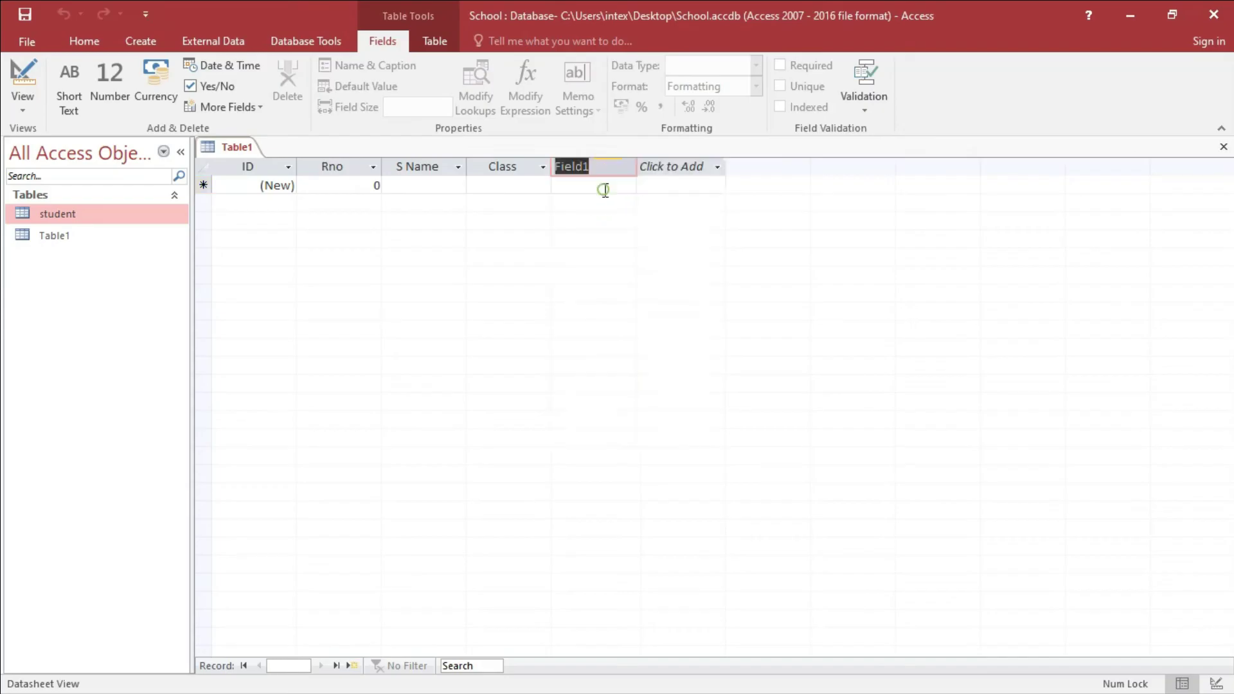
{"action": "type", "text": "City"}
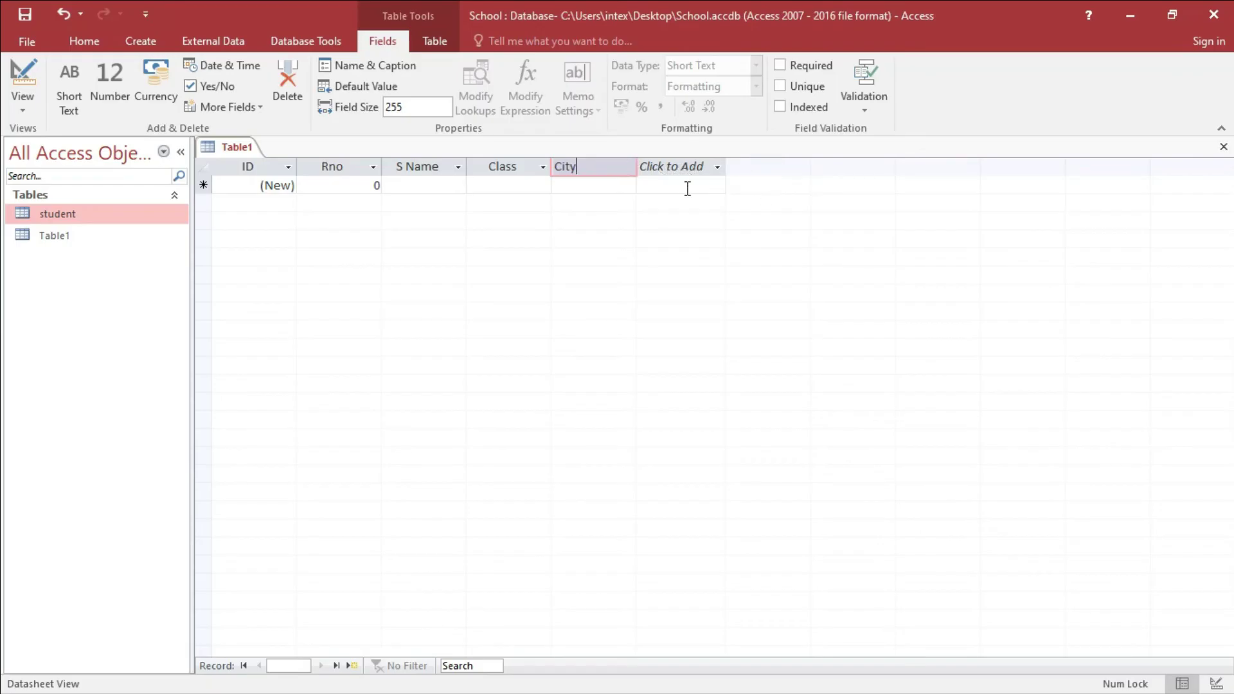
{"action": "key", "text": "Return"}
{"action": "key", "text": "Escape"}
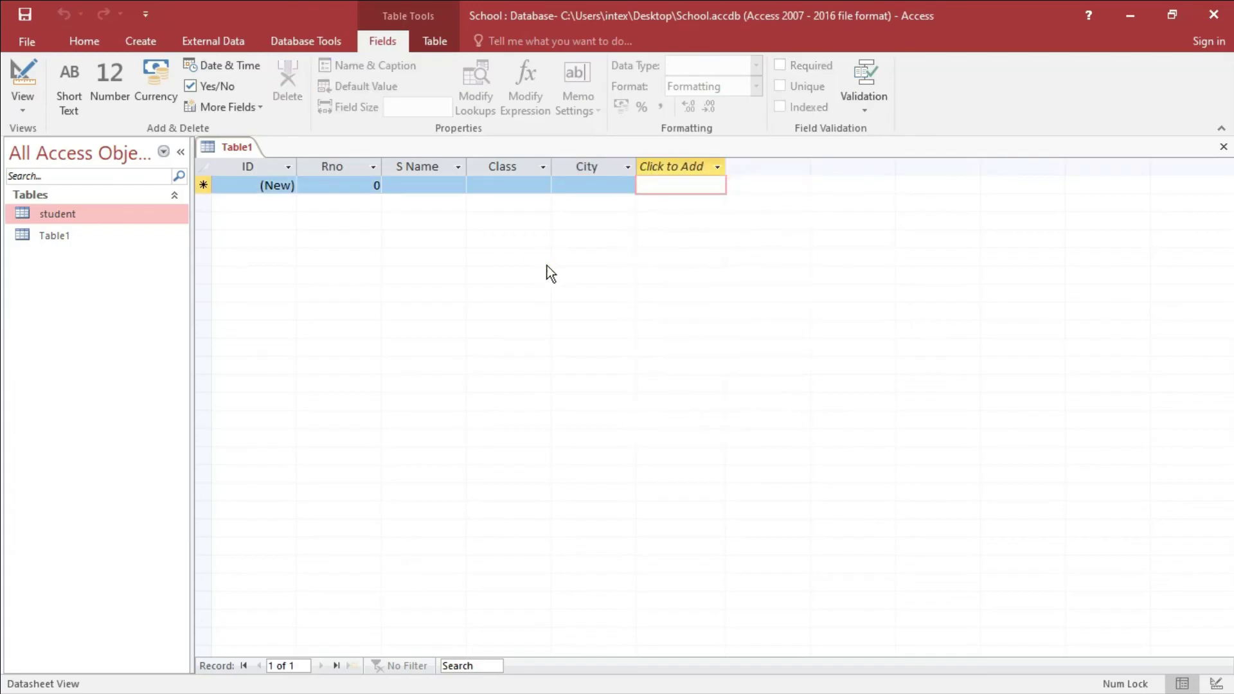
Start the first record with Rno 100 and the student's name.
{"action": "left_click", "coordinate": [353, 185]}
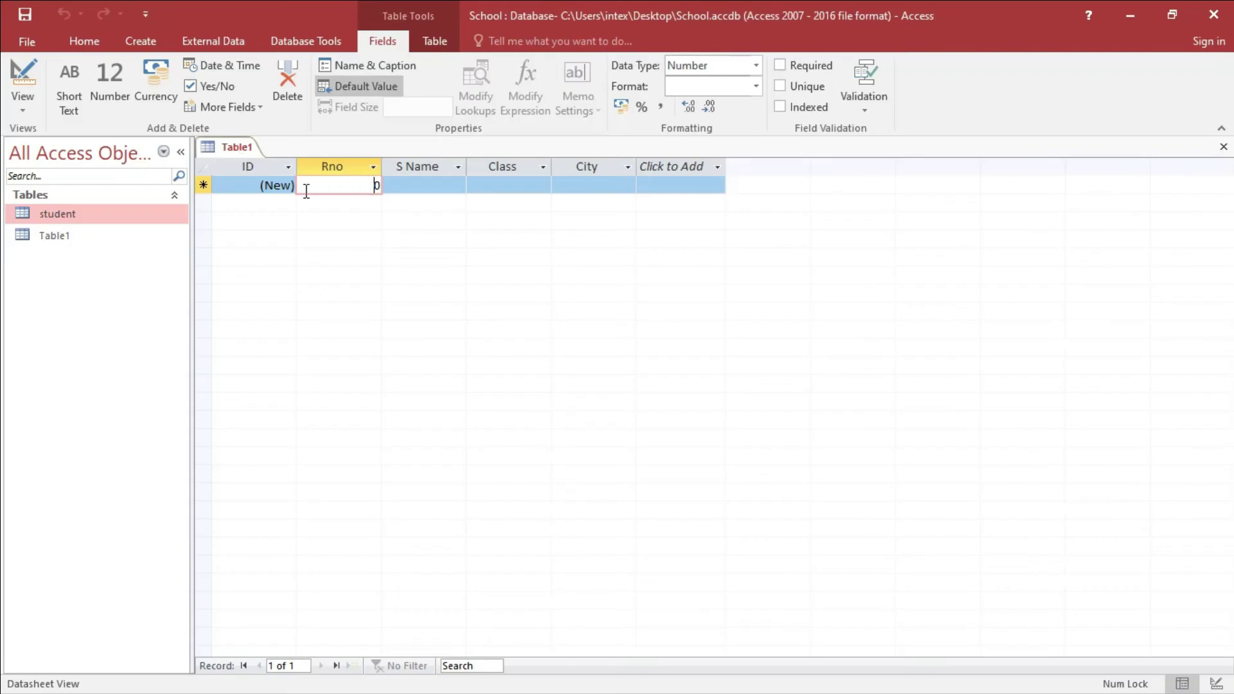
{"action": "left_click", "coordinate": [258, 164]}
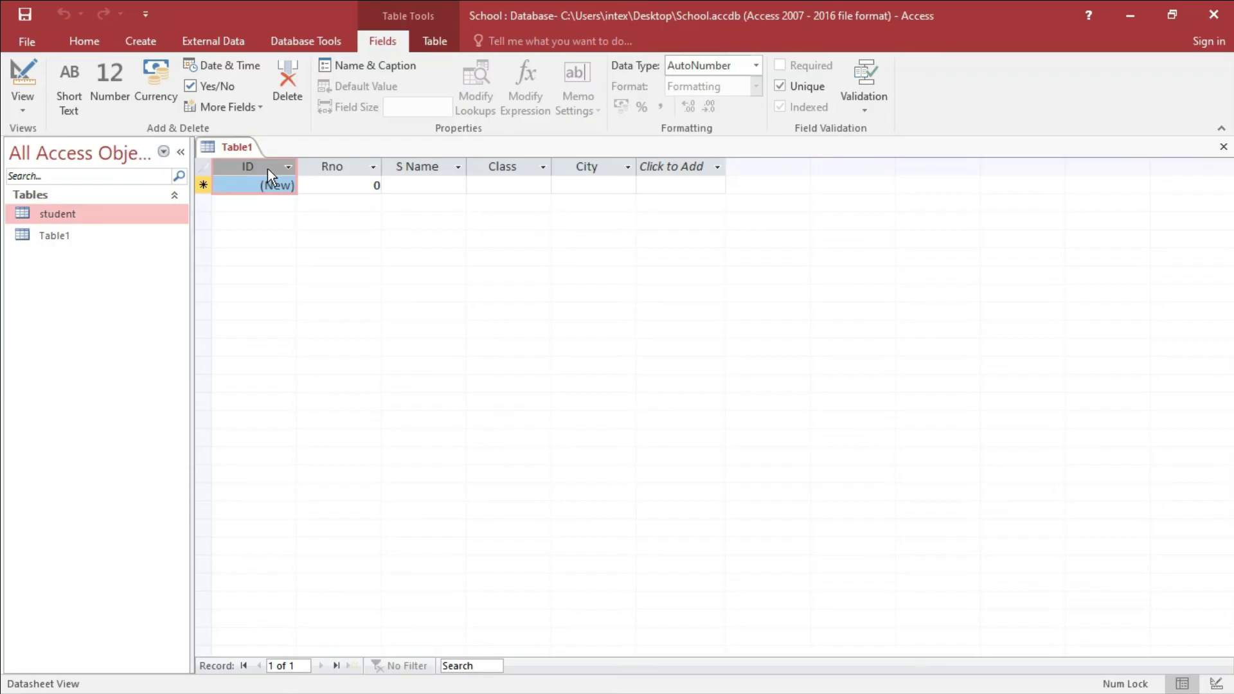
{"action": "left_click", "coordinate": [340, 184]}
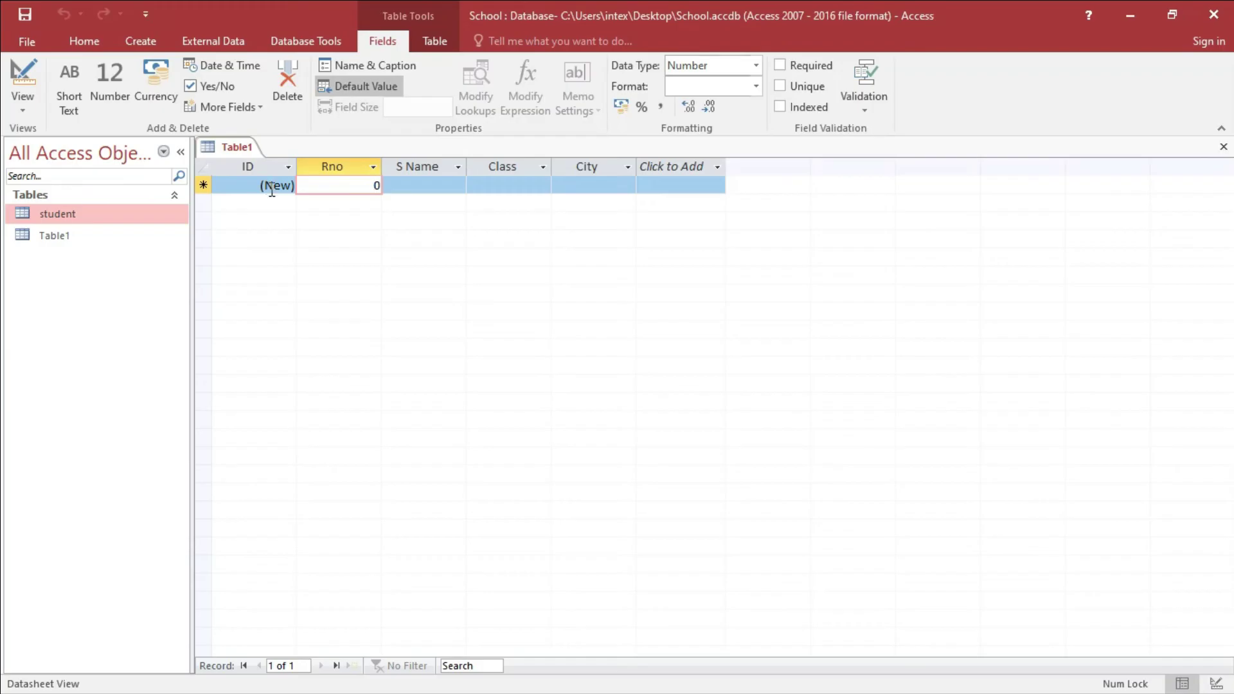
{"action": "key", "text": "BackSpace"}
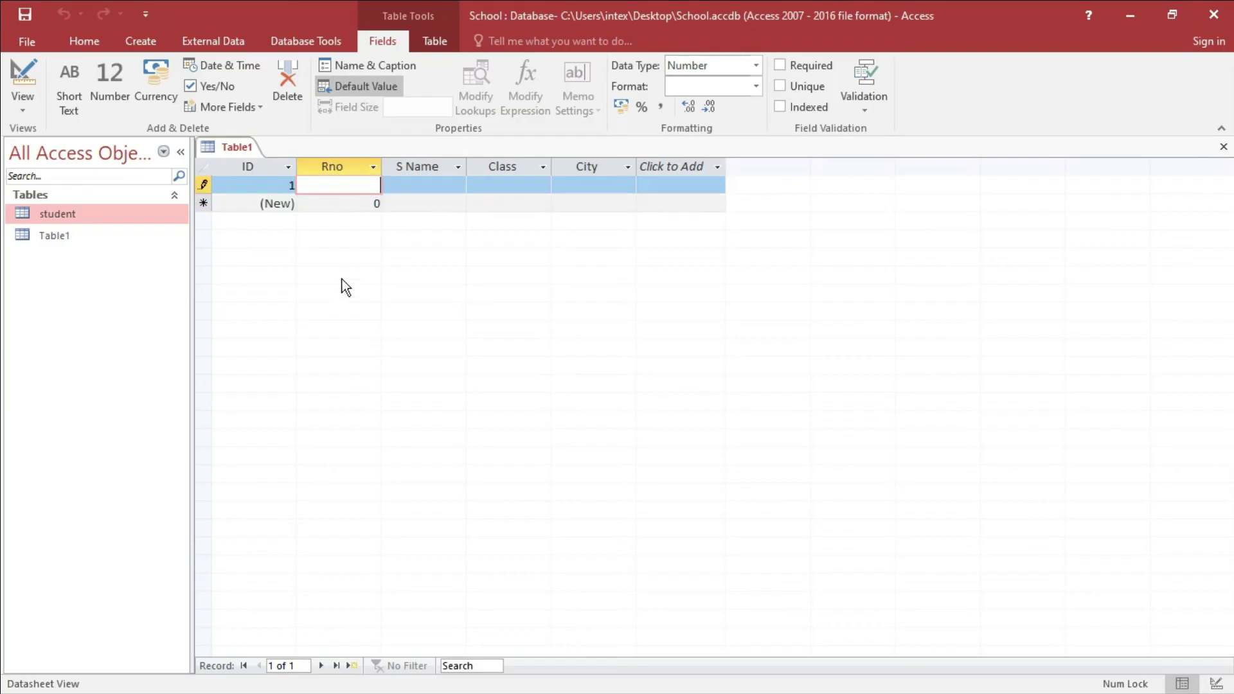
{"action": "type", "text": "100"}
{"action": "key", "text": "Tab"}
{"action": "type", "text": "Ajay"}
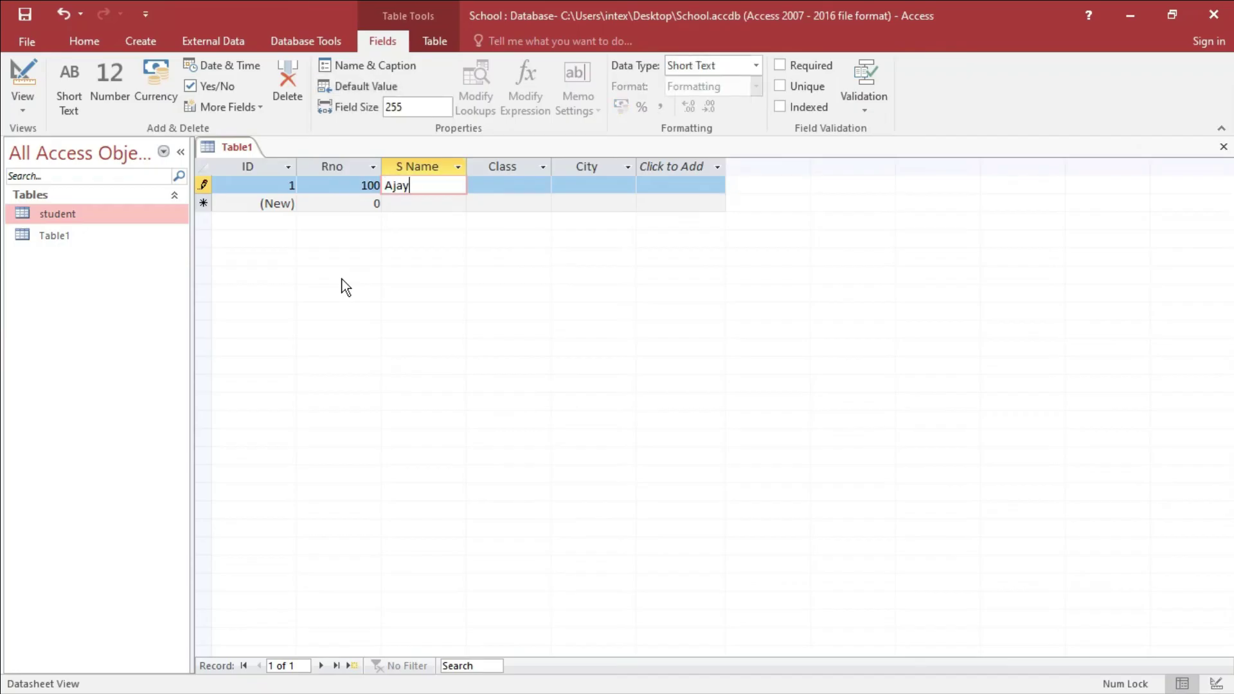
Complete the first record with class Dca and city Damoh.
{"action": "key", "text": "Tab"}
{"action": "type", "text": "Dca"}
{"action": "key", "text": "Tab"}
{"action": "type", "text": "Damoi"}
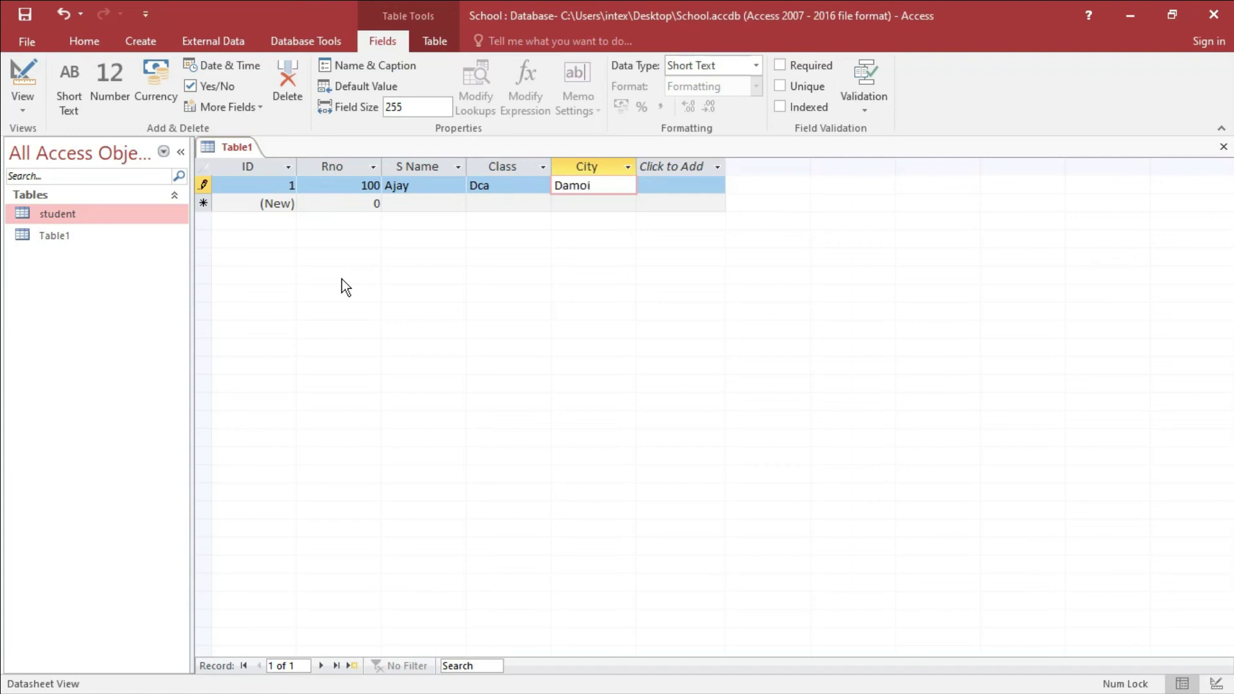
{"action": "key", "text": "BackSpace"}
{"action": "type", "text": "h"}
{"action": "key", "text": "Tab"}
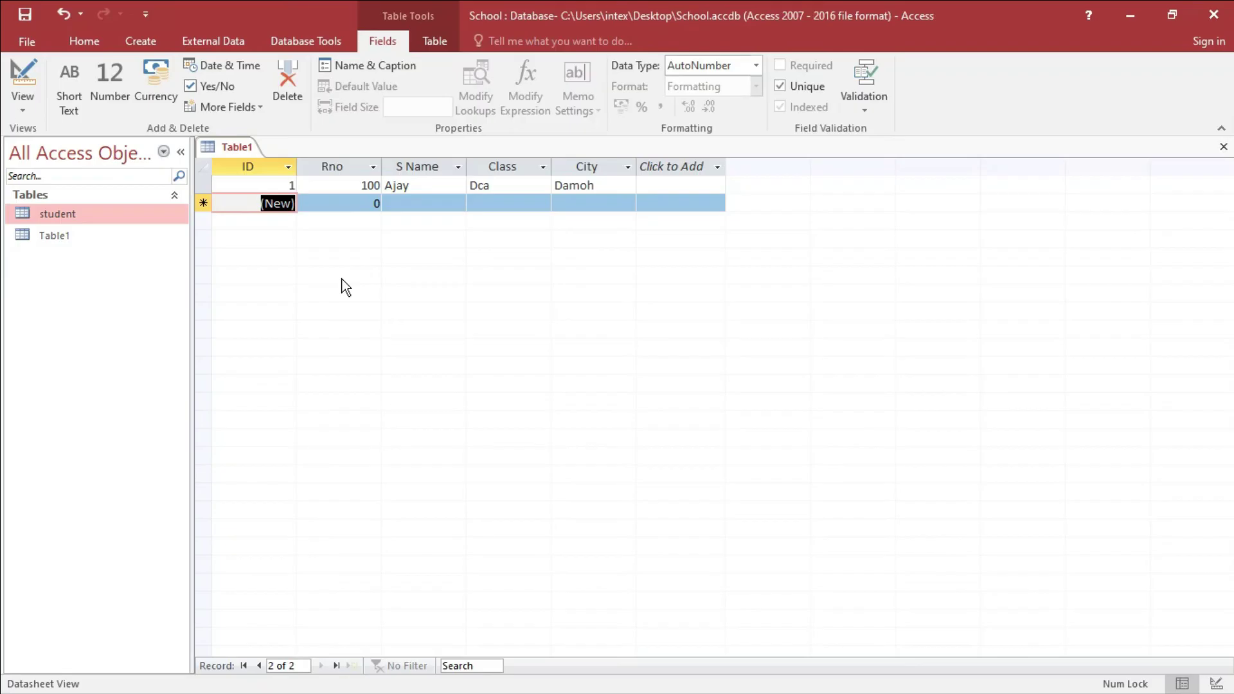
Enter the second record with Rno 101, the student's name, class pgdca and city Sagar.
{"action": "double_click", "coordinate": [279, 206]}
{"action": "key", "text": "Tab"}
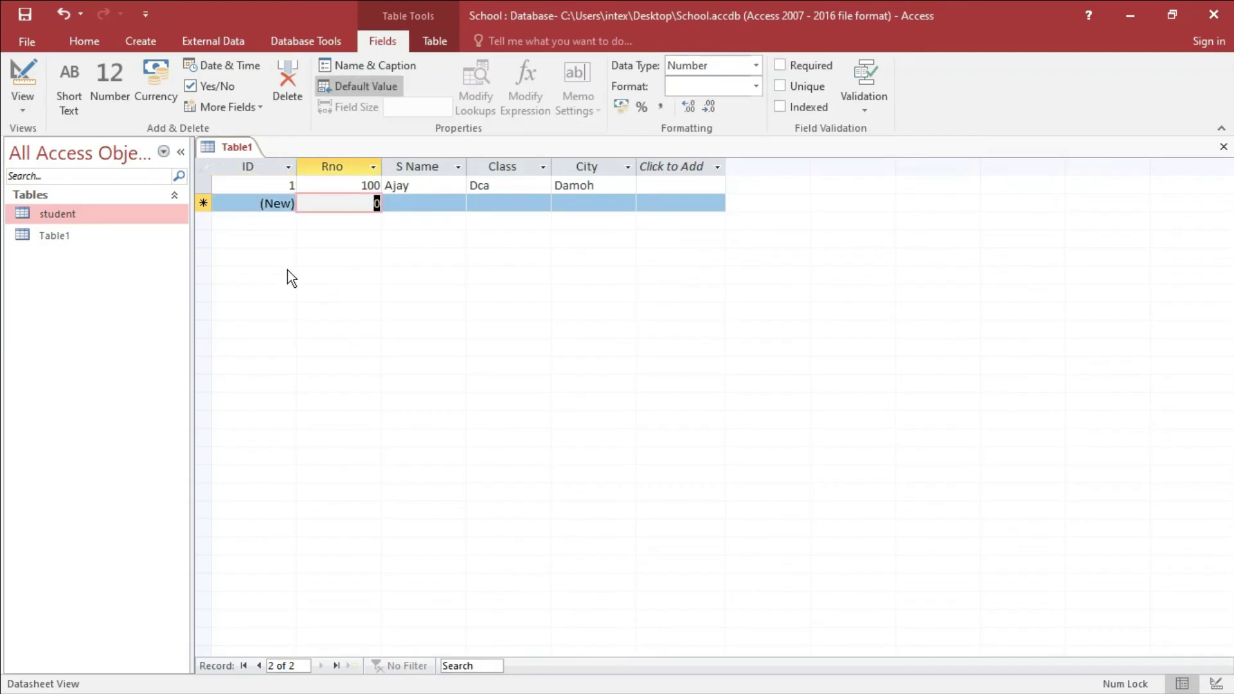
{"action": "type", "text": "100"}
{"action": "key", "text": "BackSpace"}
{"action": "type", "text": "1"}
{"action": "key", "text": "Tab"}
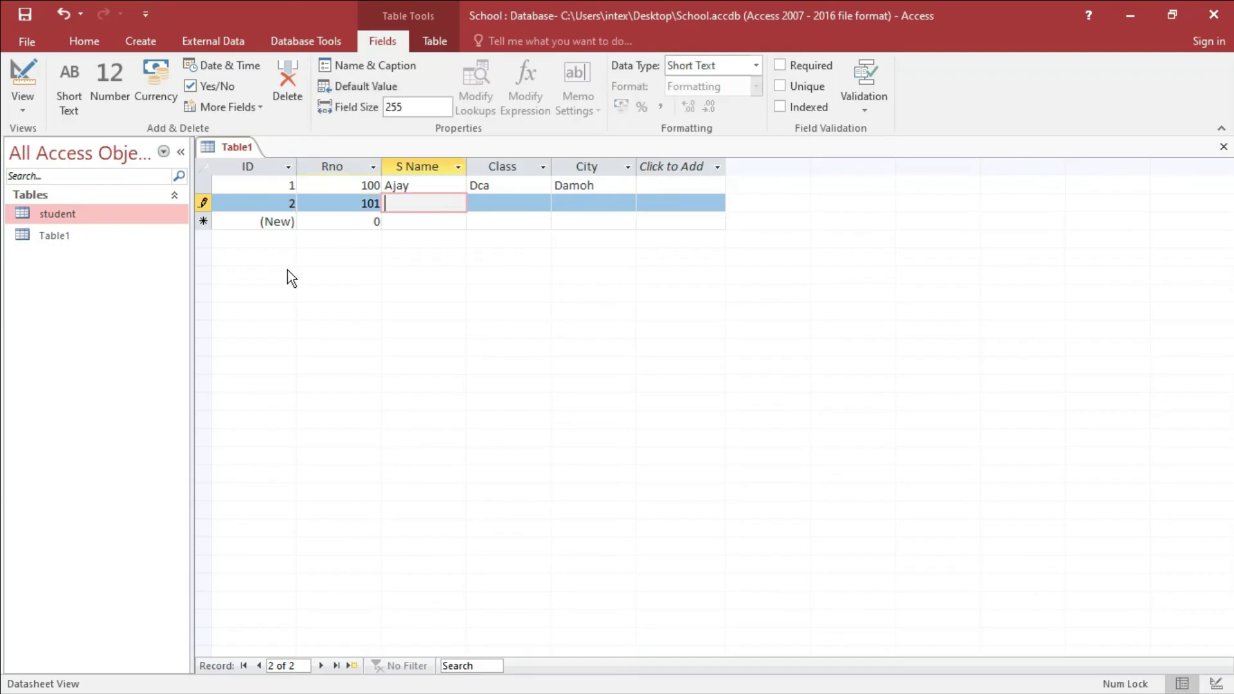
{"action": "type", "text": "Sev"}
{"action": "key", "text": "Tab"}
{"action": "type", "text": "pgdca"}
{"action": "key", "text": "Tab"}
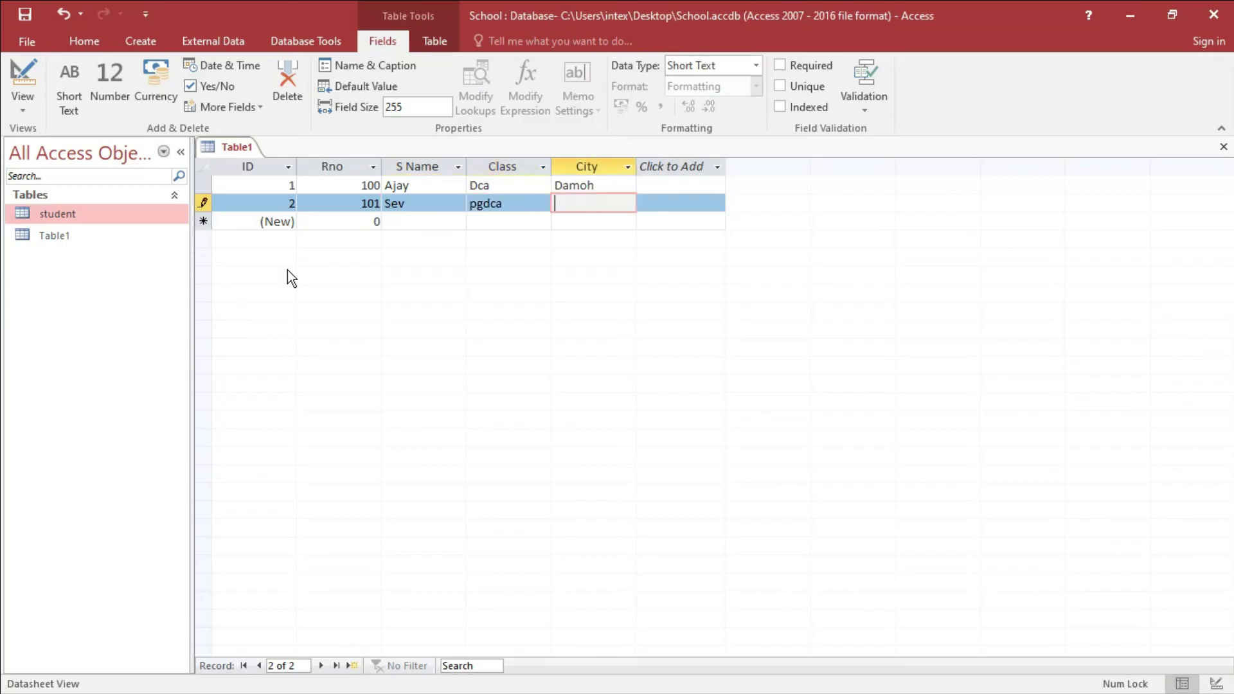
{"action": "type", "text": "Sagar"}
{"action": "key", "text": "Tab"}
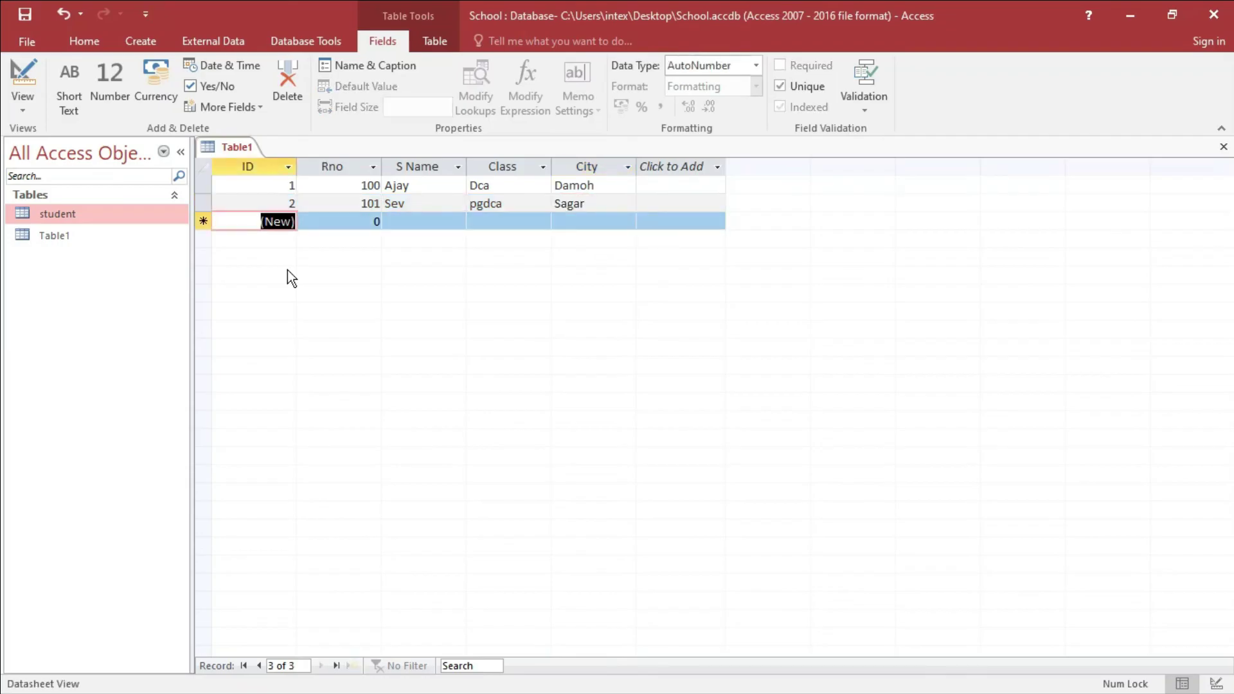
Enter the third record with Rno 103, the student's name, class Tally and city Bhopal.
{"action": "key", "text": "Tab"}
{"action": "type", "text": "103"}
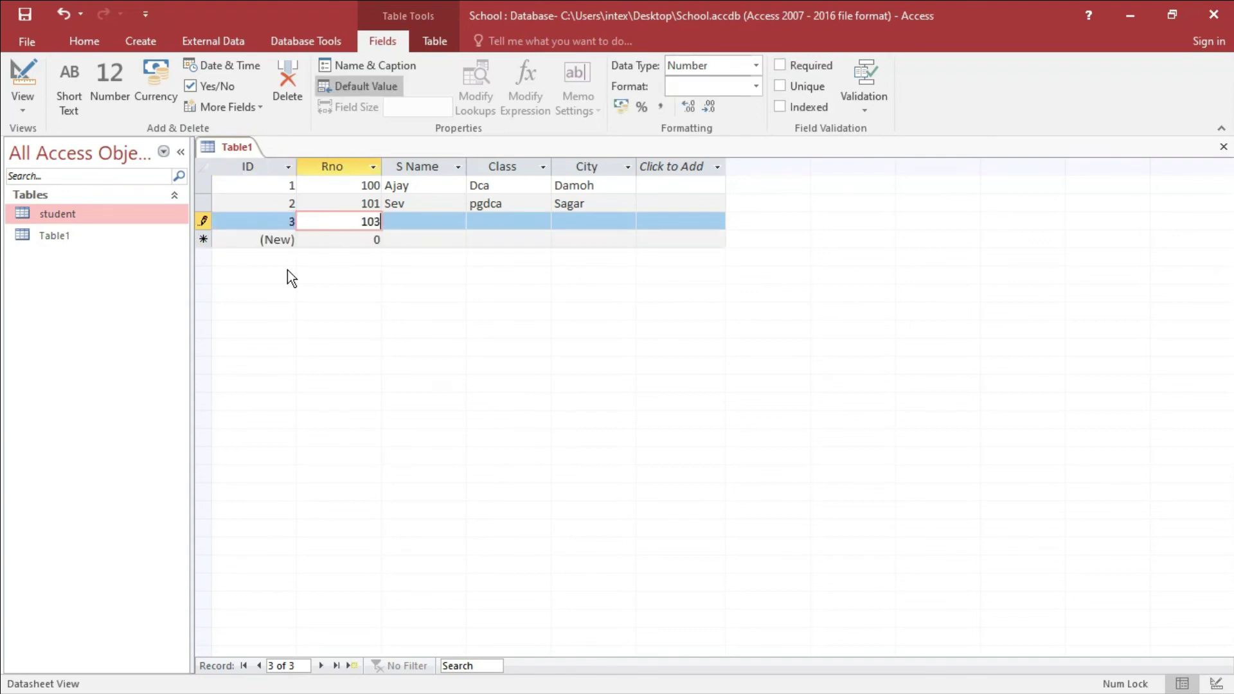
{"action": "key", "text": "Tab"}
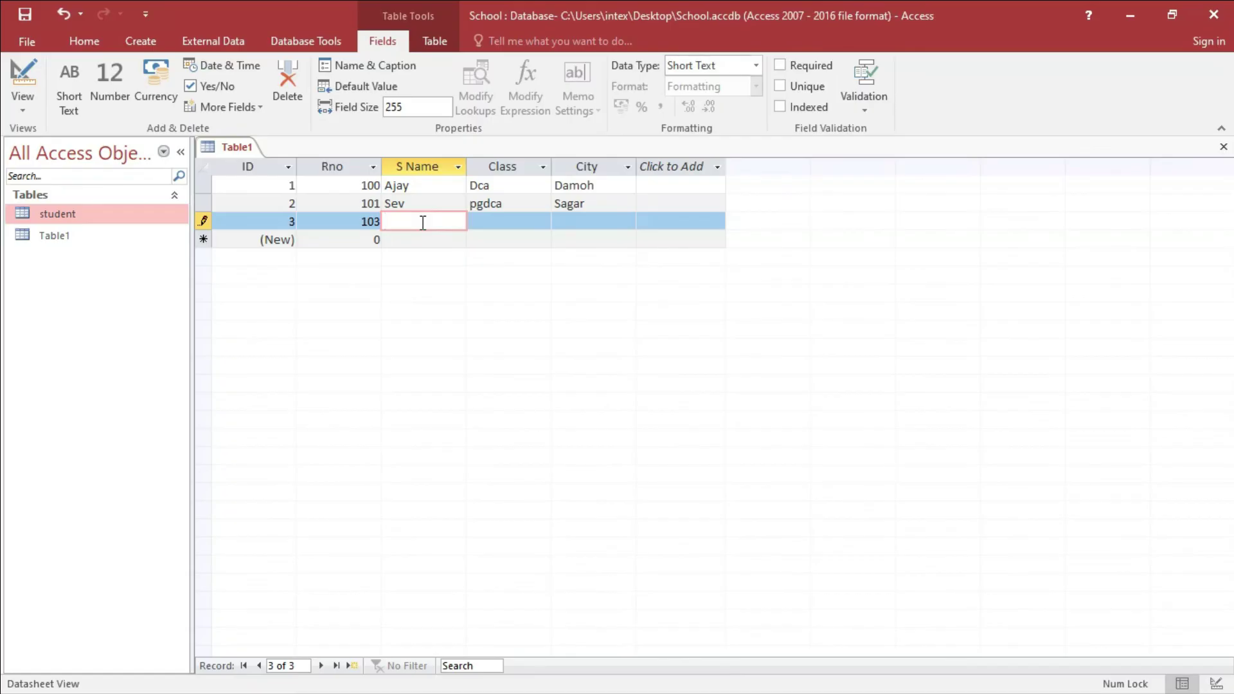
{"action": "type", "text": "Dinesh"}
{"action": "key", "text": "Tab"}
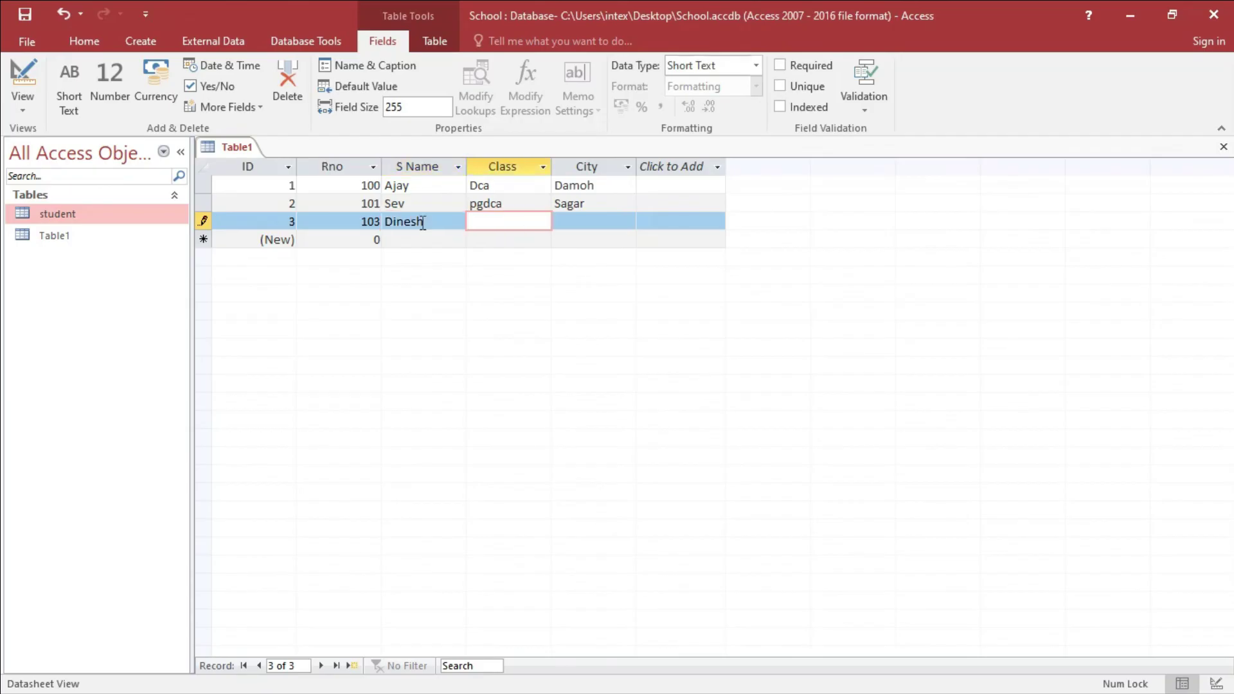
{"action": "type", "text": "Tally"}
{"action": "key", "text": "Tab"}
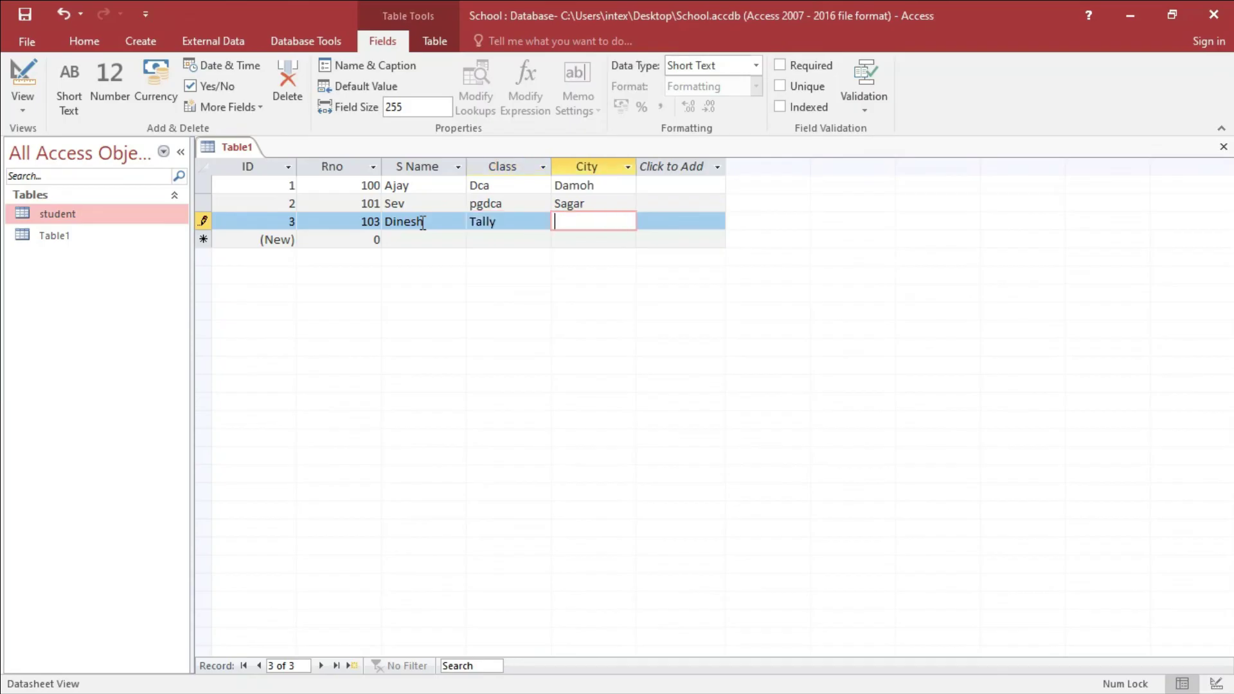
{"action": "type", "text": "Bhopal"}
{"action": "key", "text": "Tab"}
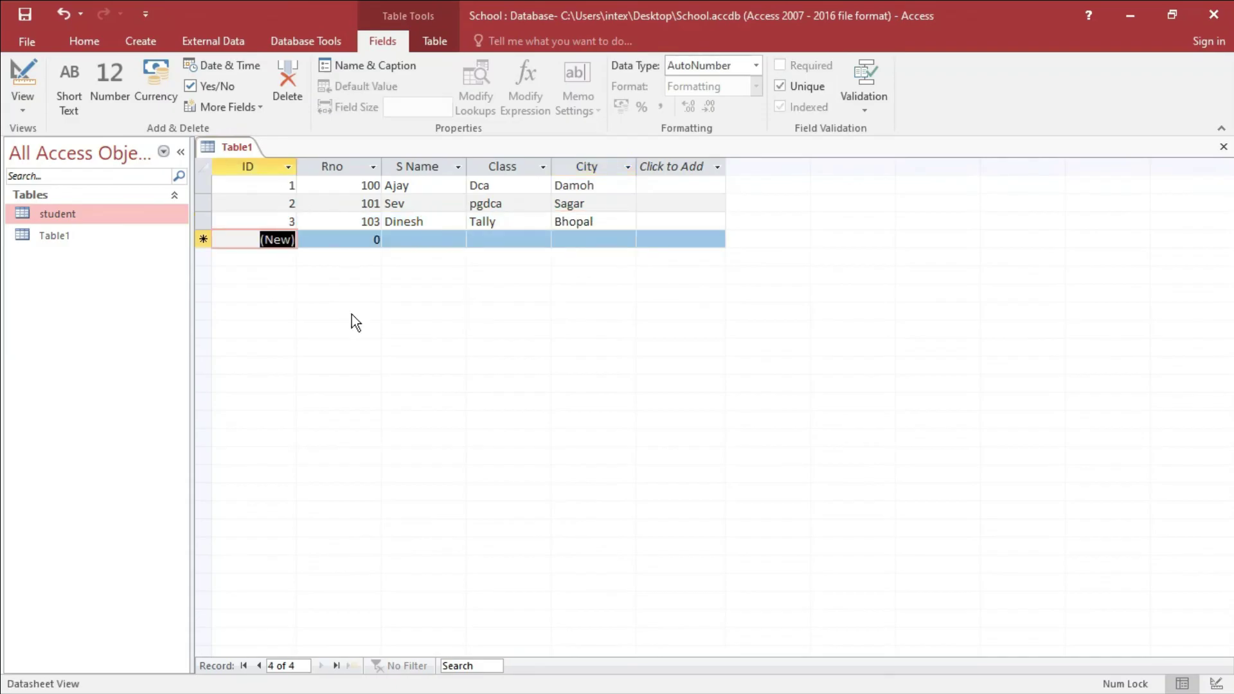
Save the new table under the name Second Table.
{"action": "key", "text": "ctrl+s"}
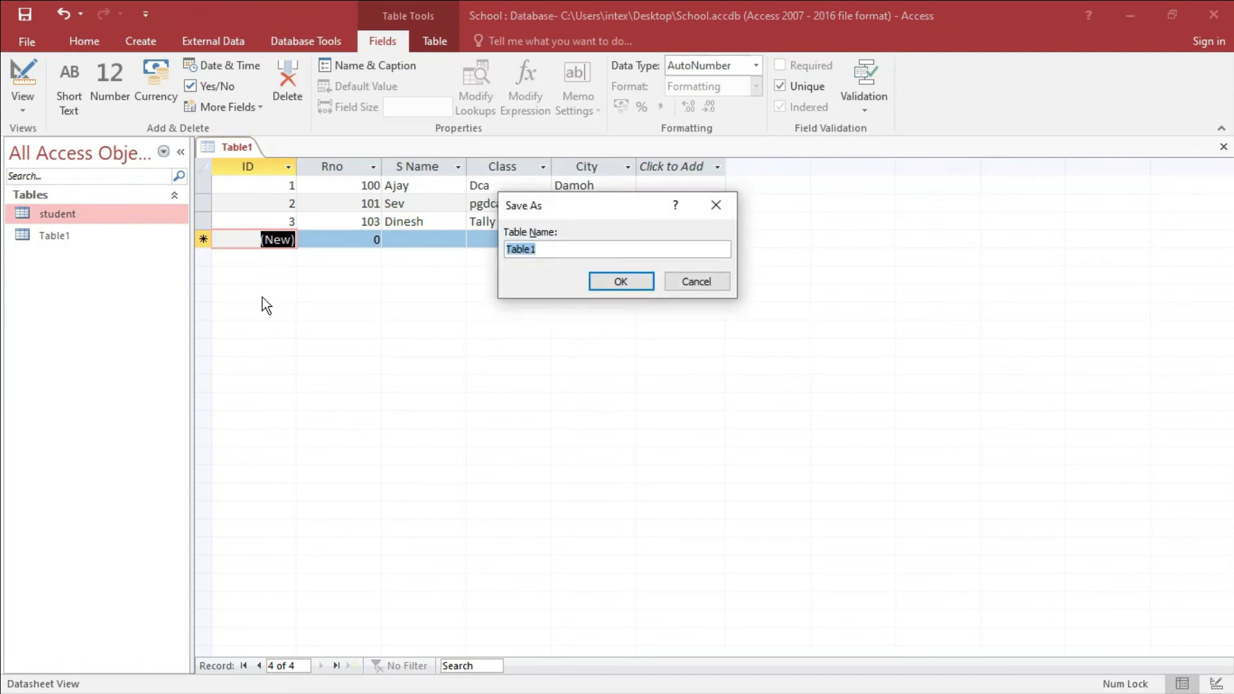
{"action": "type", "text": "Secon"}
{"action": "type", "text": "Table"}
{"action": "left_click", "coordinate": [631, 284]}
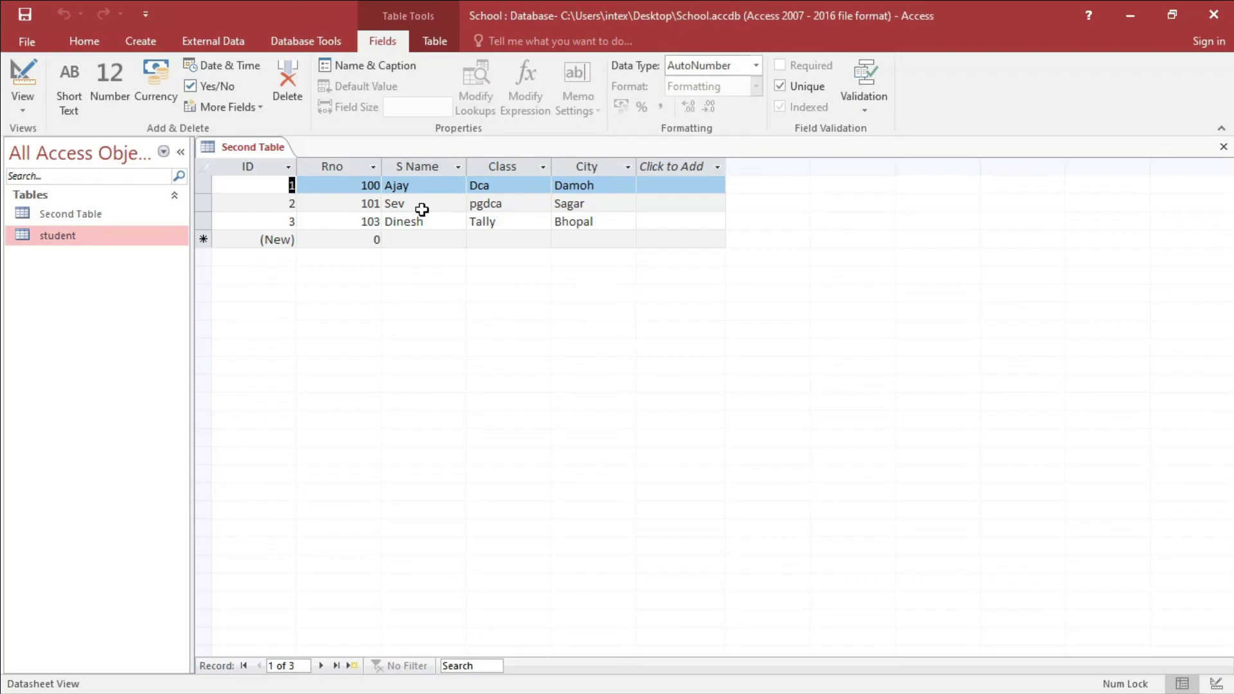
Try to delete the ID column of Second Table in Datasheet view.
{"action": "left_click", "coordinate": [254, 162]}
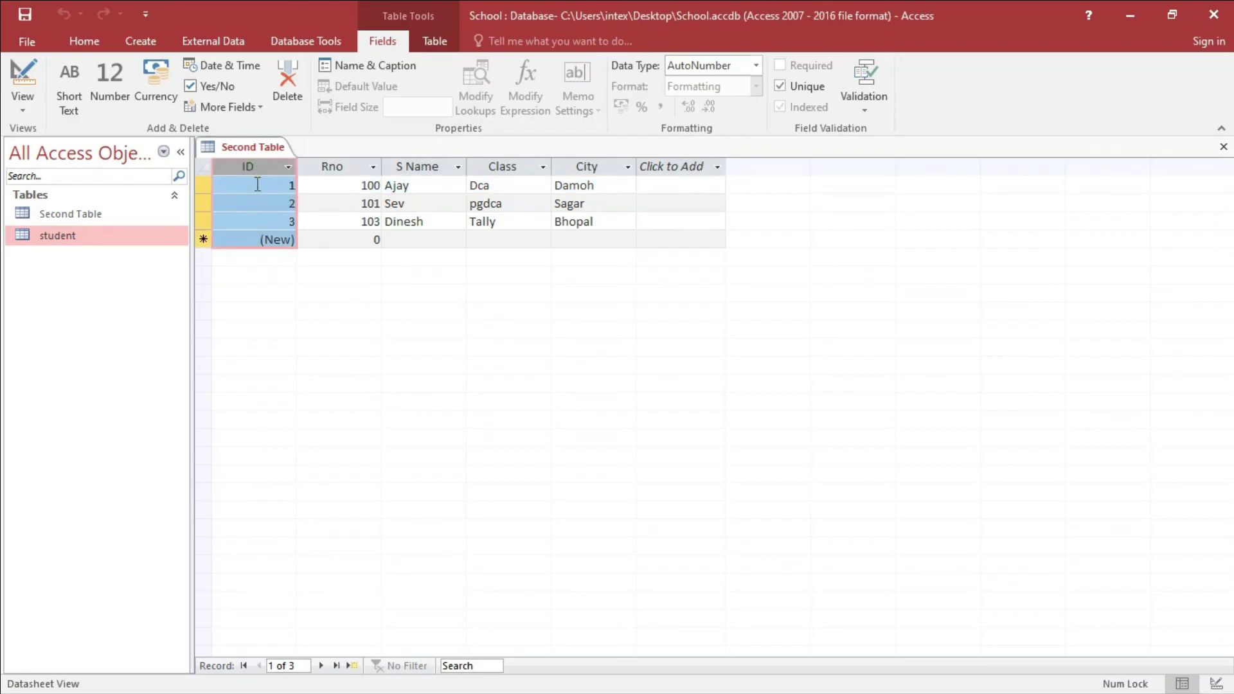
{"action": "key", "text": "Delete"}
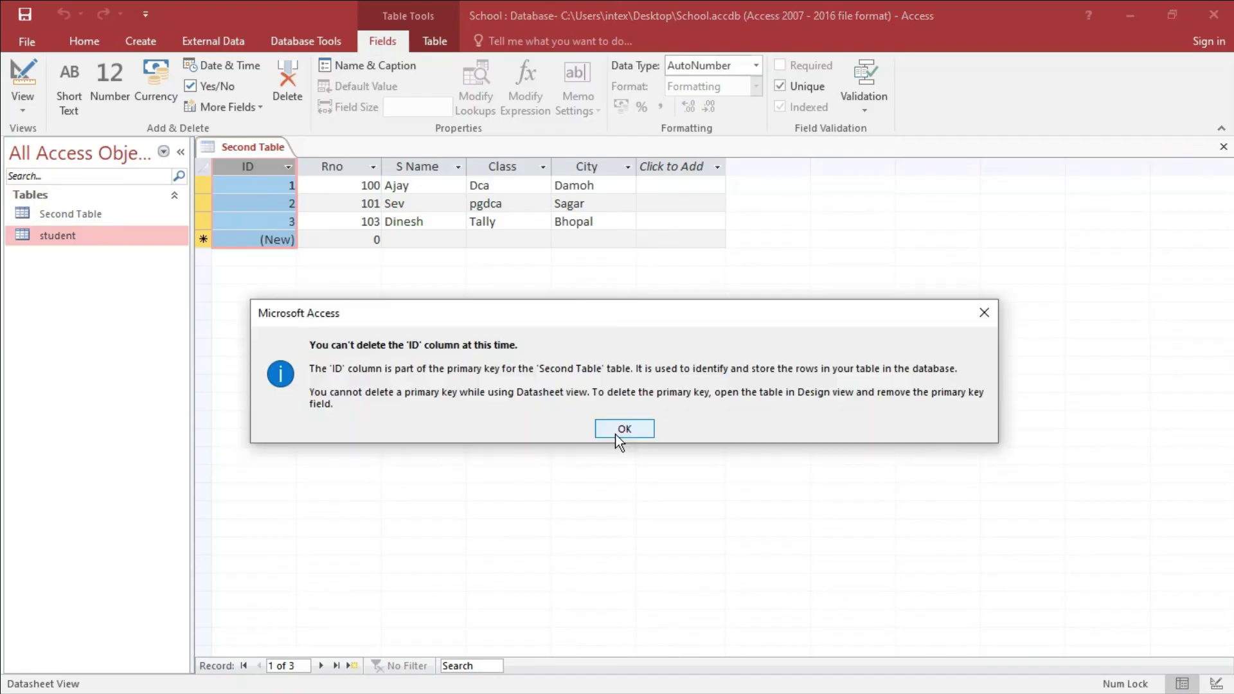
{"action": "left_click", "coordinate": [984, 312]}
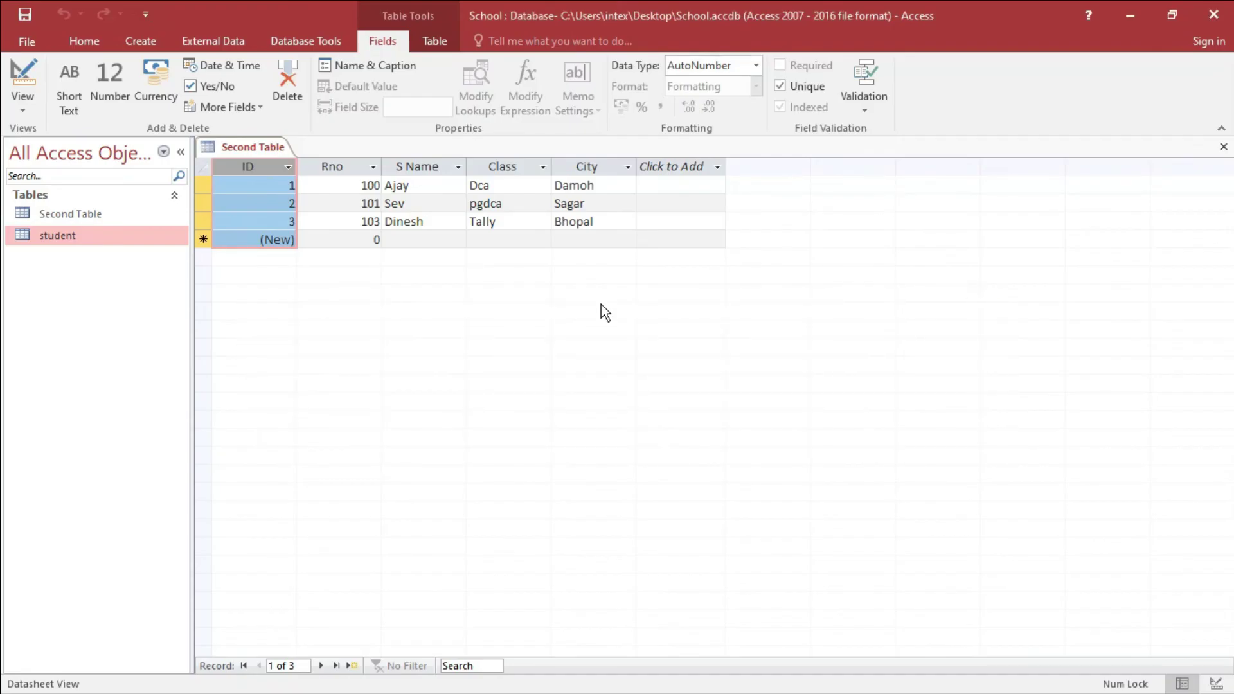
{"action": "right_click", "coordinate": [265, 164]}
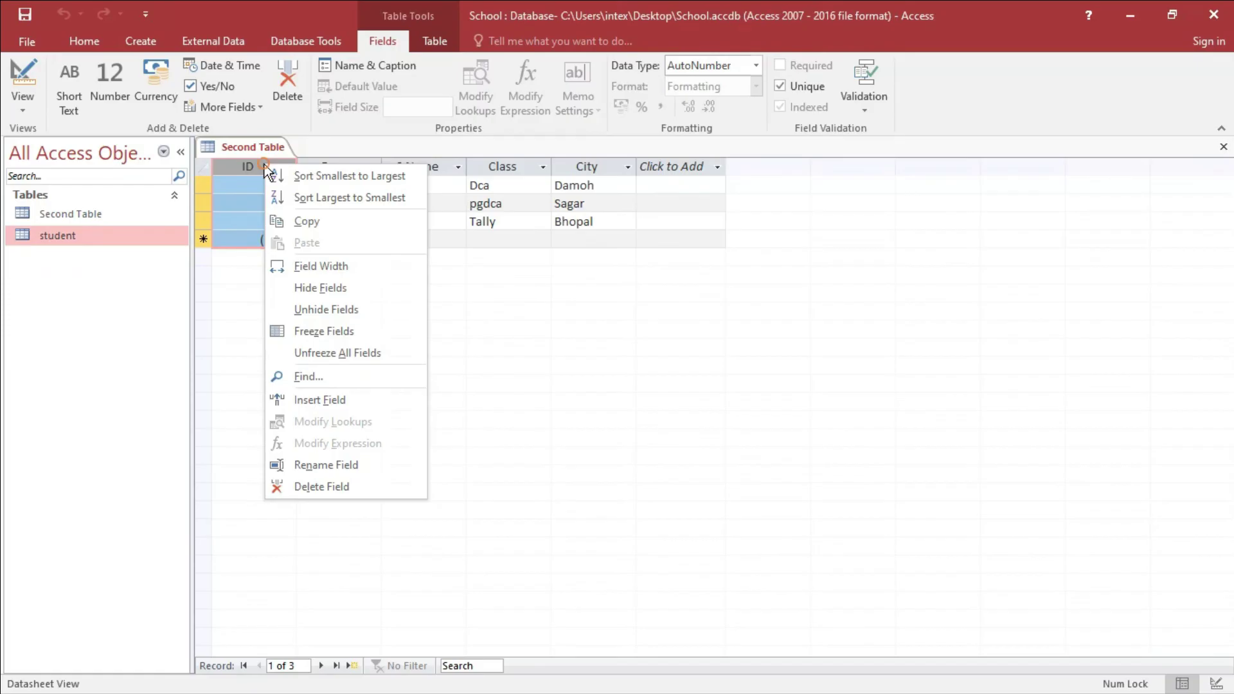
{"action": "left_click", "coordinate": [300, 494]}
{"action": "left_click", "coordinate": [626, 430]}
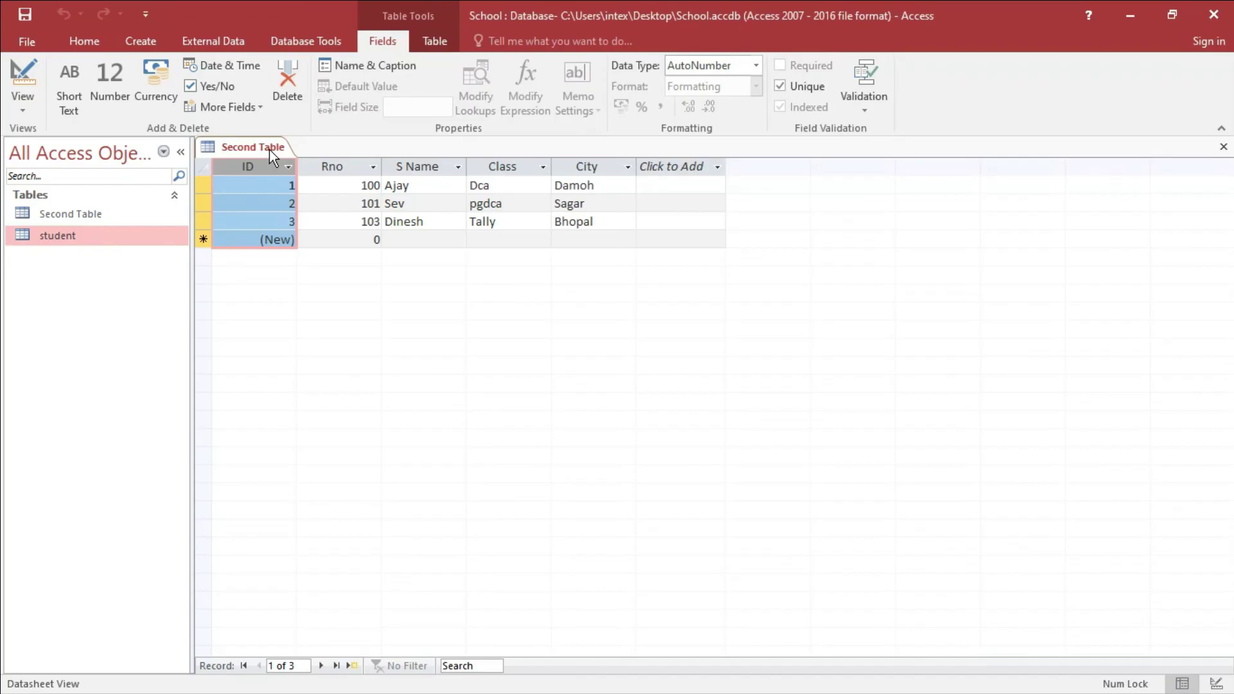
Close Second Table and reopen it in Design view to reach its field names and data types.
{"action": "left_click", "coordinate": [1223, 154]}
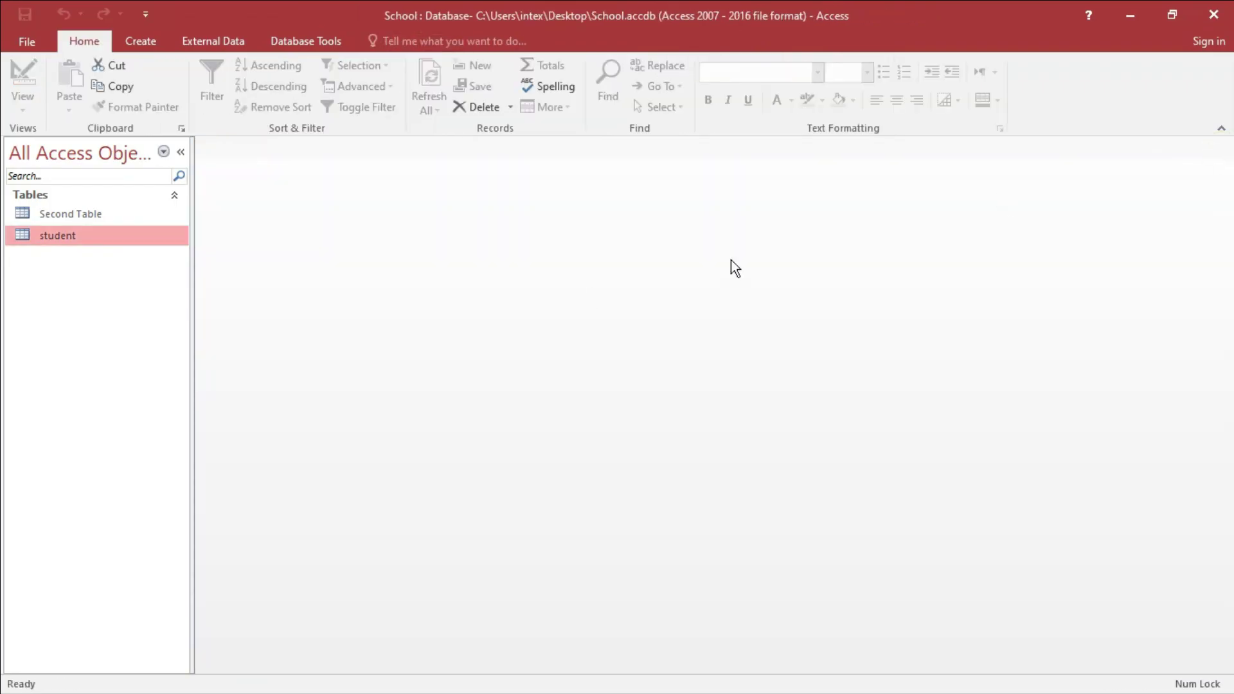
{"action": "left_click", "coordinate": [83, 216]}
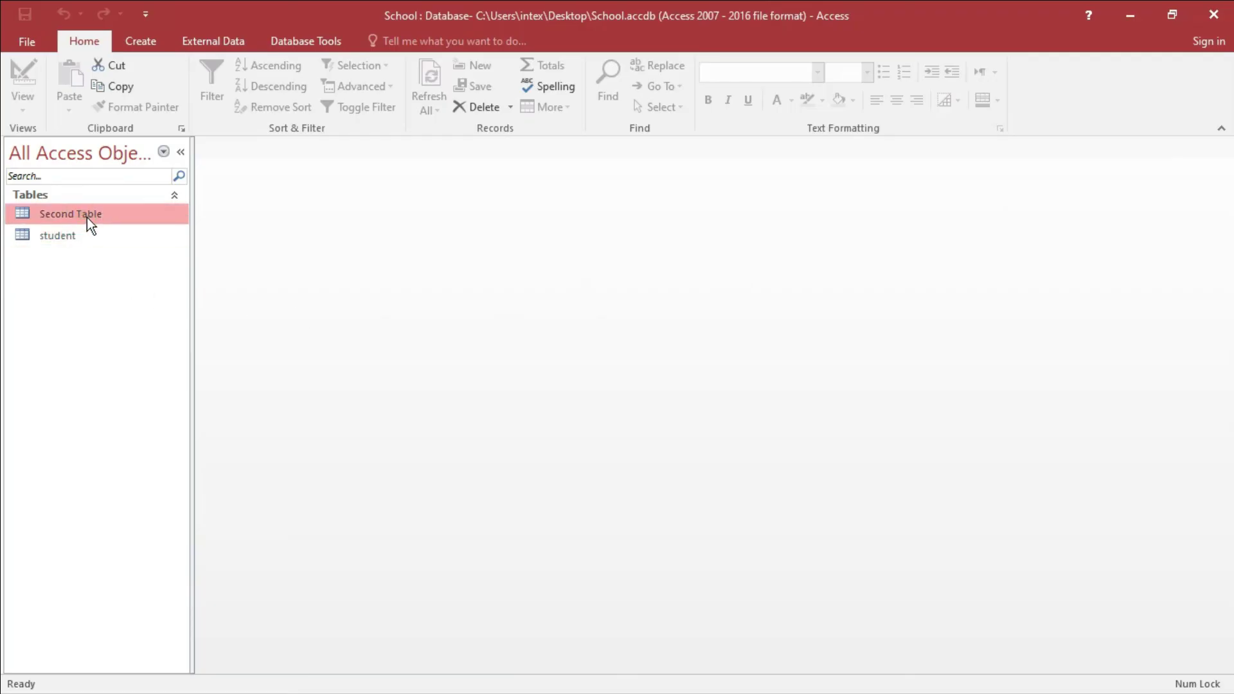
{"action": "right_click", "coordinate": [87, 217]}
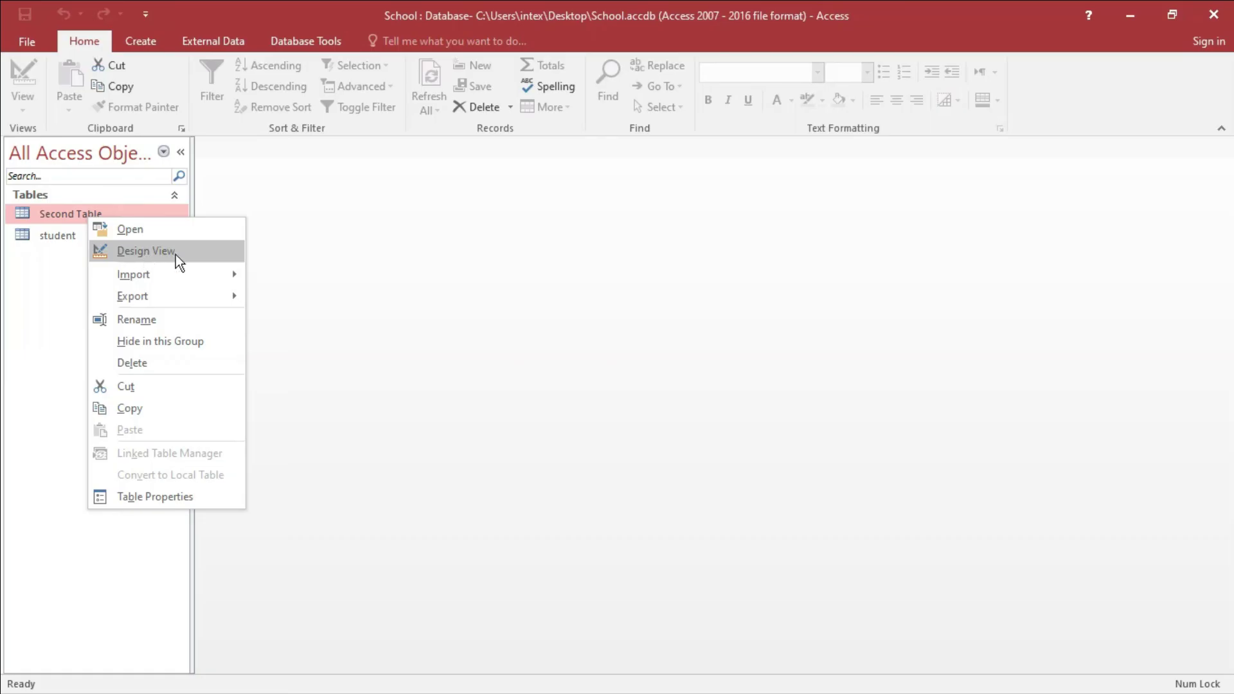
{"action": "left_click", "coordinate": [149, 257]}
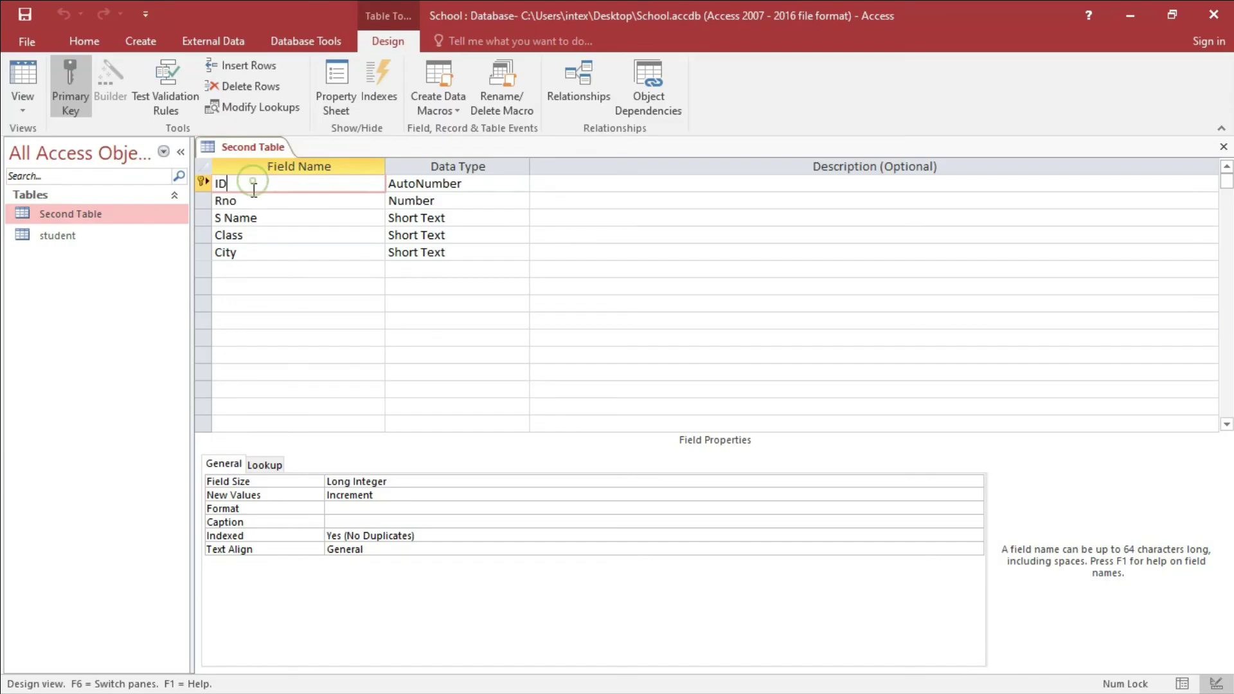
{"action": "left_click", "coordinate": [251, 231]}
{"action": "left_click", "coordinate": [421, 251]}
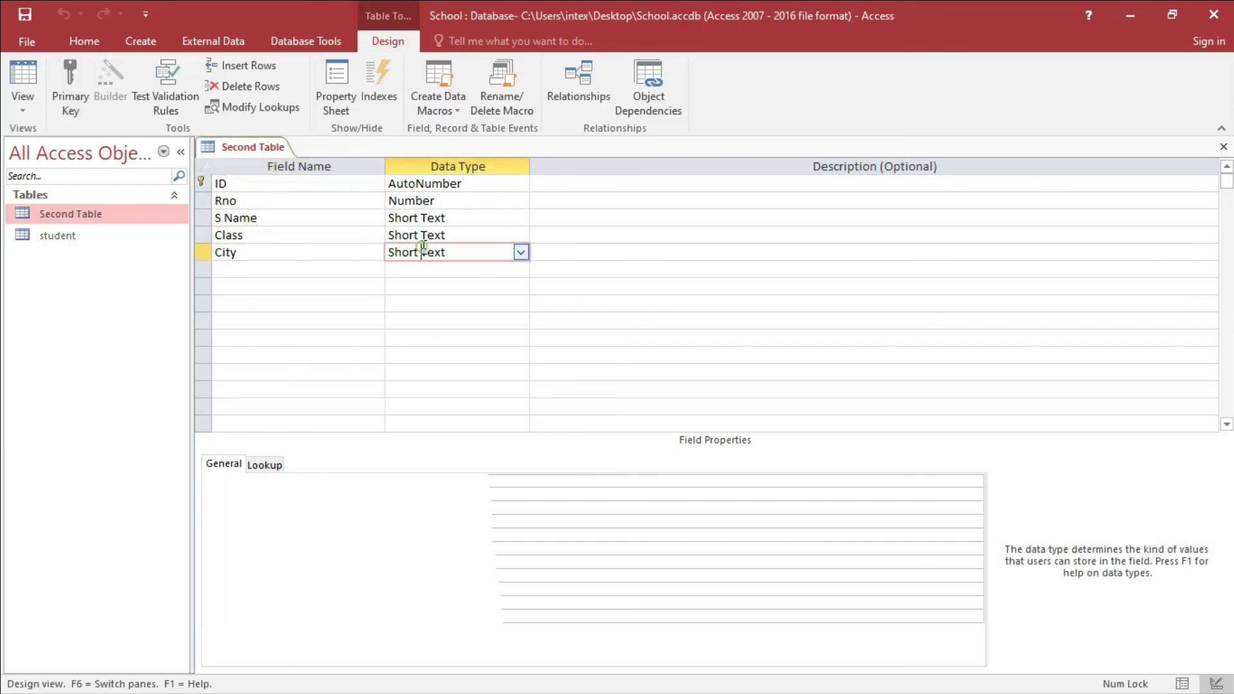
Delete the ID field together with its primary key from Second Table, and close the table design.
{"action": "left_click", "coordinate": [266, 188]}
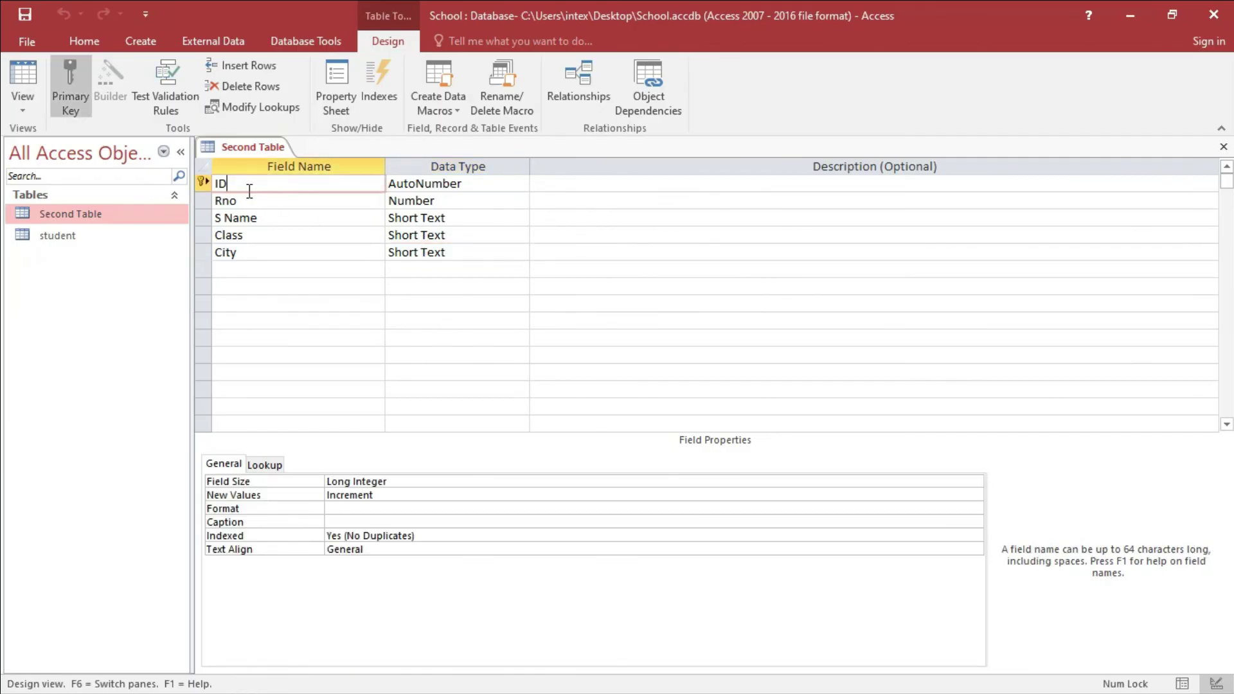
{"action": "right_click", "coordinate": [204, 183]}
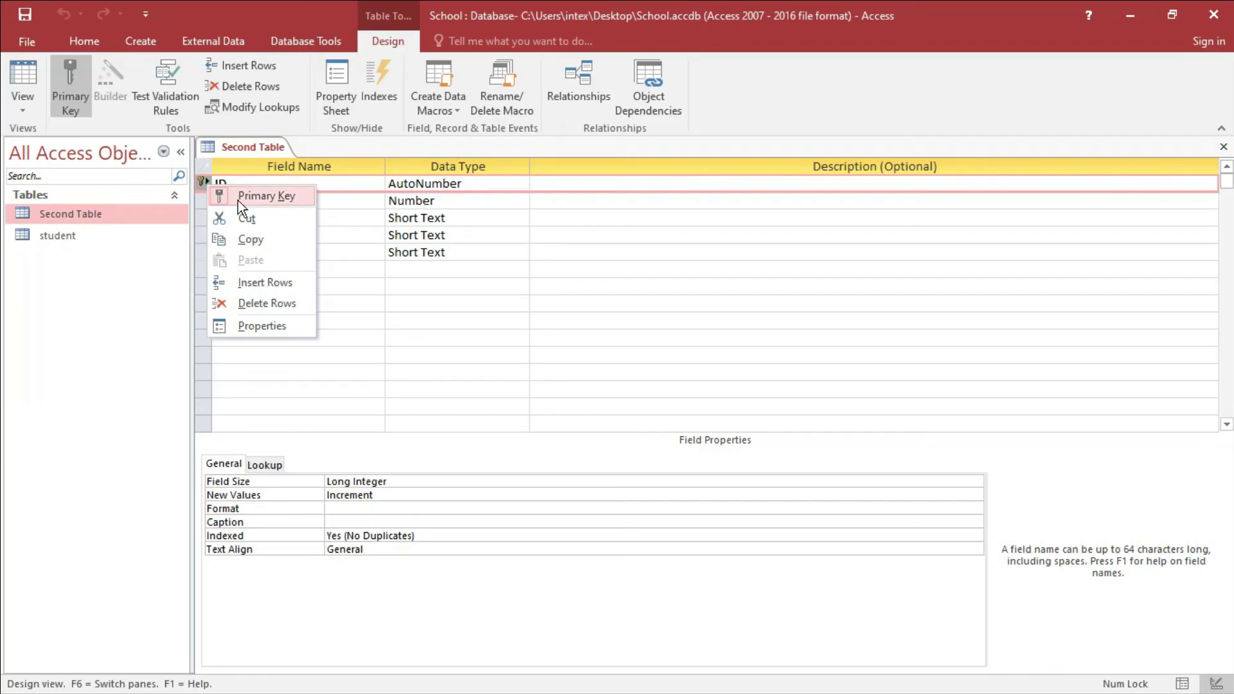
{"action": "left_click", "coordinate": [276, 306]}
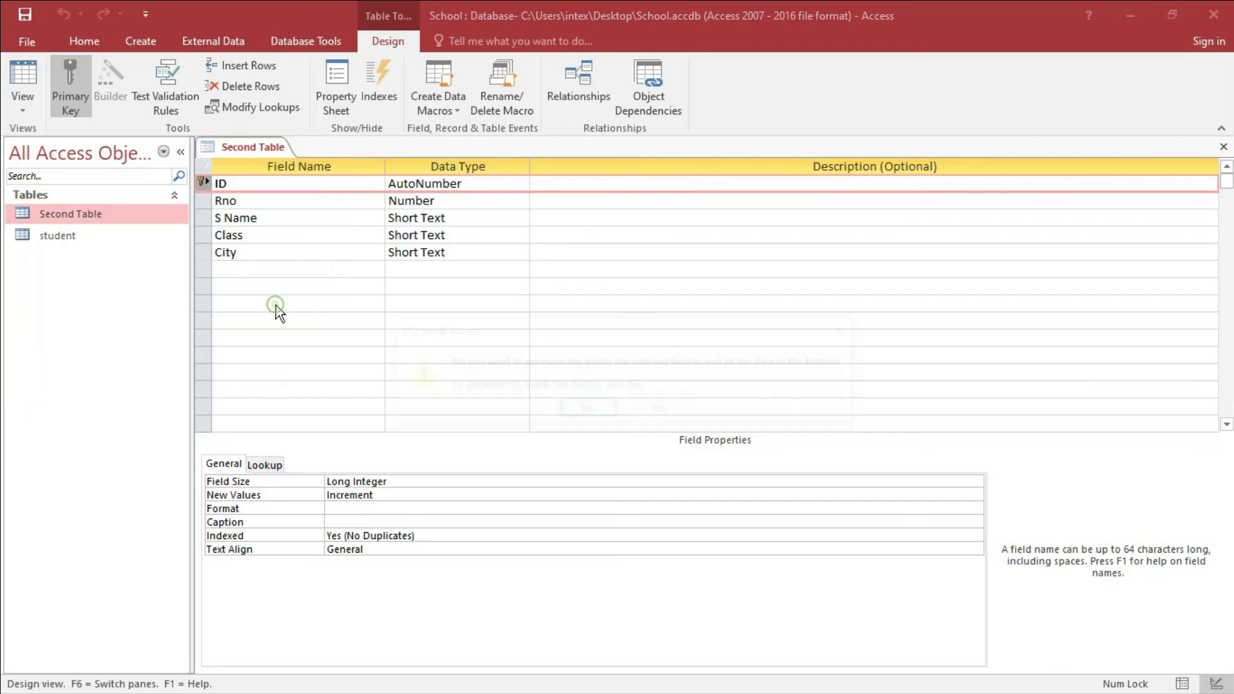
{"action": "left_click", "coordinate": [581, 413]}
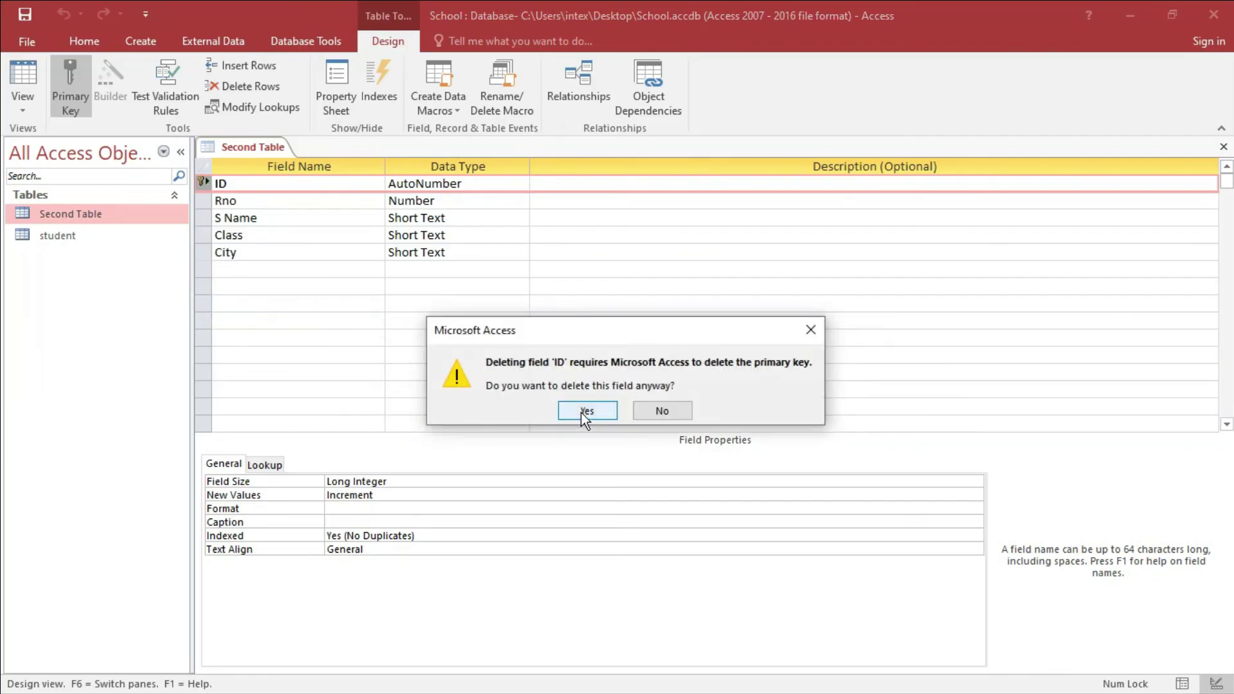
{"action": "left_click", "coordinate": [581, 413]}
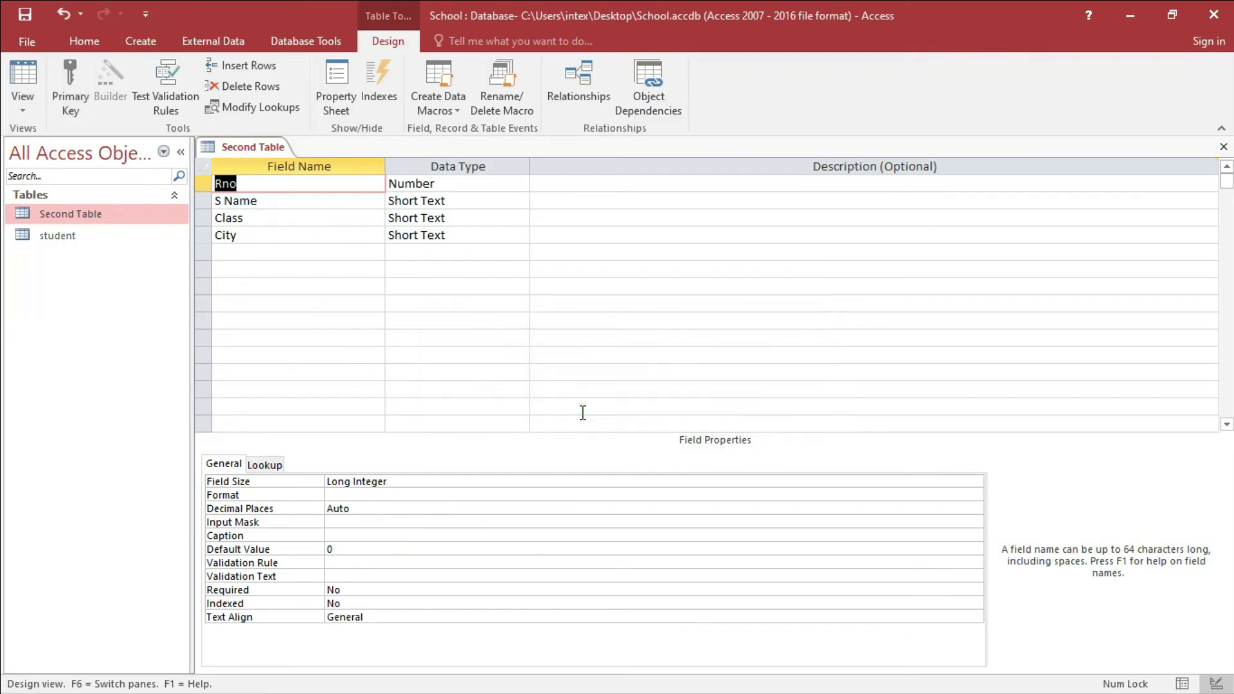
{"action": "left_click", "coordinate": [538, 386]}
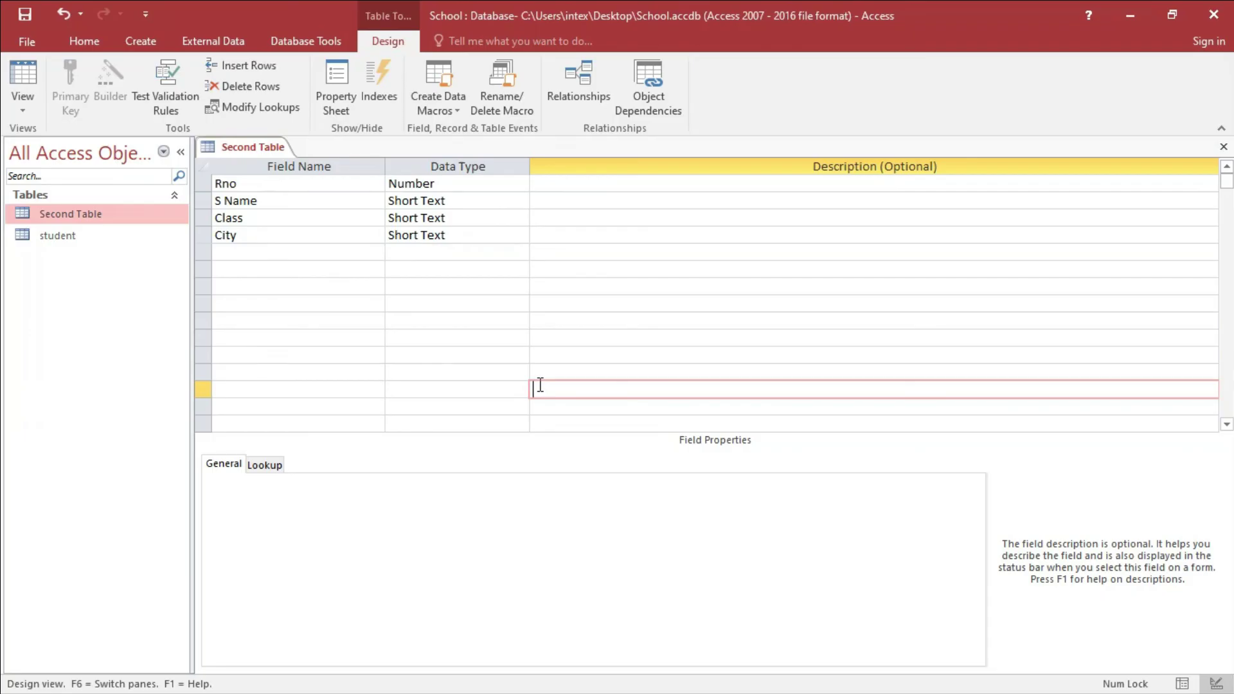
{"action": "left_click", "coordinate": [1224, 147]}
Examine the columns of Second Table in Datasheet view and its fields and row options in Design view, closing the table after each.
{"action": "double_click", "coordinate": [85, 214]}
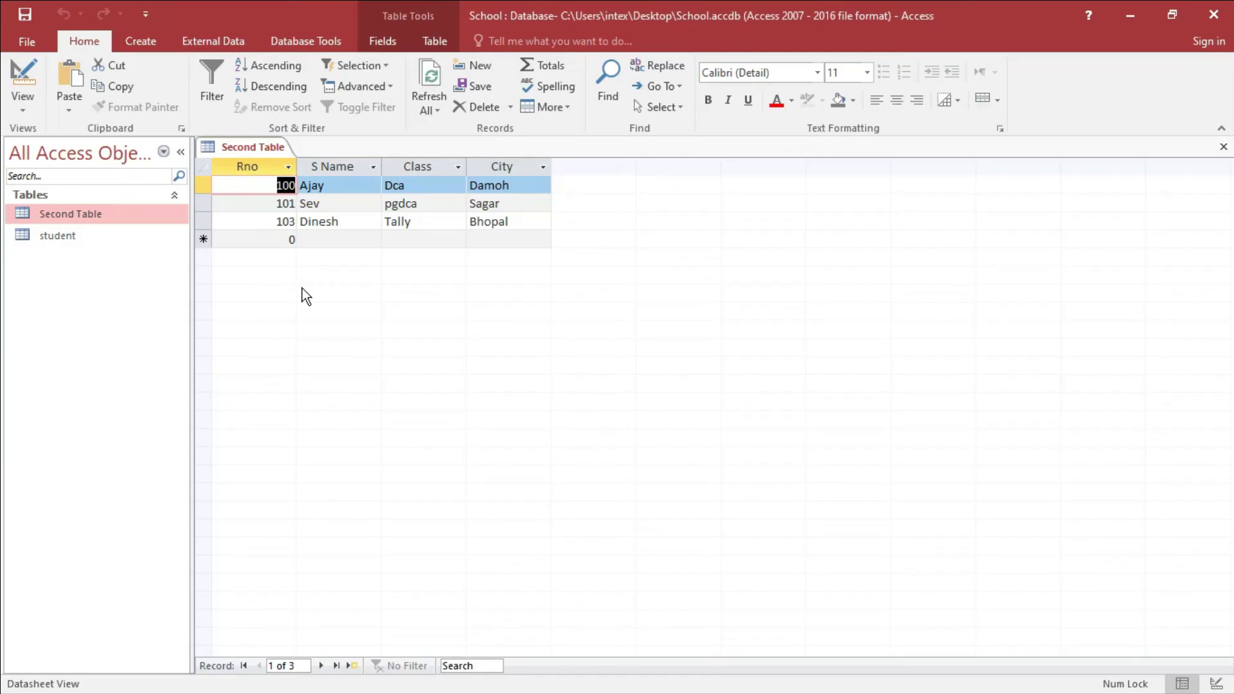
{"action": "left_click", "coordinate": [1223, 146]}
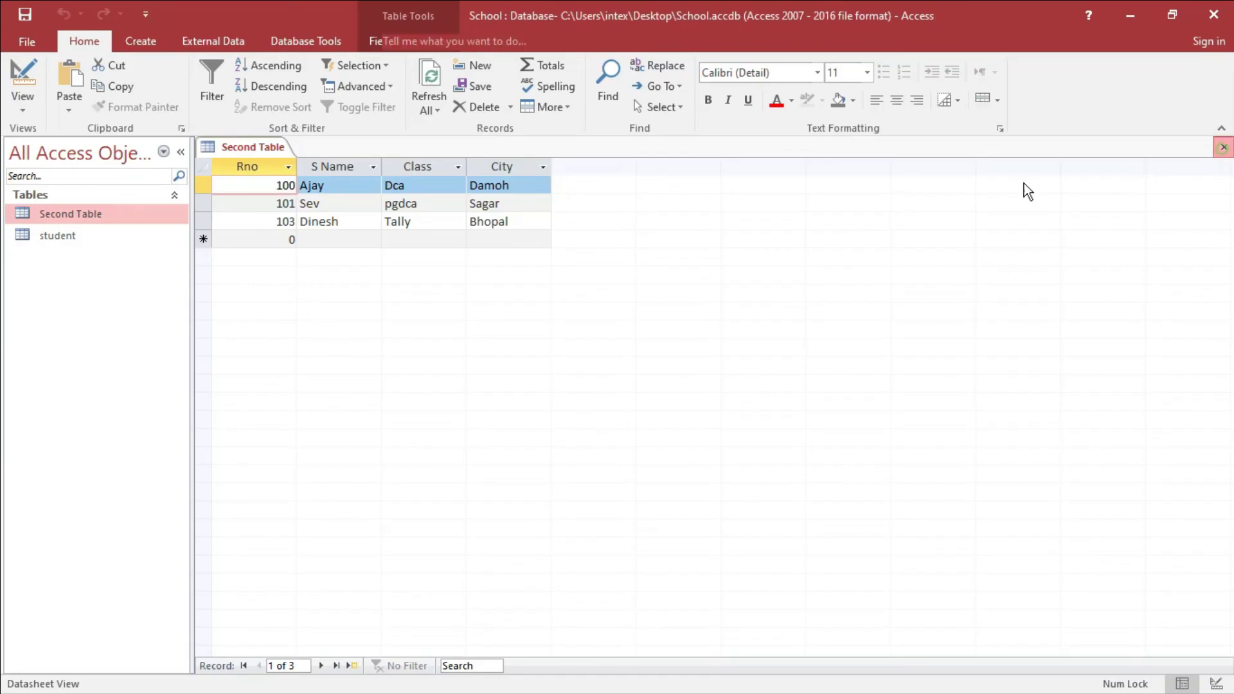
{"action": "right_click", "coordinate": [95, 210]}
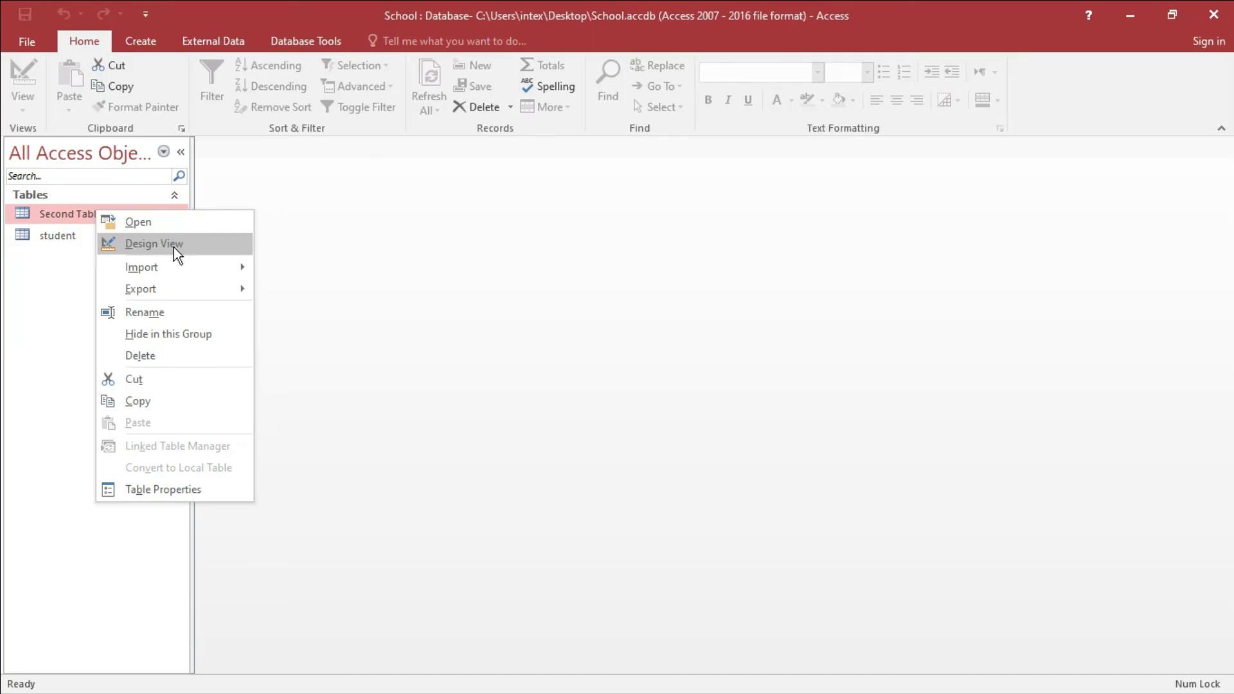
{"action": "left_click", "coordinate": [156, 245]}
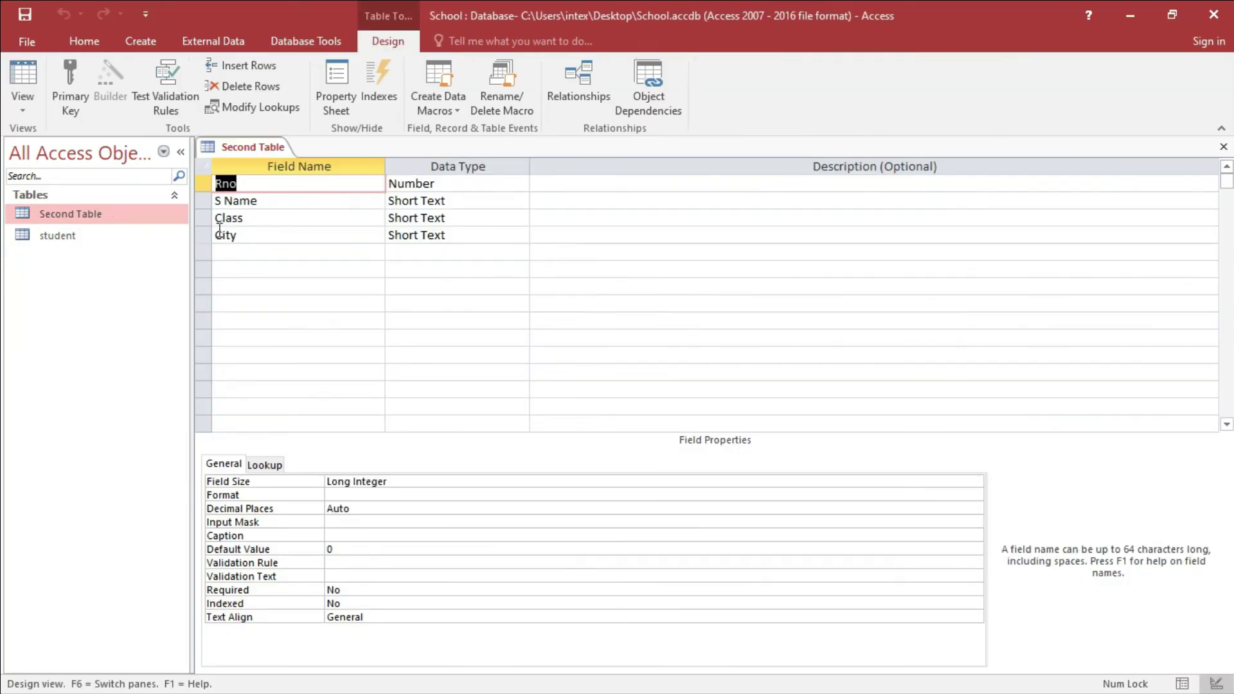
{"action": "left_click", "coordinate": [206, 183]}
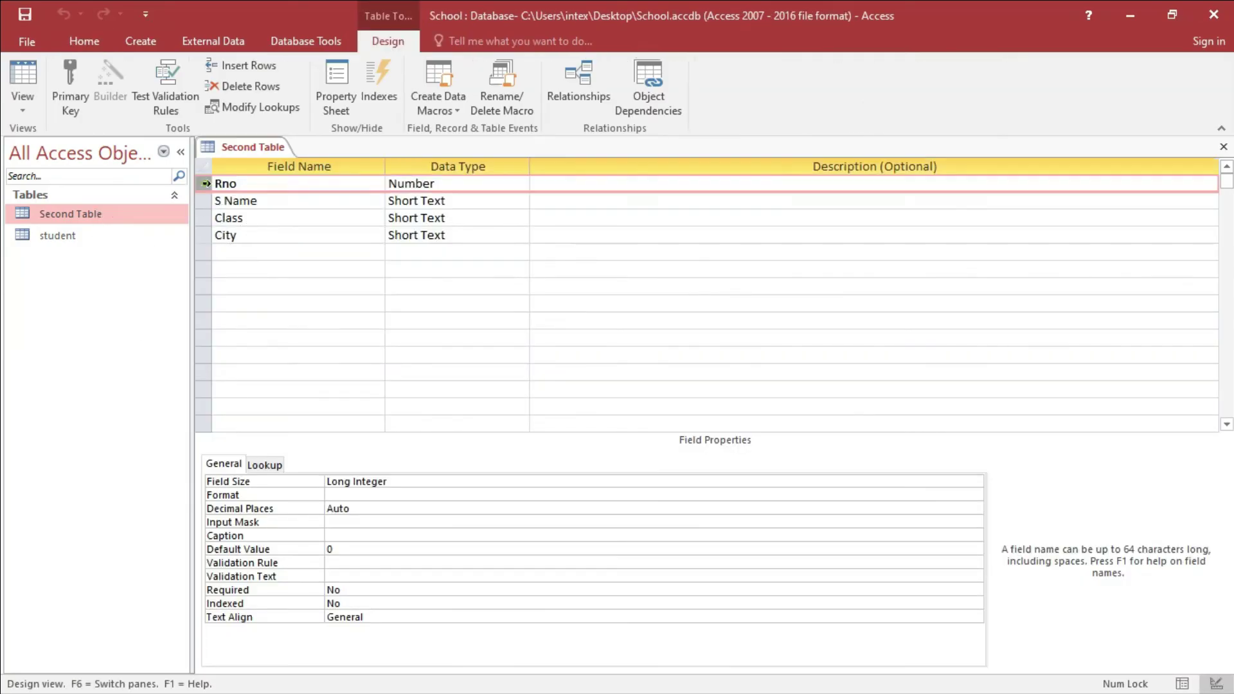
{"action": "right_click", "coordinate": [207, 184]}
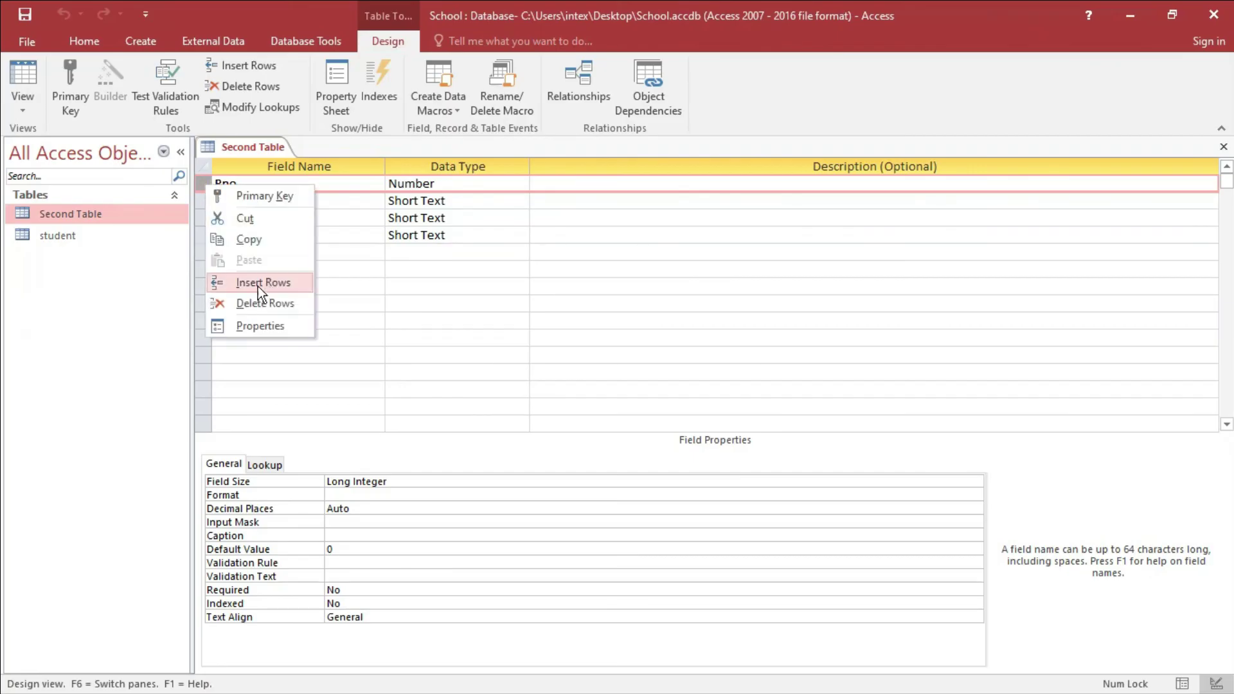
{"action": "left_click", "coordinate": [422, 308]}
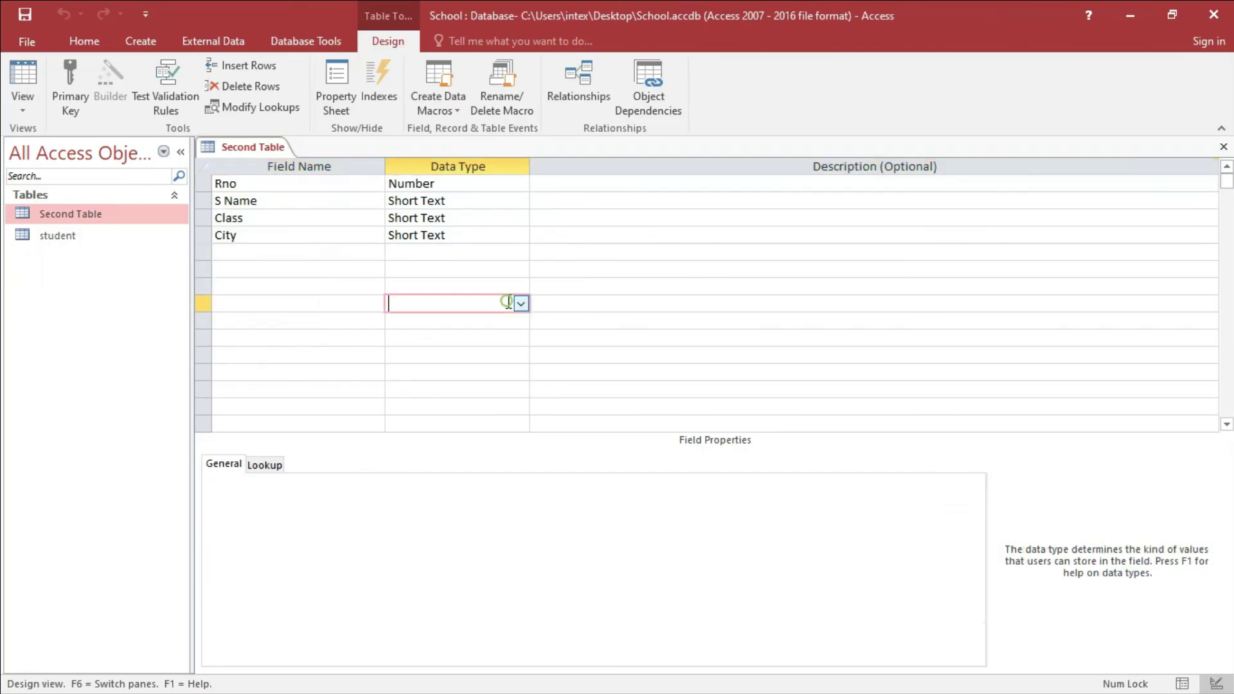
{"action": "left_click", "coordinate": [1224, 148]}
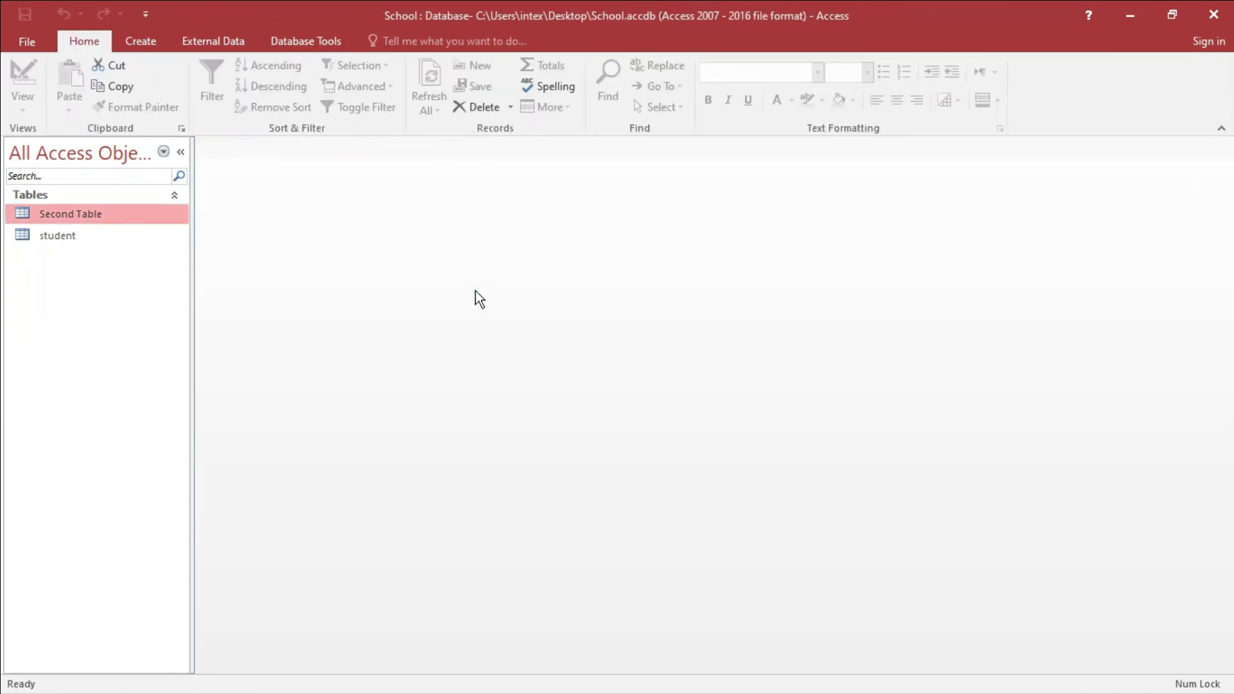
Bring up the commands for creating a new database object.
{"action": "left_click", "coordinate": [145, 42]}
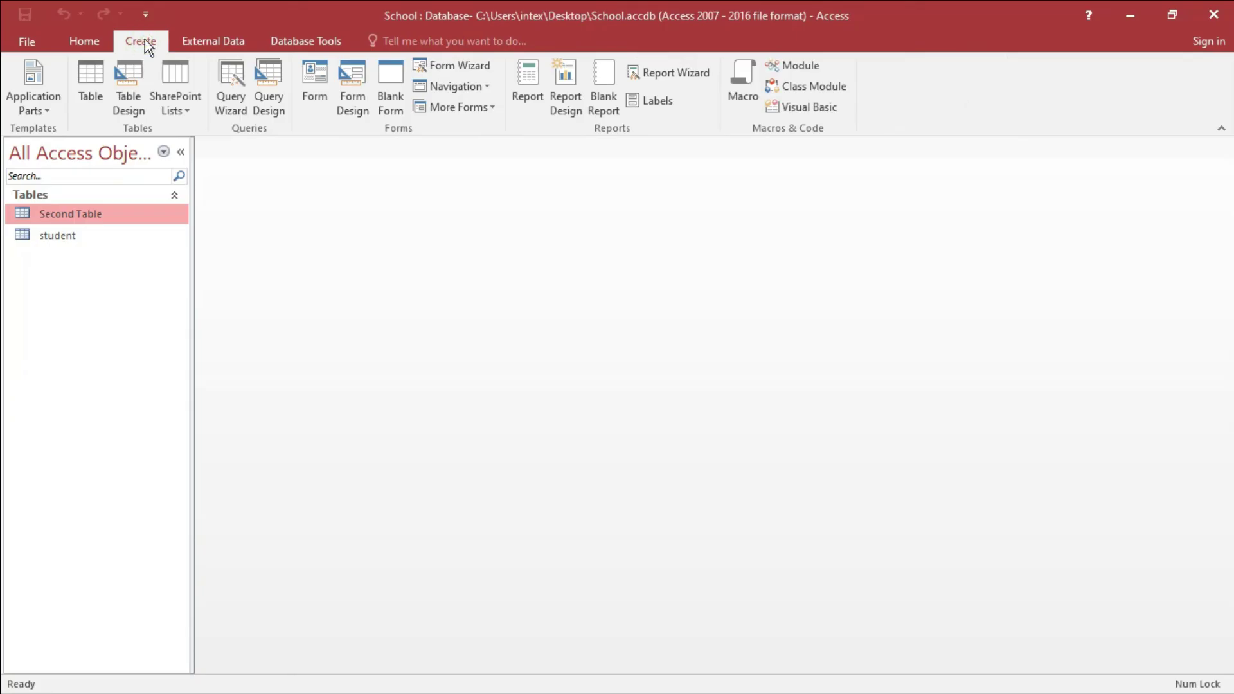